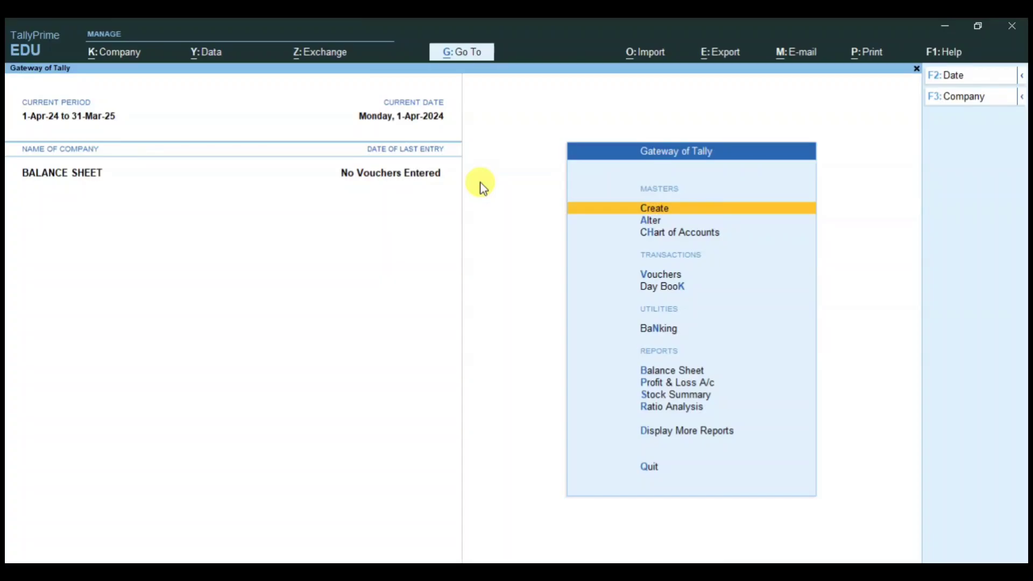
key("Down")
key("Down")
key("Down")
key("Down")
key("Down")
key("Down")
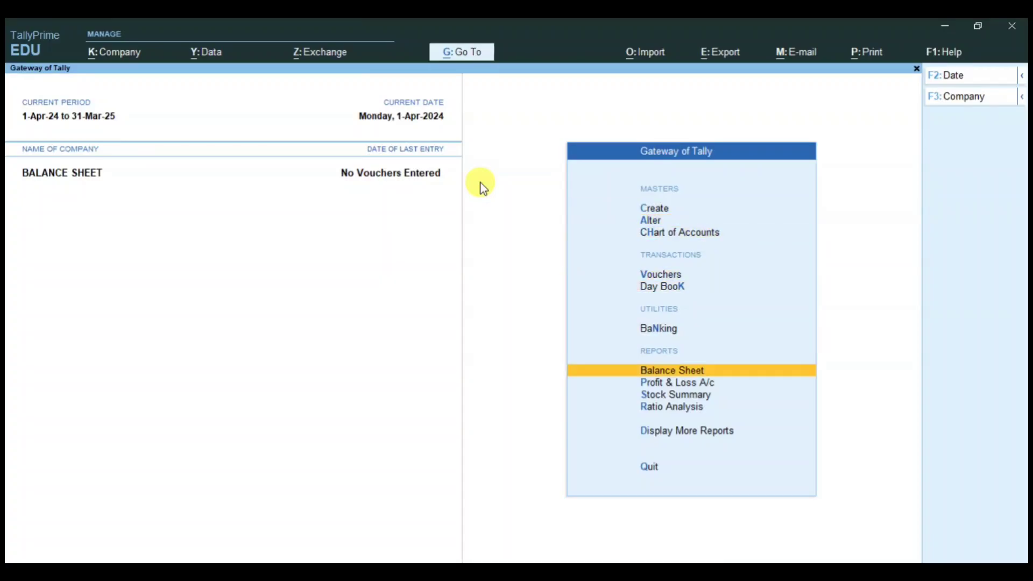
key("Return")
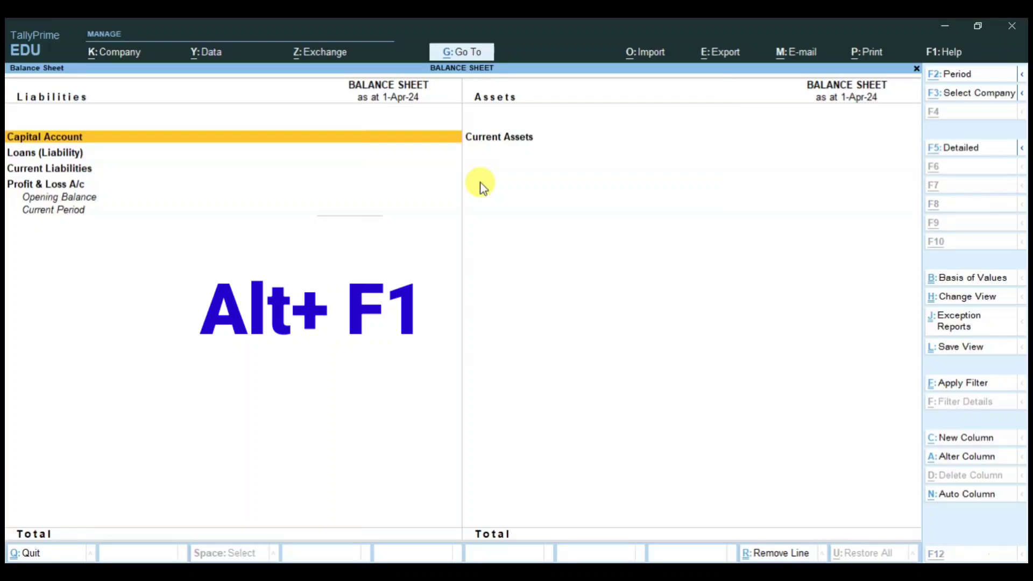
key("alt+F1")
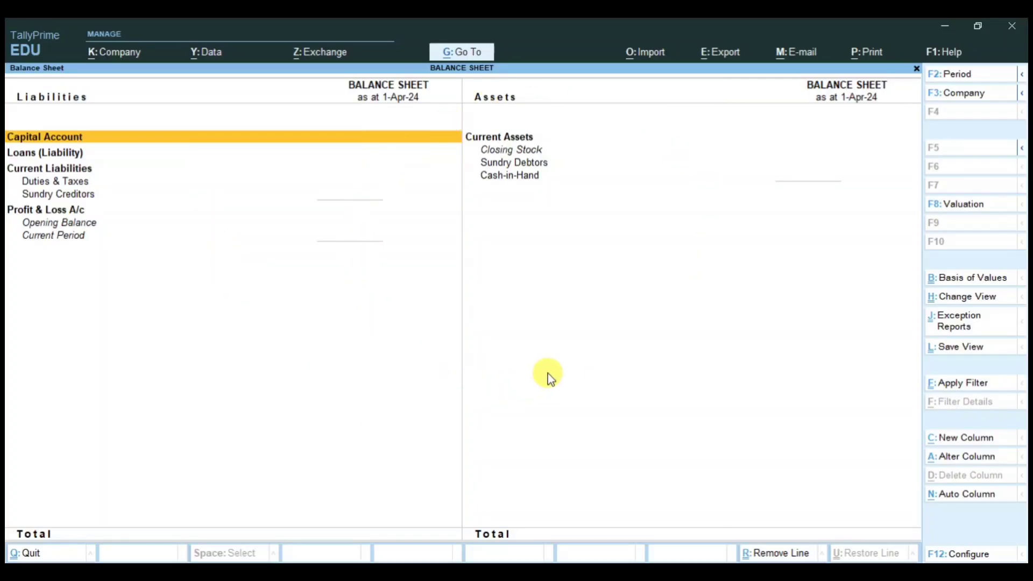
key("Escape")
key("Down")
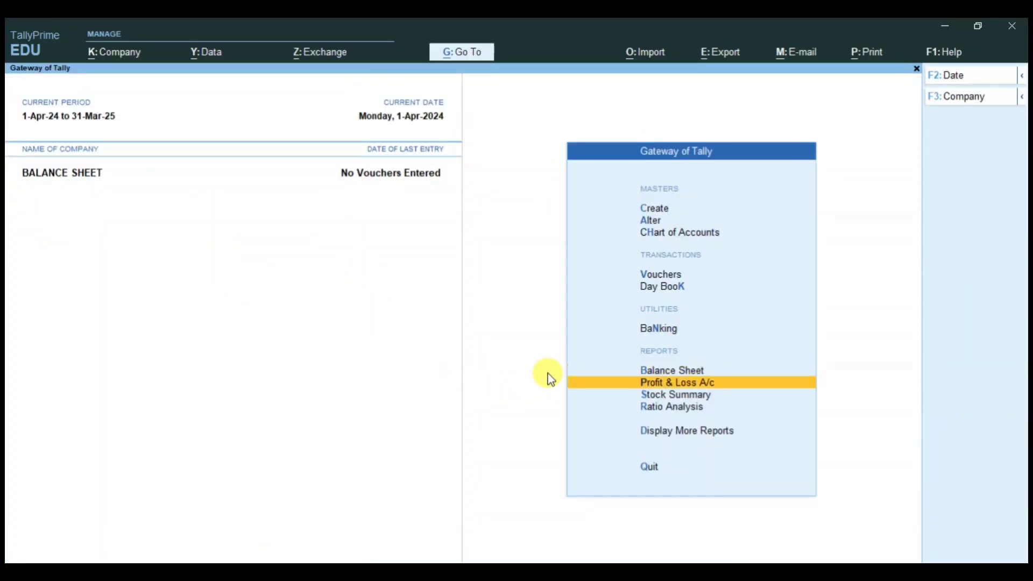
key("Return")
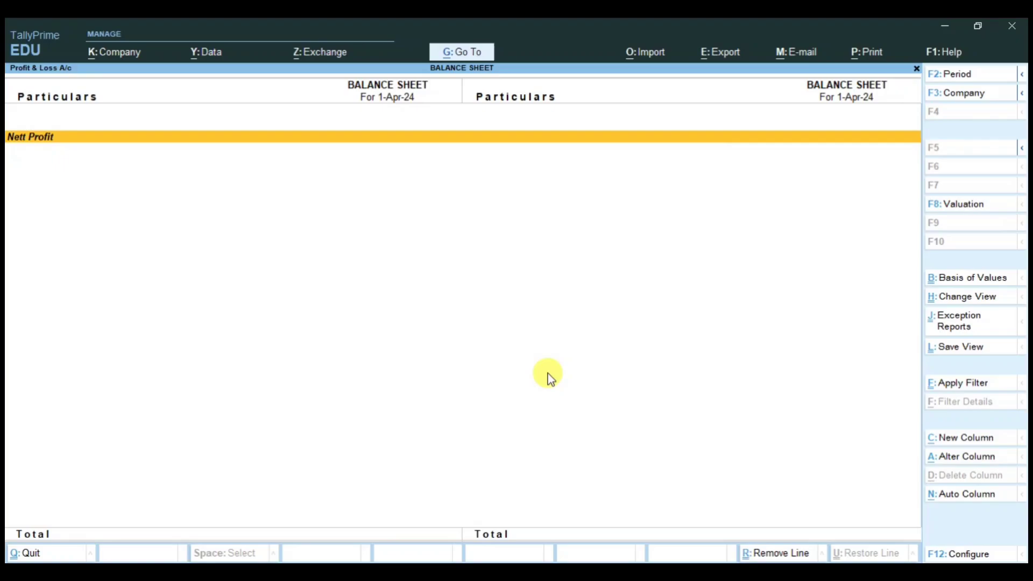
key("alt+F5")
key("Escape")
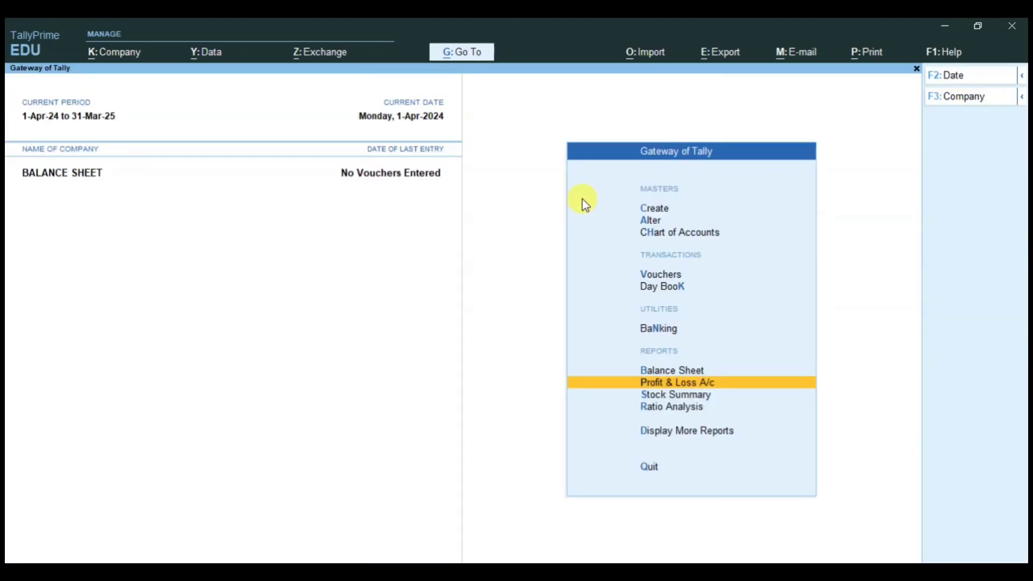
Step: Start a Purchase voucher with supplier invoice 80 from PS INDUSTRIES
key("Up")
key("Up")
key("Up")
key("Up")
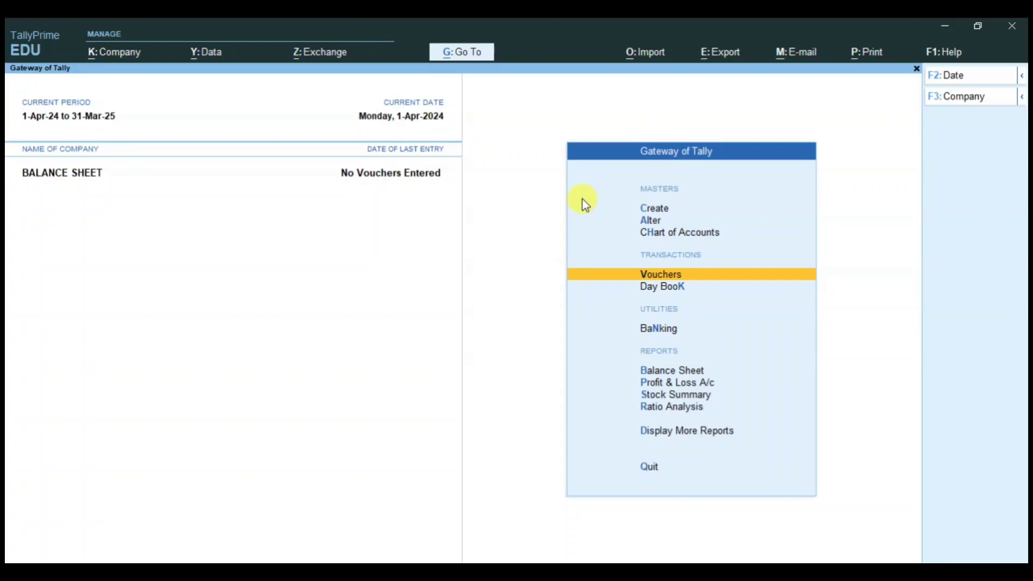
key("Return")
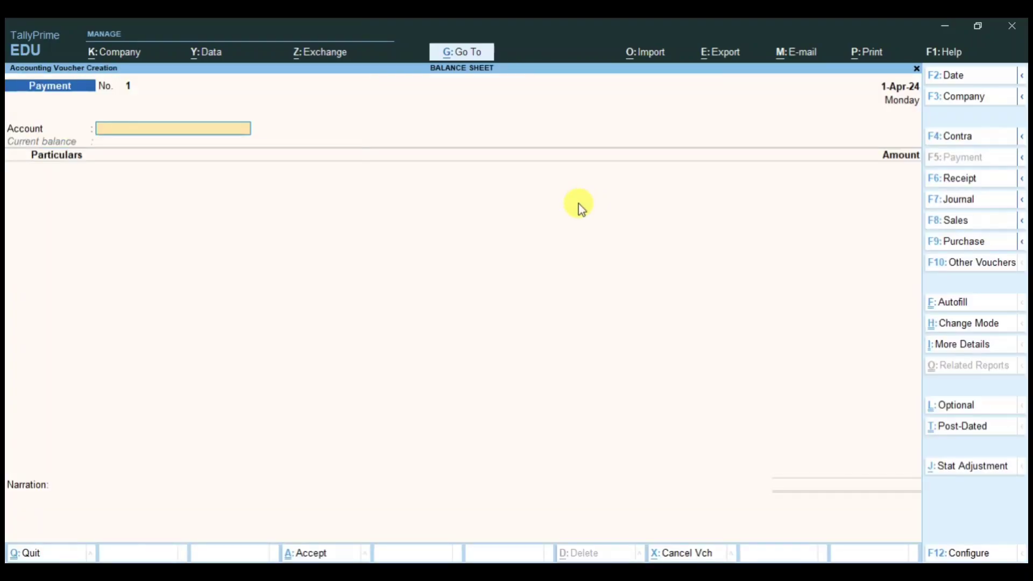
left_click(960, 247)
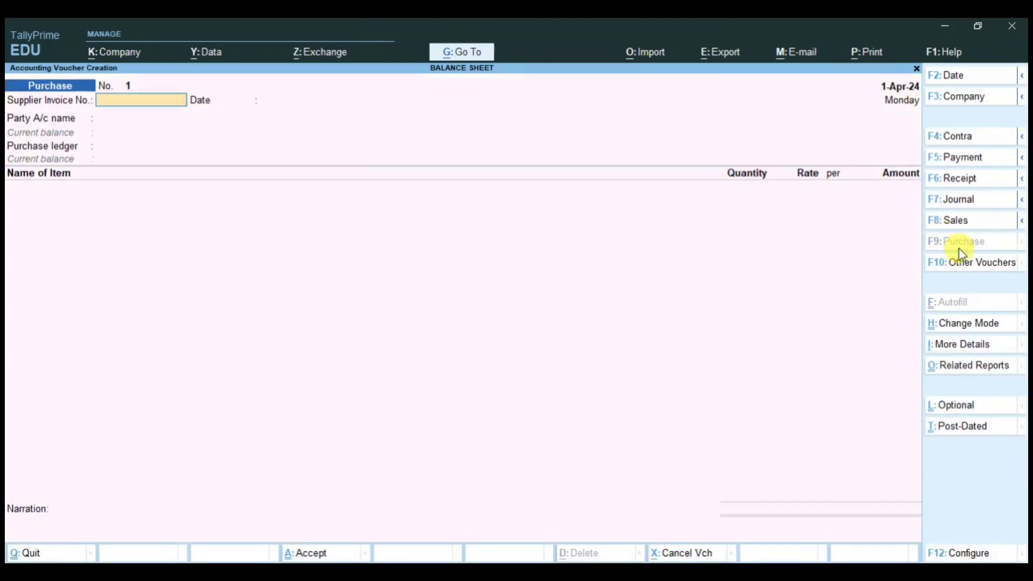
type("80")
key("Return")
key("Return")
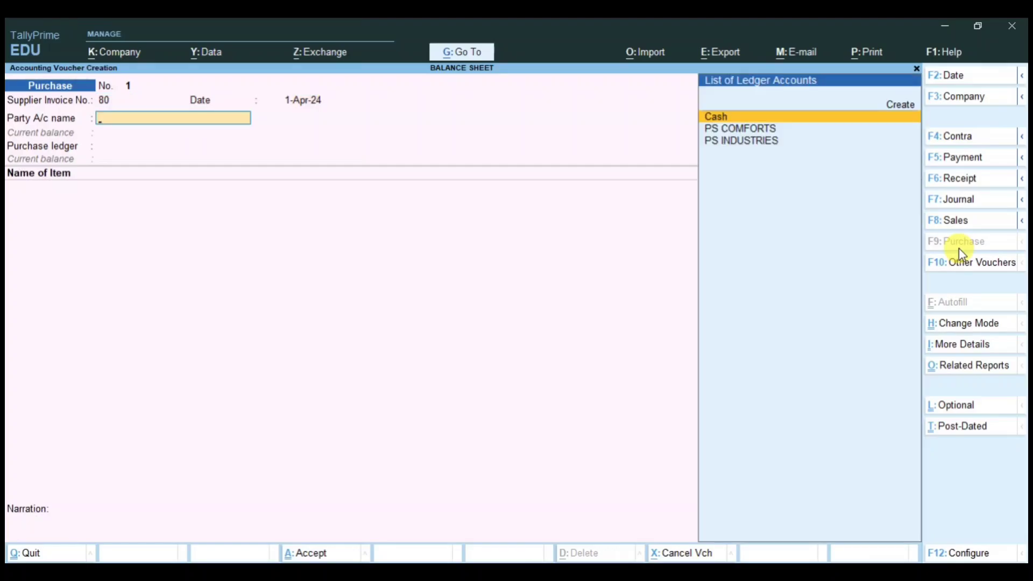
key("Down")
key("Down")
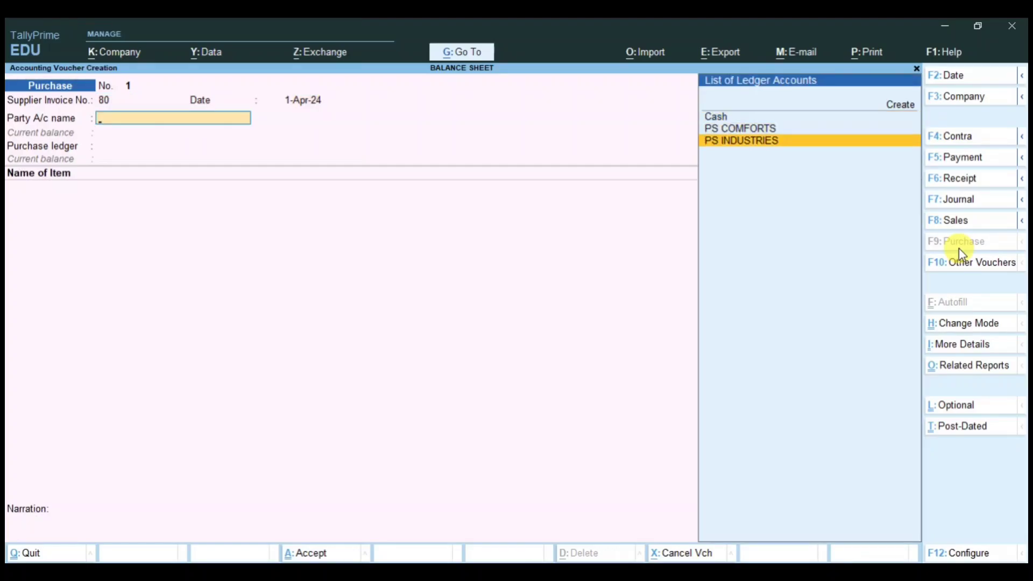
key("Return")
Step: Accept the PS INDUSTRIES receipt and party details, leaving the party ledger unchanged
key("Escape")
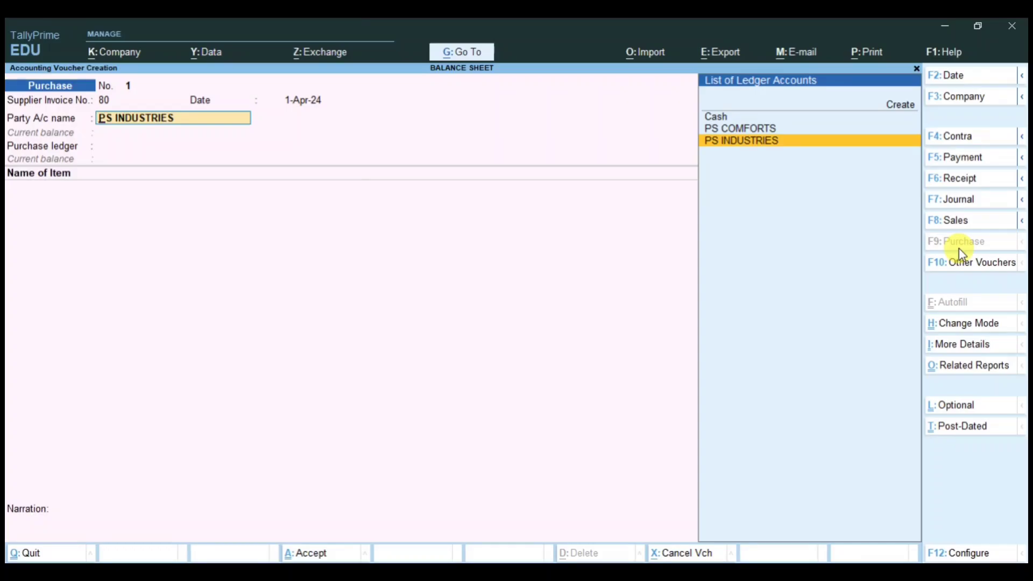
key("ctrl+Return")
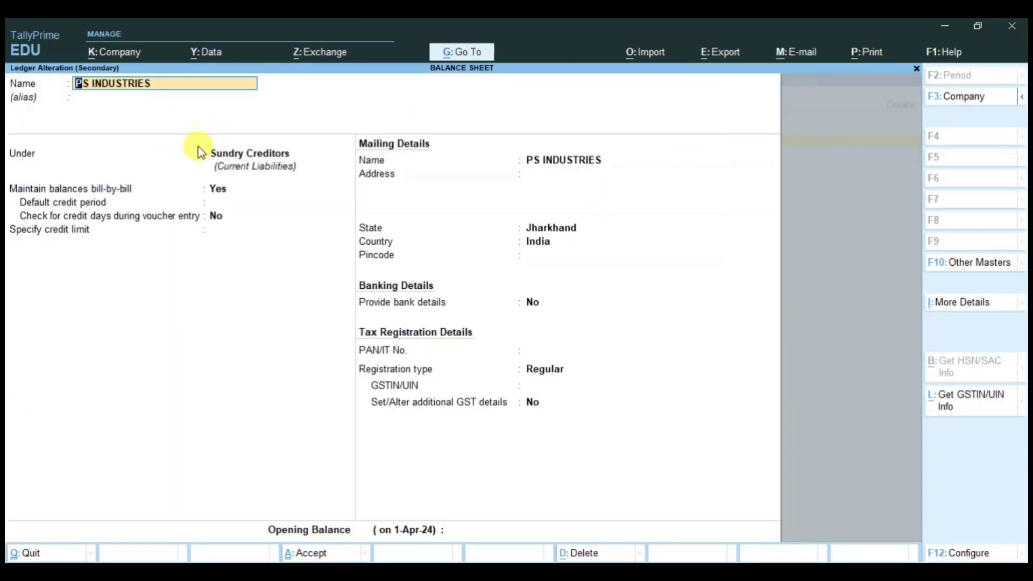
key("BackSpace")
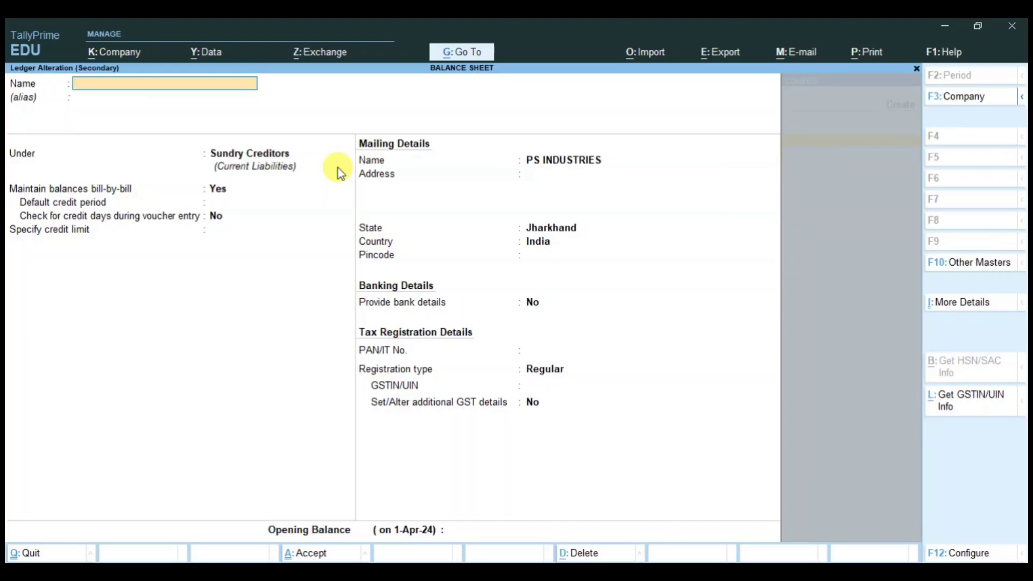
key("Escape")
key("Return")
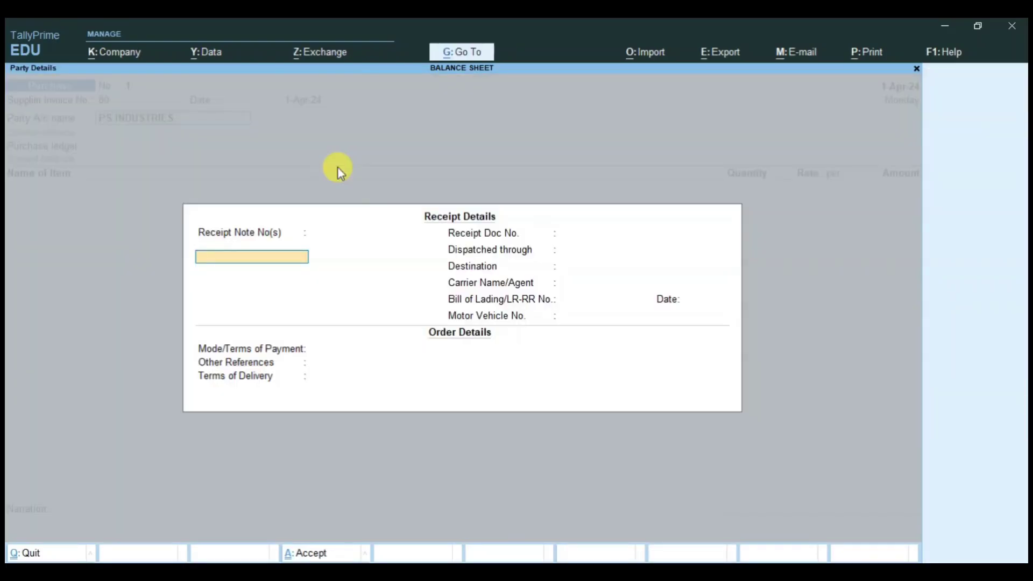
key("ctrl+a")
key("Return")
key("Return")
key("Return")
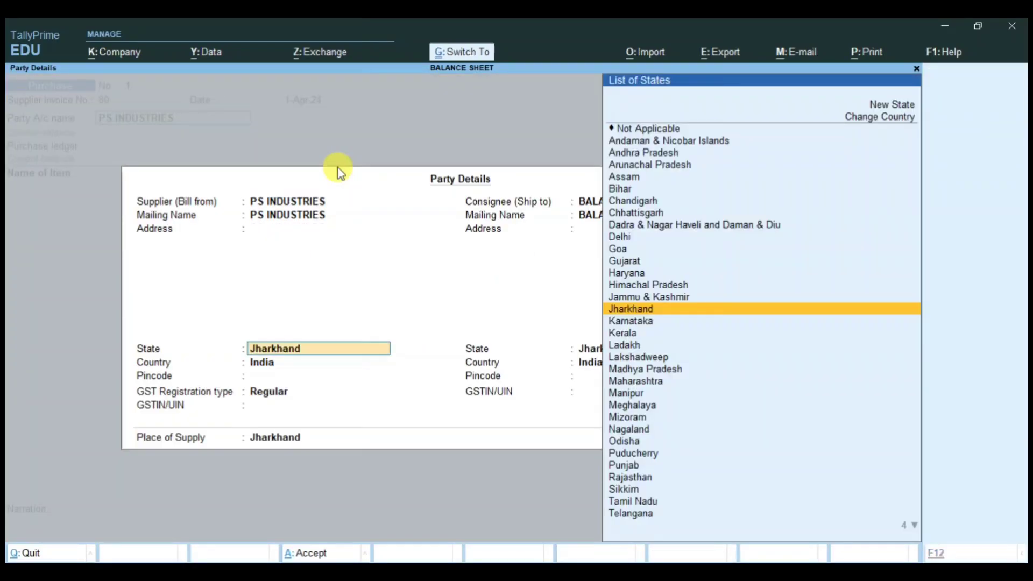
key("ctrl+a")
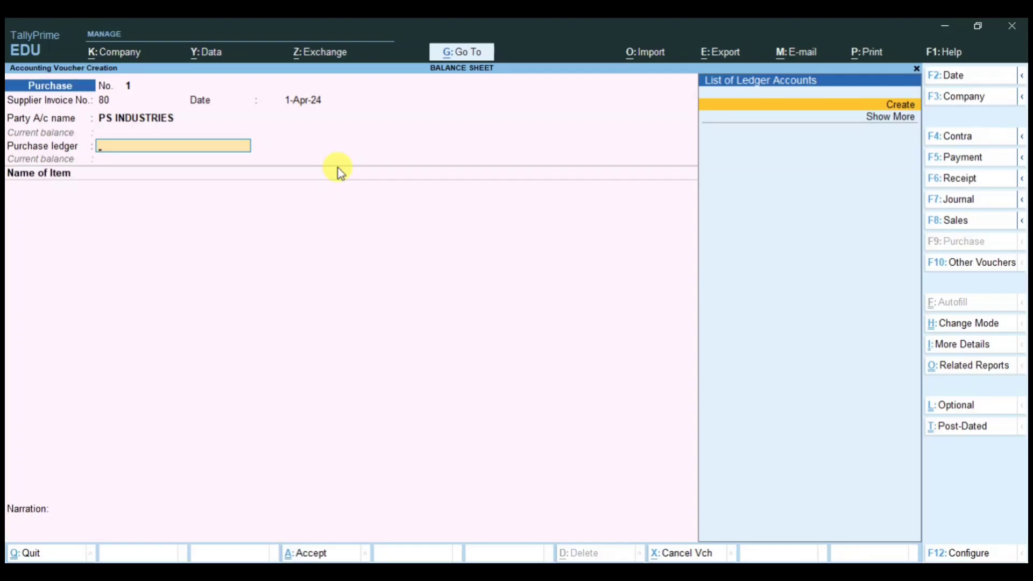
Step: Create the PURCHASE GST ledger under Purchase Accounts with Goods as the type of supply
key("Return")
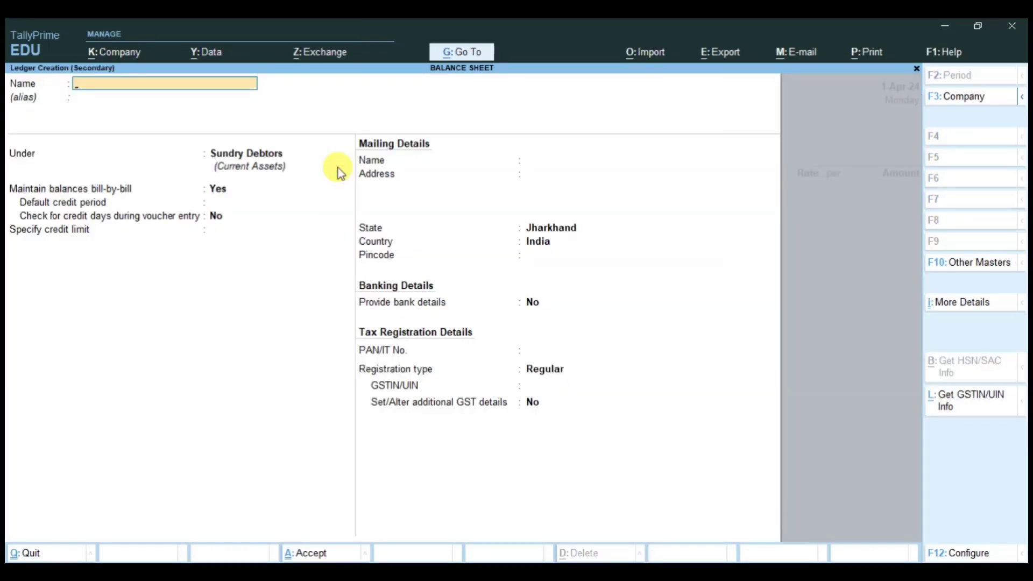
type("PURCHASE GST")
key("Return")
key("Return")
type("P")
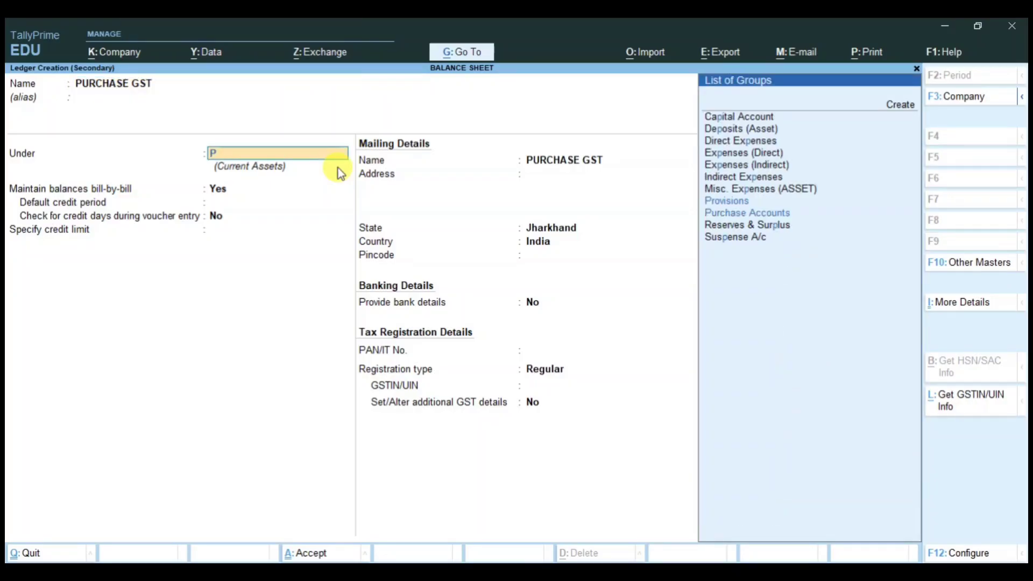
type("URC")
key("Return")
key("Return")
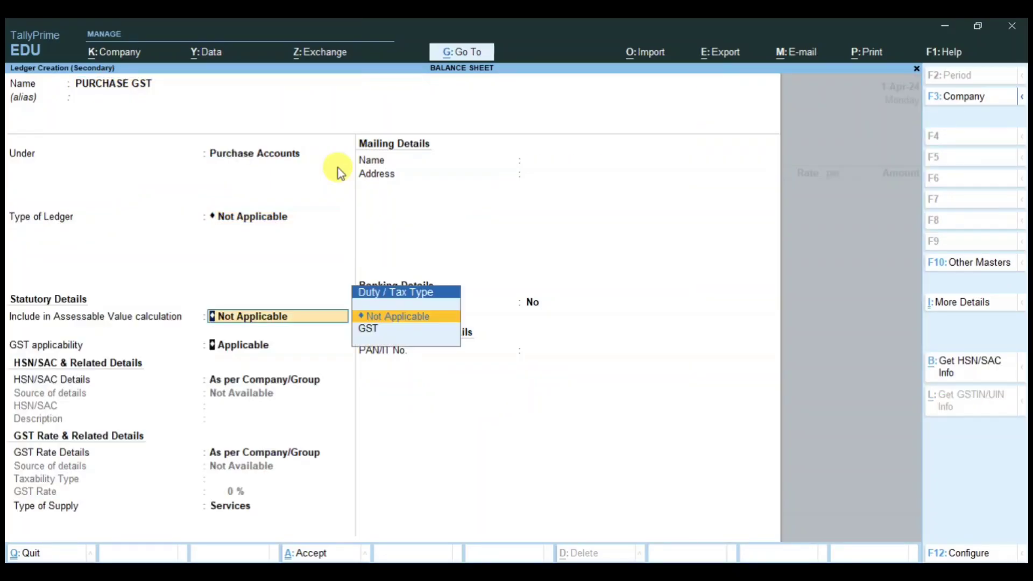
key("Return")
key("Return")
key("Return")
key("Return")
key("Up")
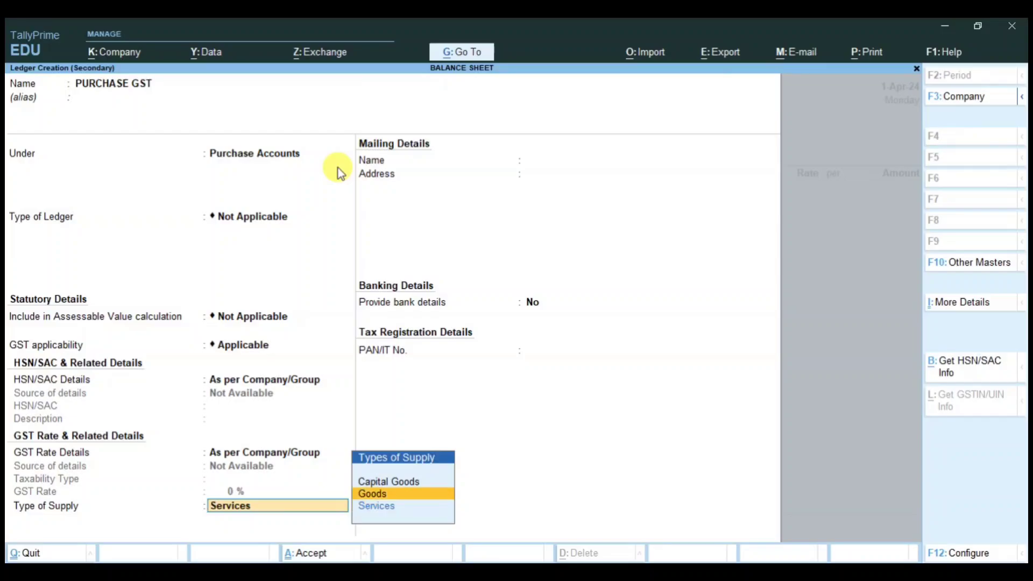
key("Return")
key("Return")
key("Return")
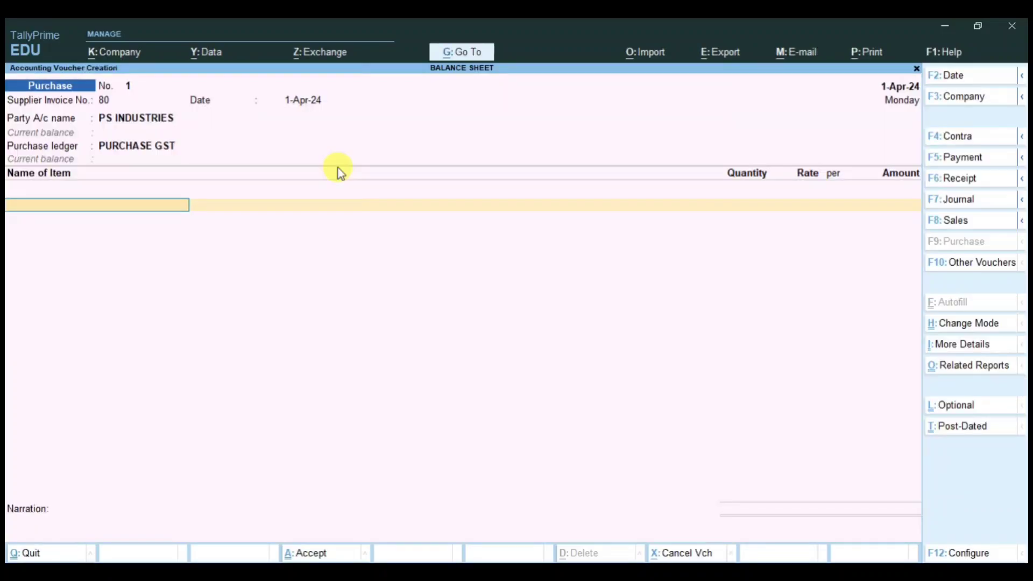
Step: Create a stock item named CC TV in the Primary group with NOS as its unit
key("alt+c")
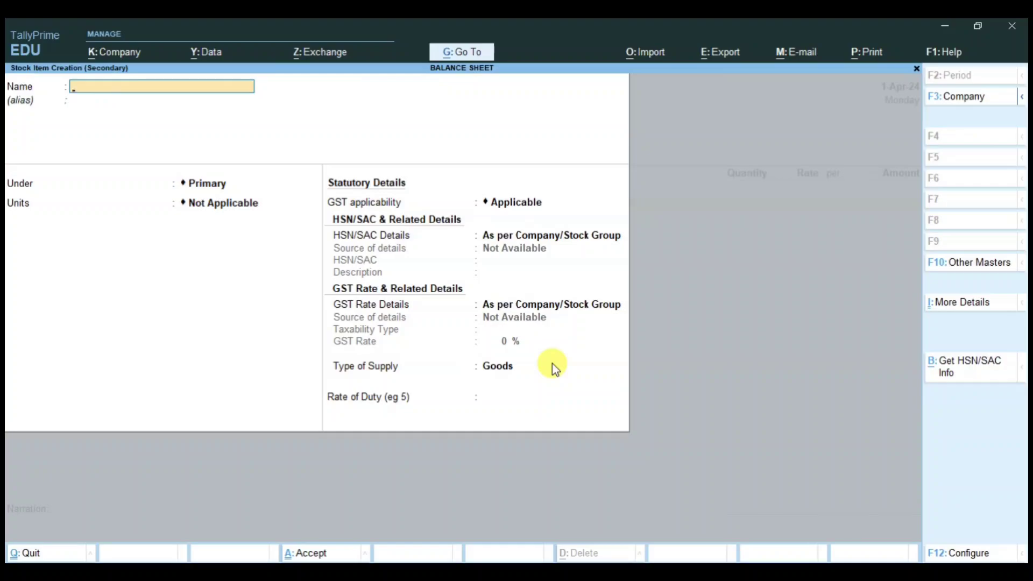
type("CC TV")
key("Return")
key("Return")
key("Return")
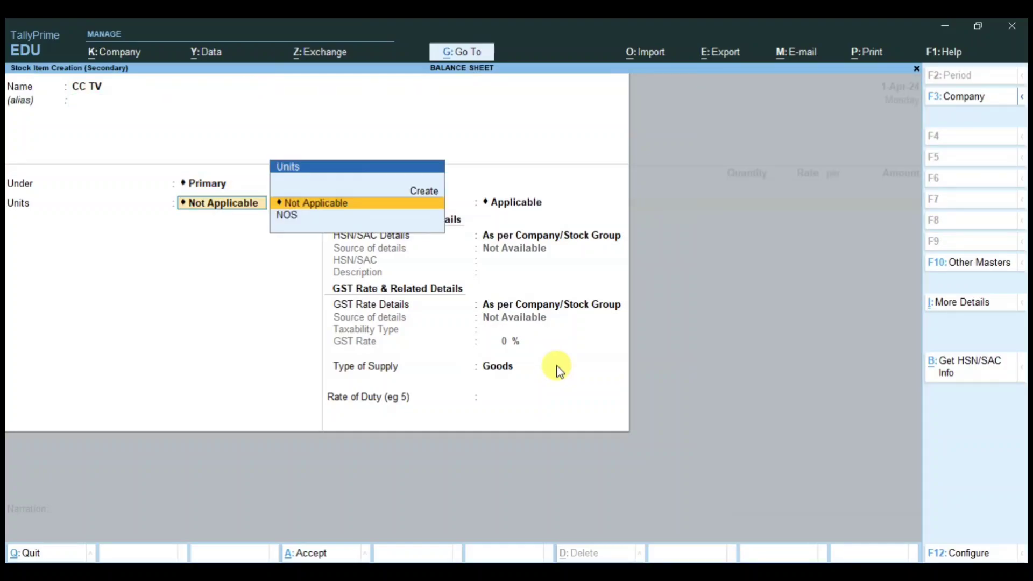
key("Down")
key("Return")
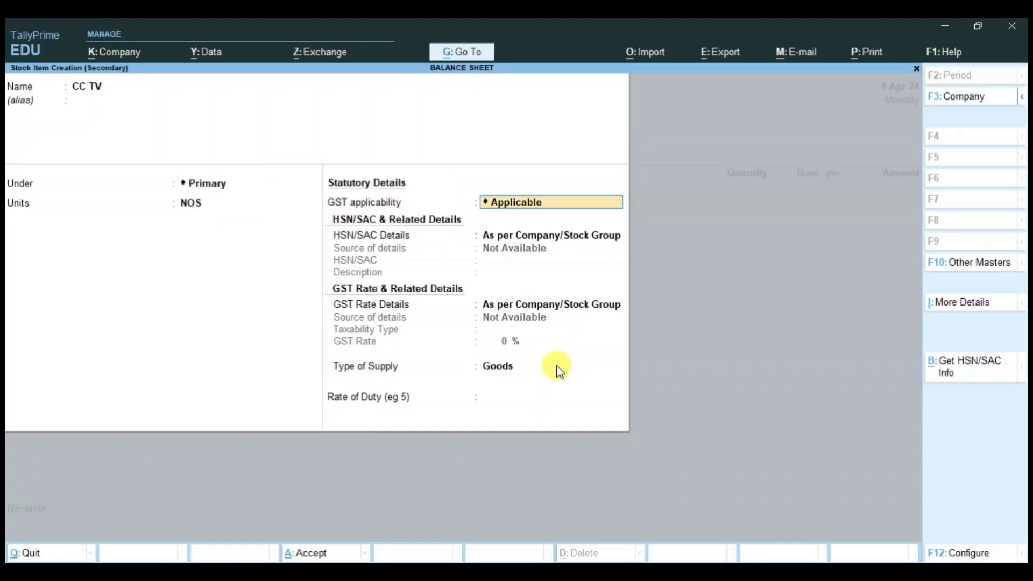
Step: Give CC TV HSN/SAC code 94035010, make it taxable at 18% GST, and save it
key("Return")
key("Down")
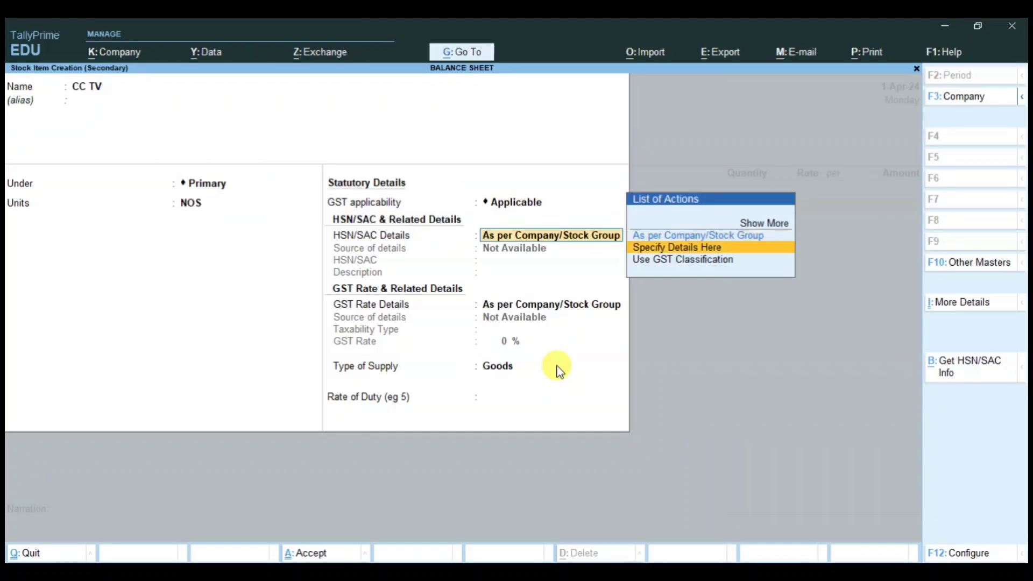
key("Return")
type("94035010")
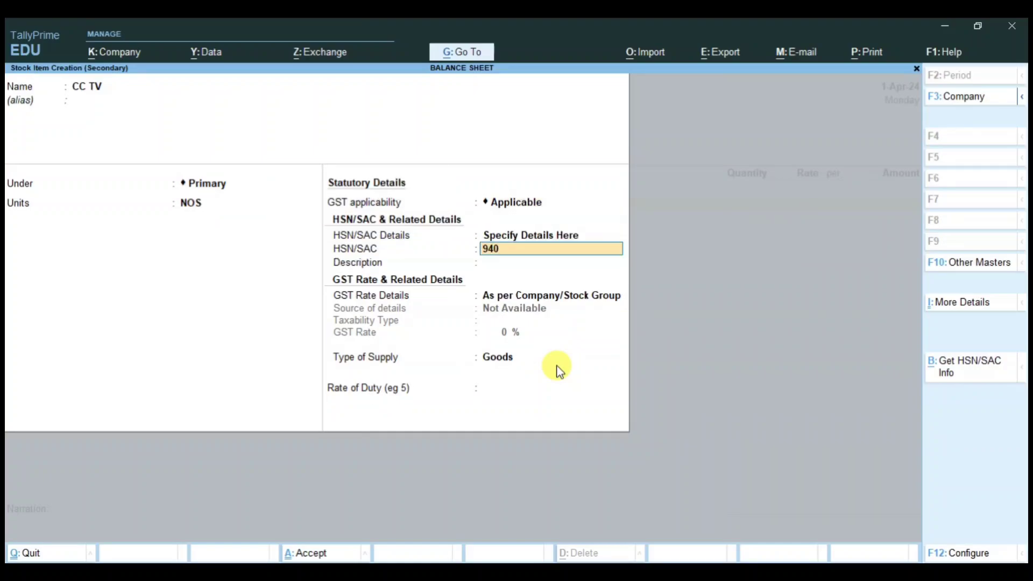
key("Return")
key("Return")
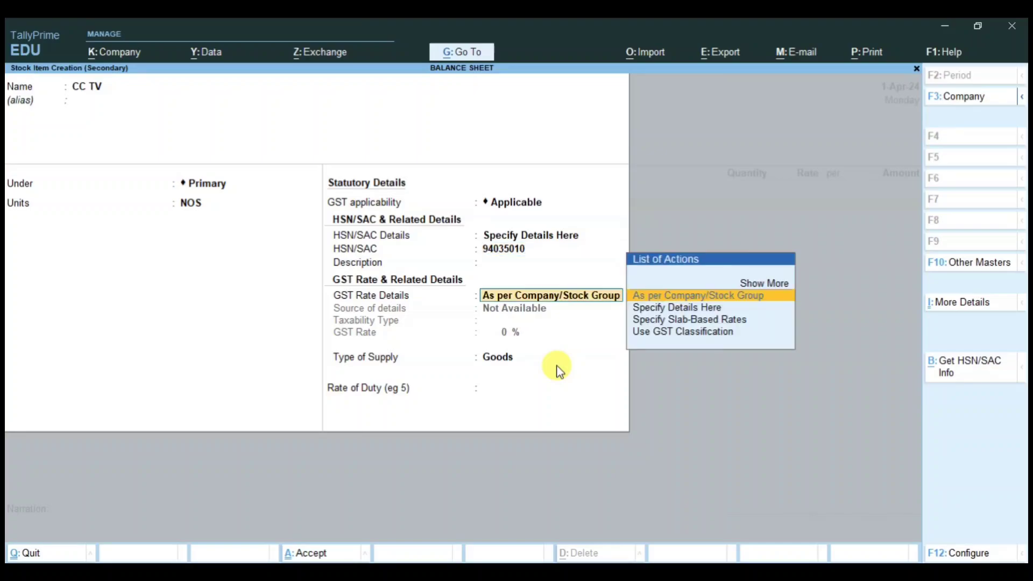
key("Down")
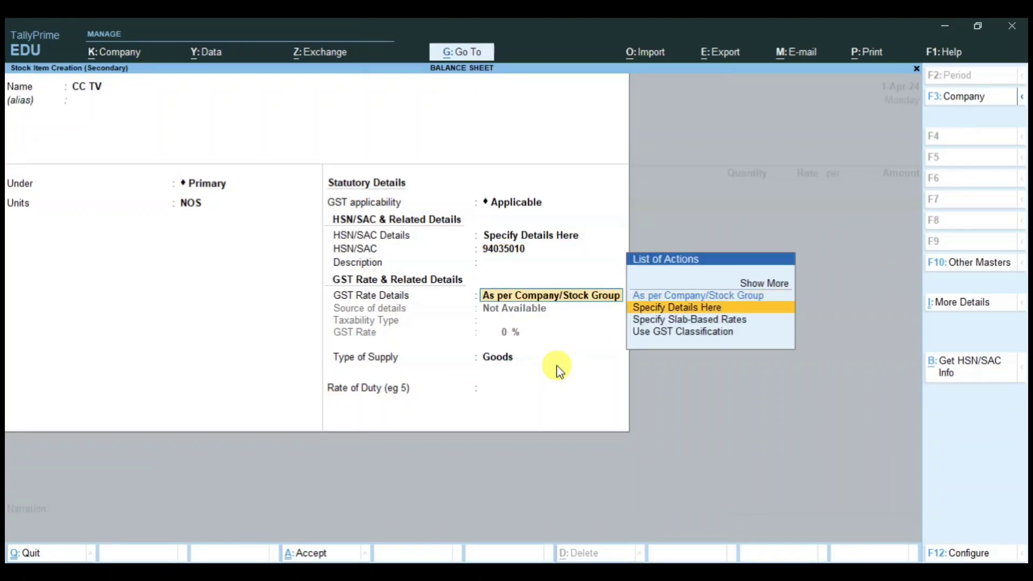
key("Return")
key("Return")
type("18")
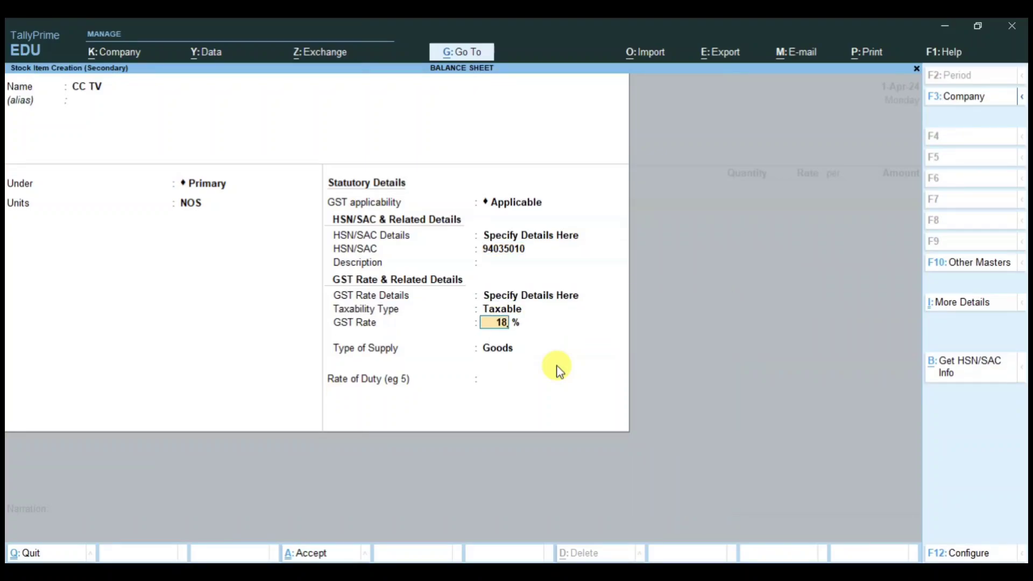
key("Return")
key("Return")
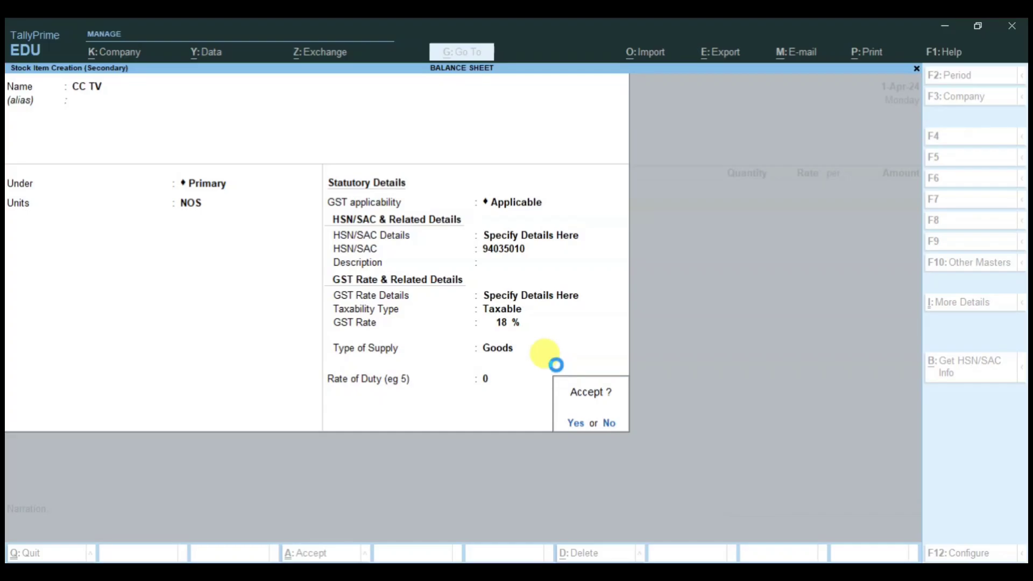
key("Return")
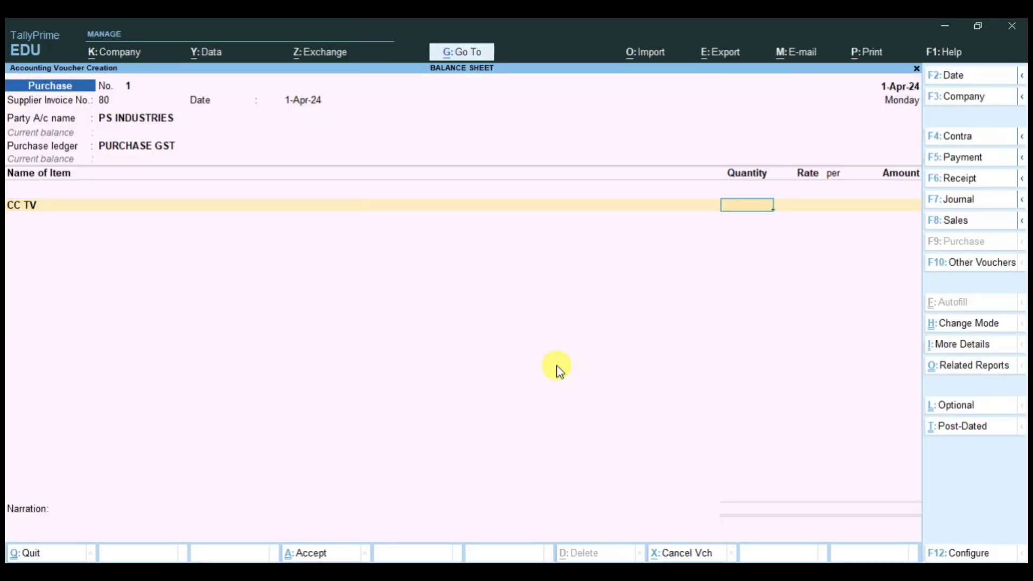
Step: Enter 1 NOS of CC TV at a rate of 10,000
type("1")
key("Return")
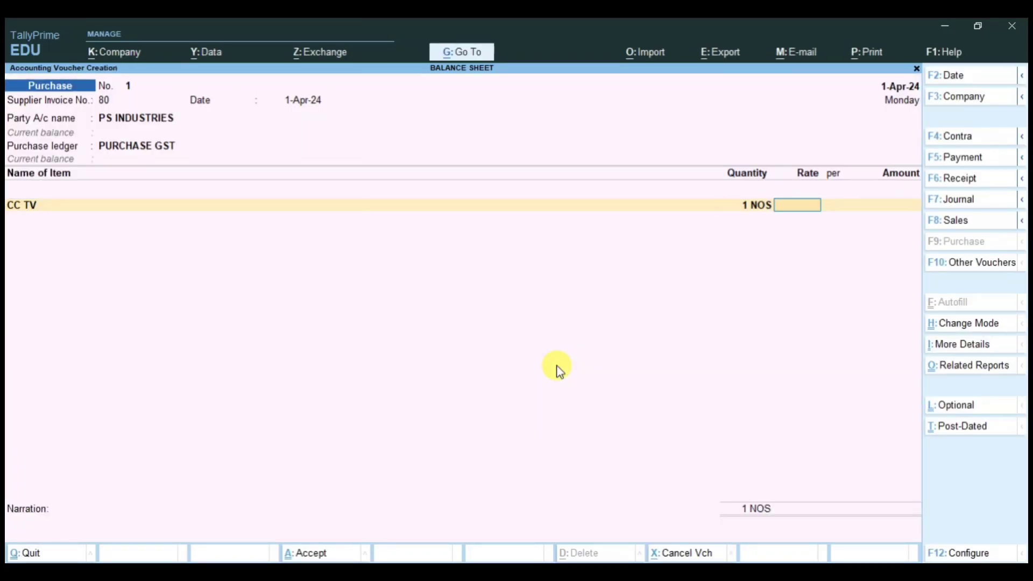
type("10000")
key("Return")
key("Return")
key("Return")
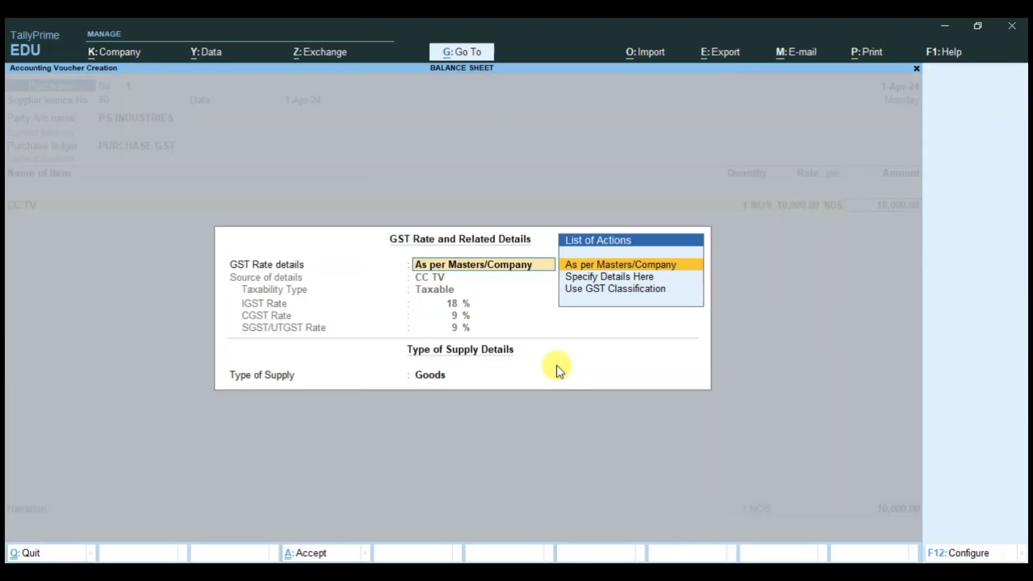
key("Return")
Step: Add C GST and S GST lines of 900 each and accept bill reference 80 for 11,800
key("Return")
key("Return")
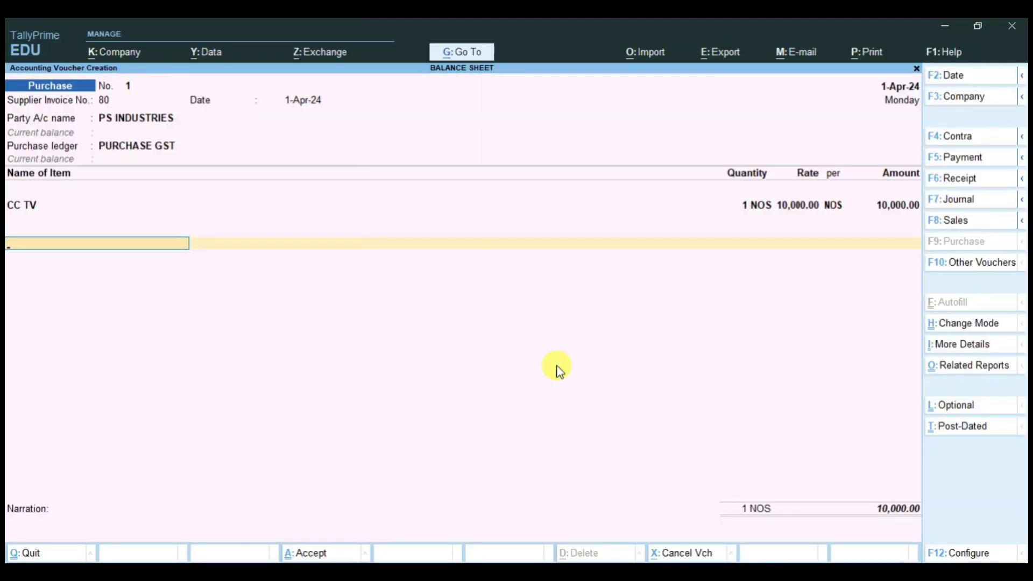
type("CGST")
key("Return")
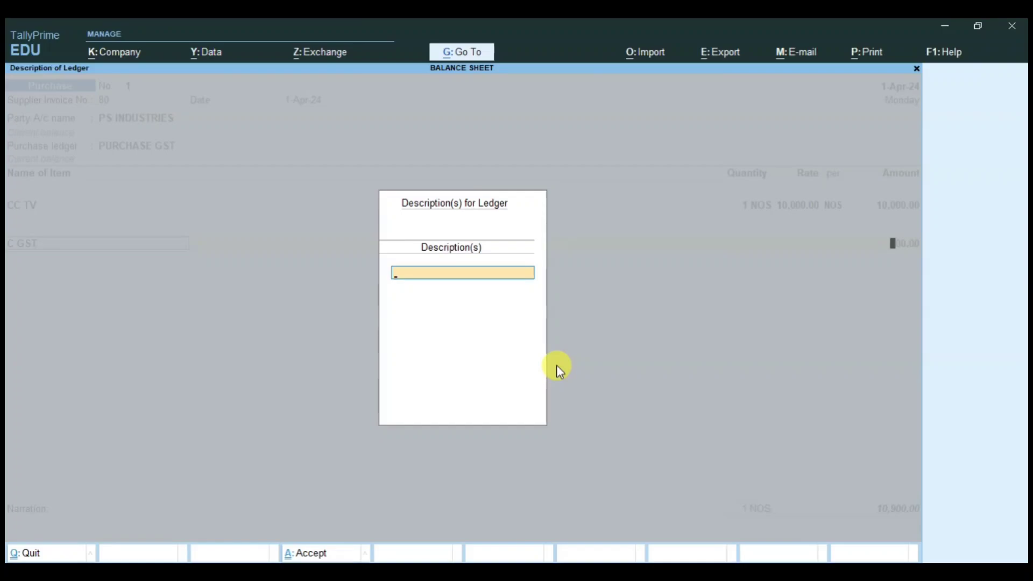
key("Return")
key("Return")
type("SGS")
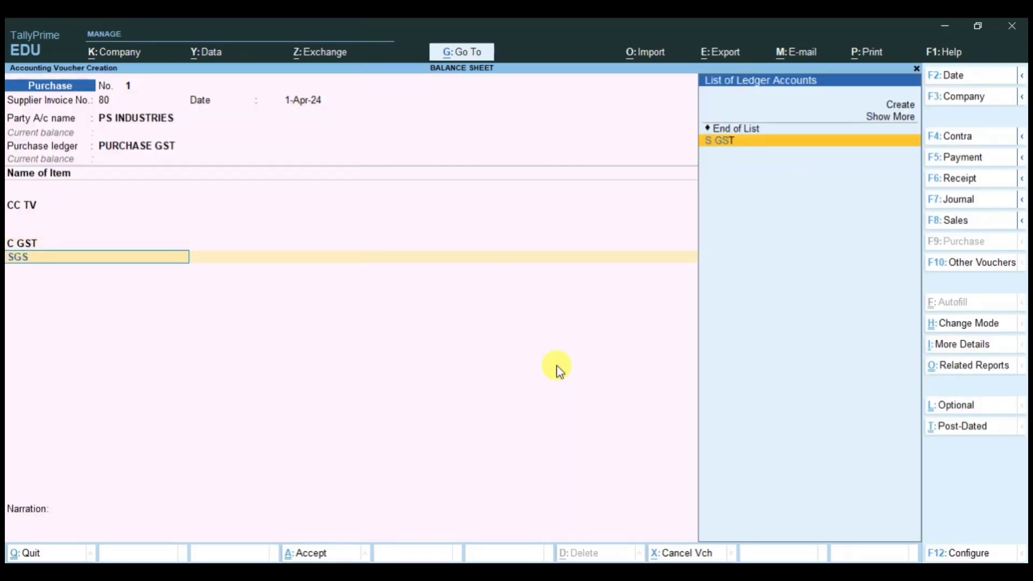
key("Return")
key("Return")
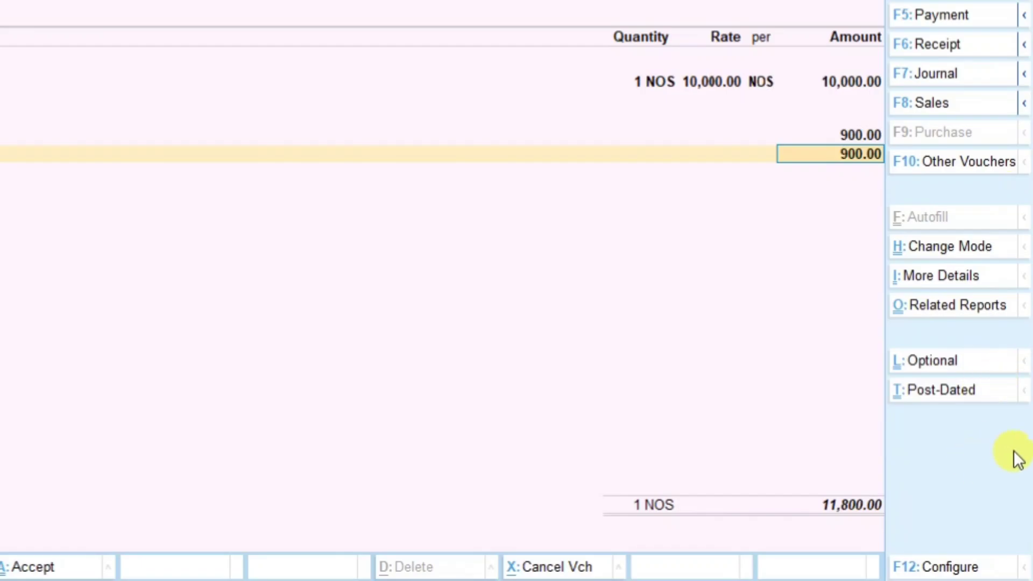
key("Return")
key("Return")
key("Return")
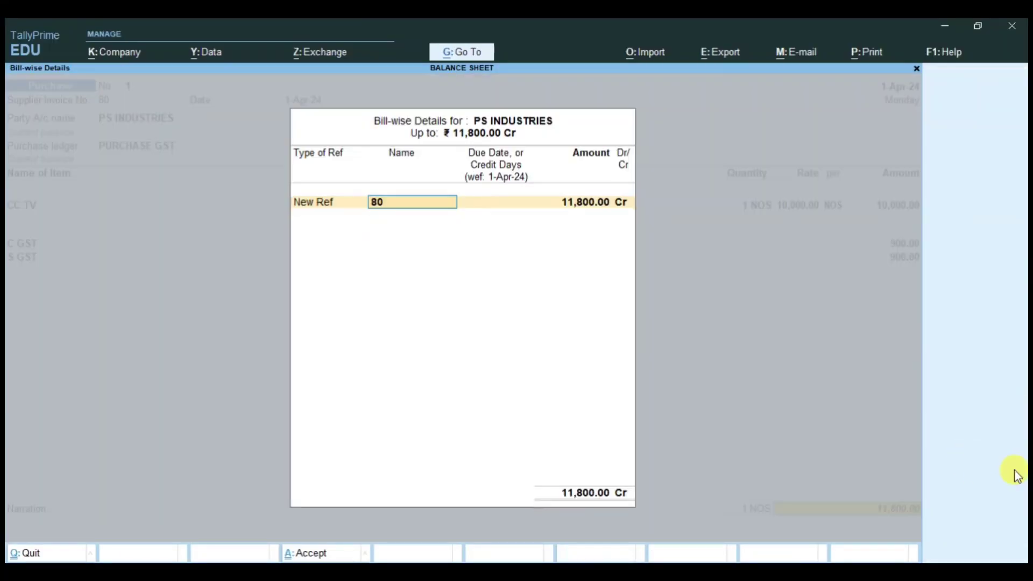
key("Return")
key("Return")
key("Return")
key("Return")
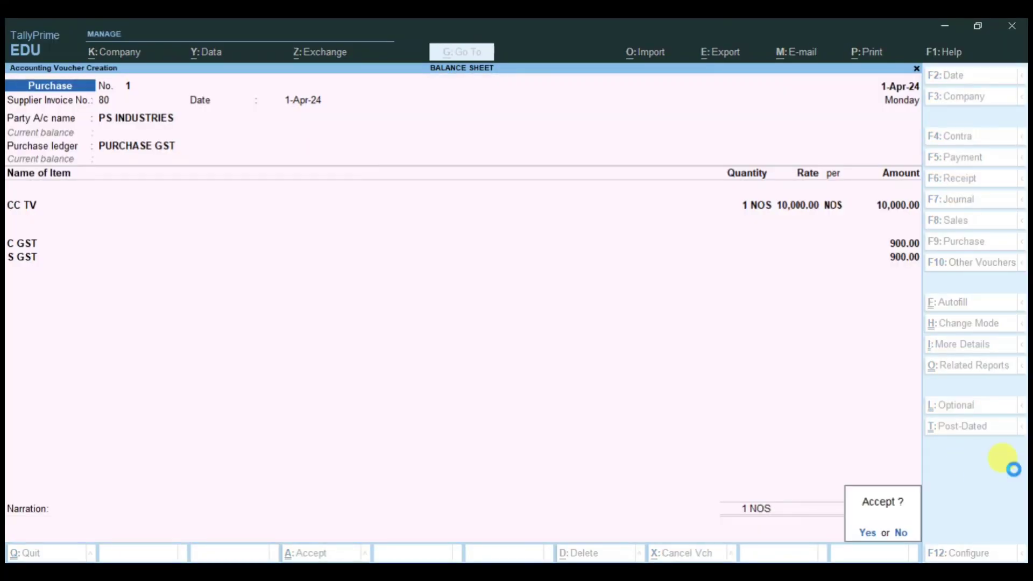
key("Return")
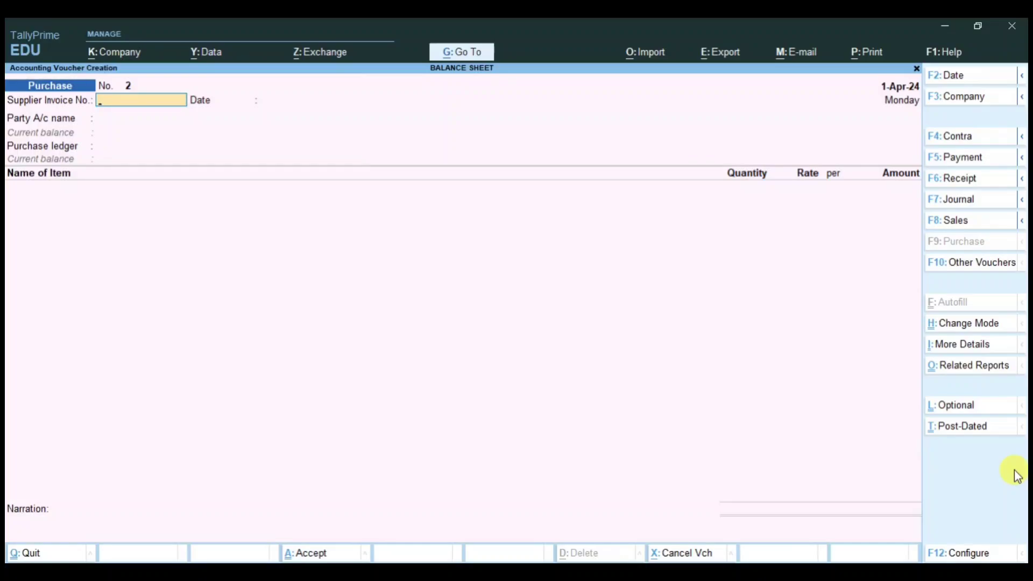
Step: Open the Balance Sheet in detailed view
key("Escape")
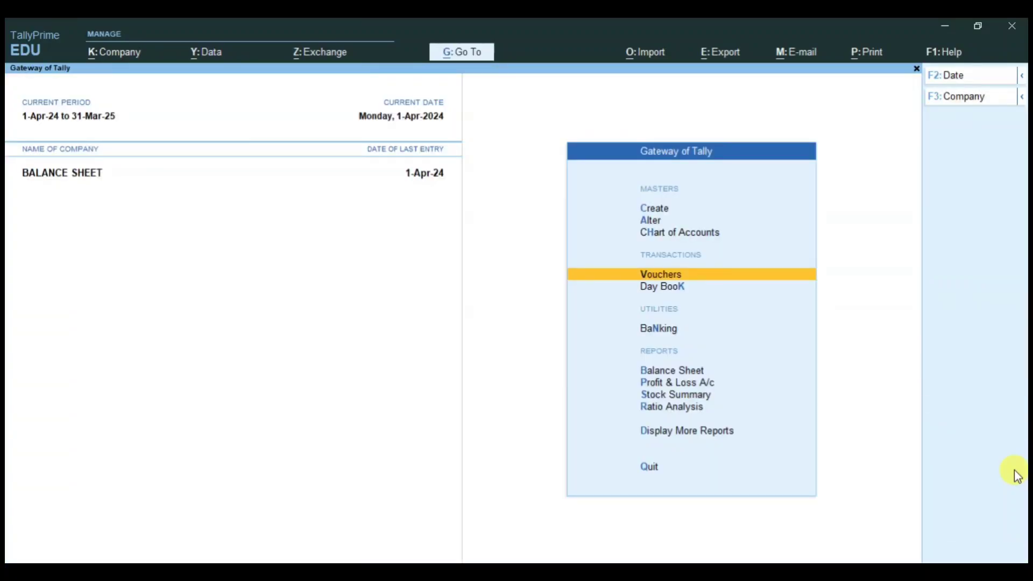
key("Down")
key("Down")
key("Down")
key("Return")
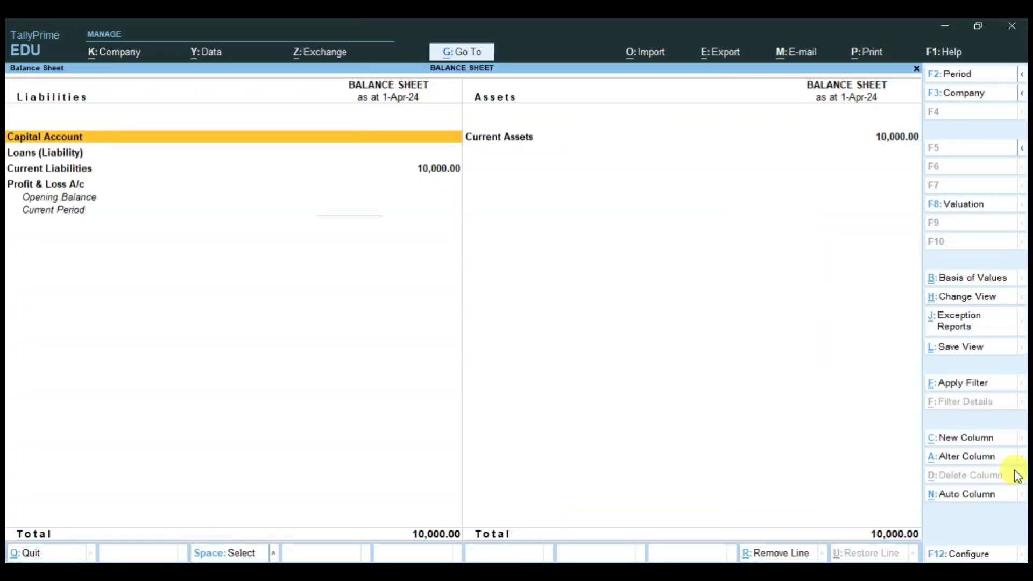
key("alt+F5")
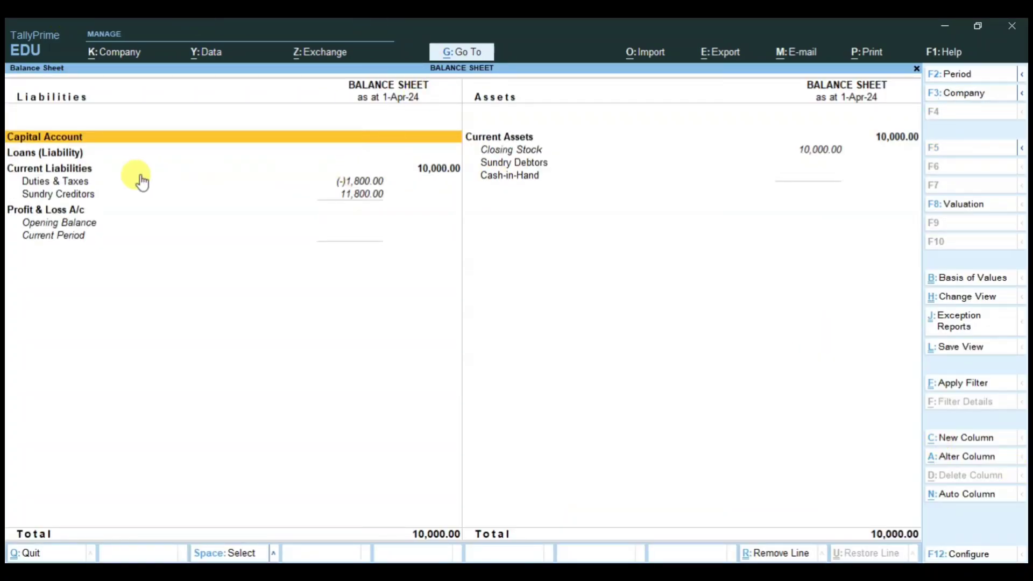
Step: Review Current Liabilities, Sundry Creditors 11,800, Duties & Taxes (-)1,800 and Closing Stock 10,000
left_click(105, 171)
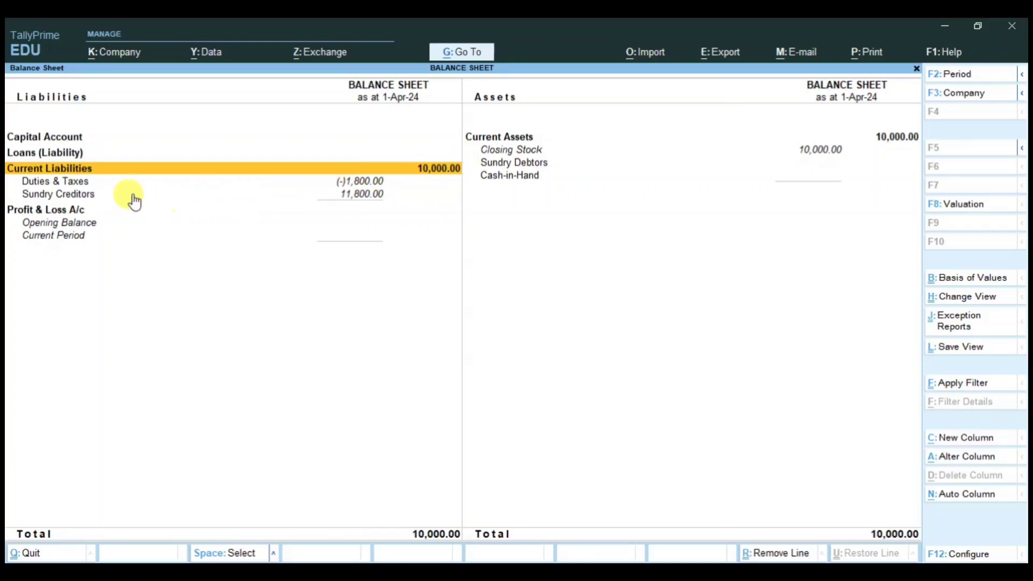
left_click(371, 197)
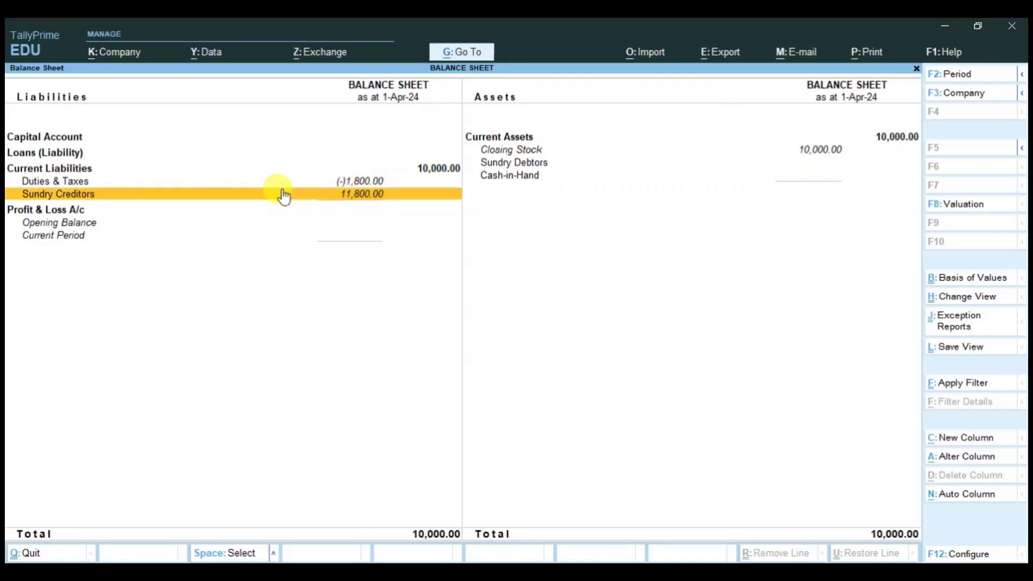
left_click(118, 183)
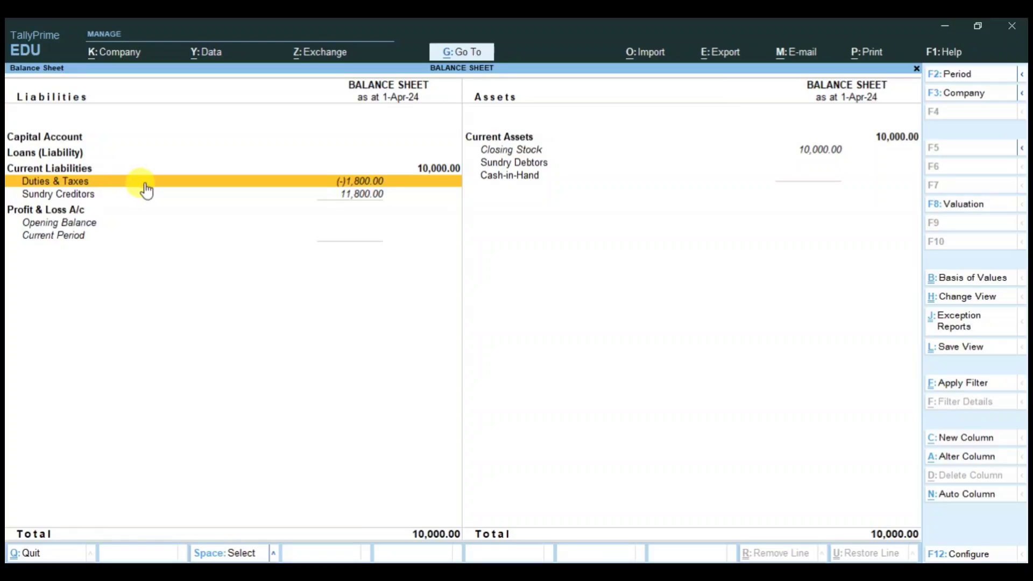
left_click(581, 152)
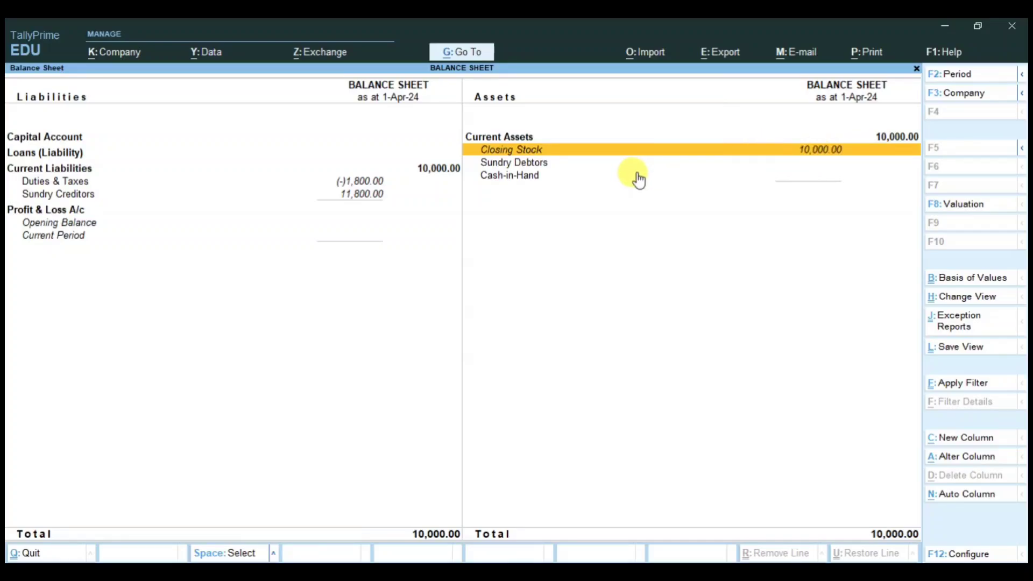
left_click(371, 194)
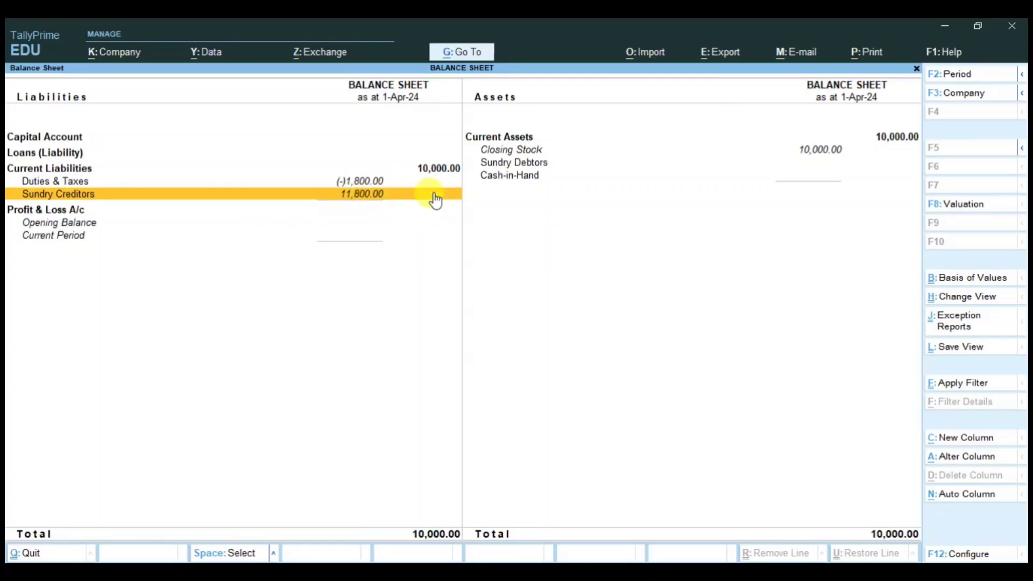
left_click(541, 150)
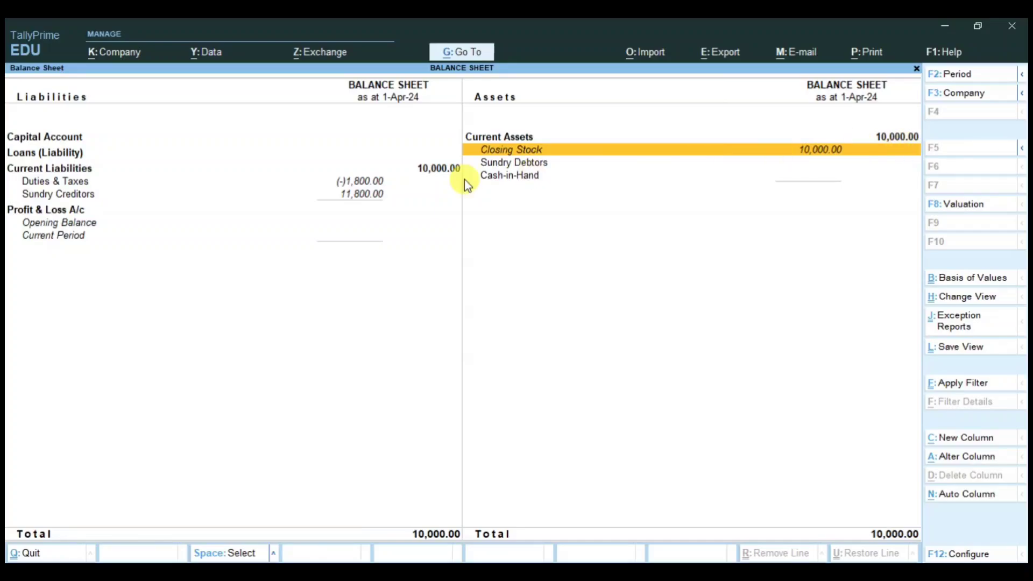
left_click(365, 183)
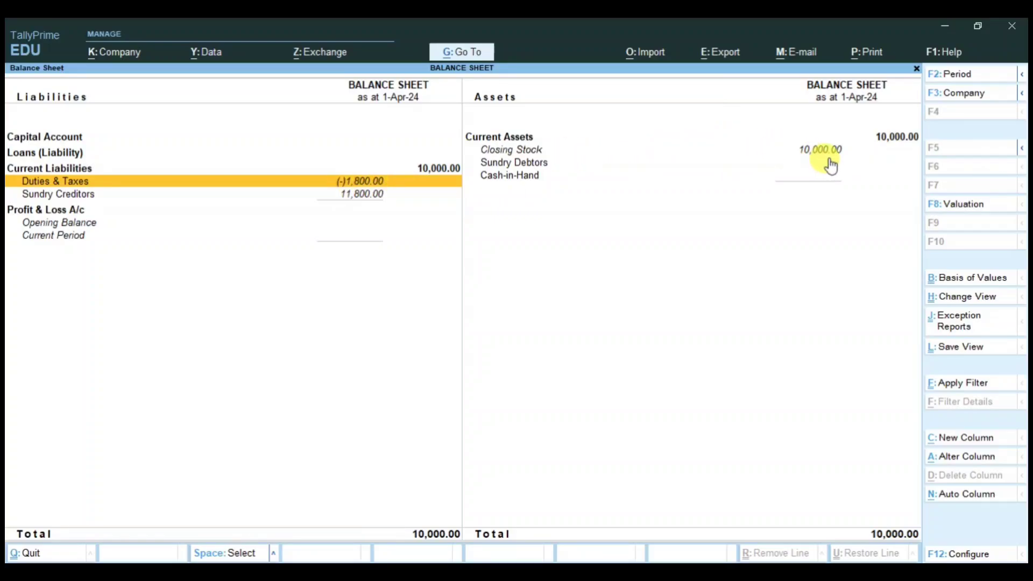
left_click(560, 152)
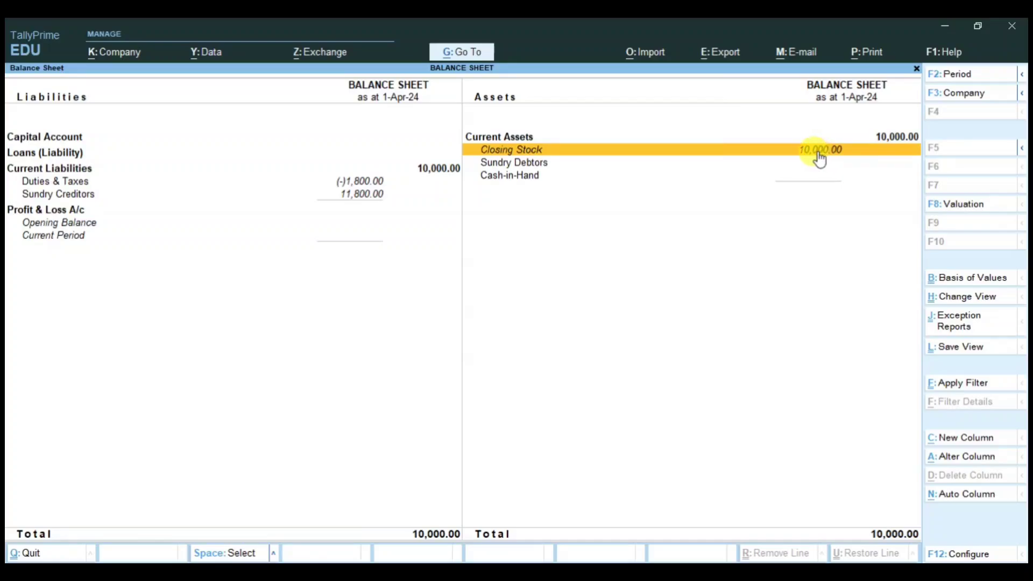
left_click(360, 186)
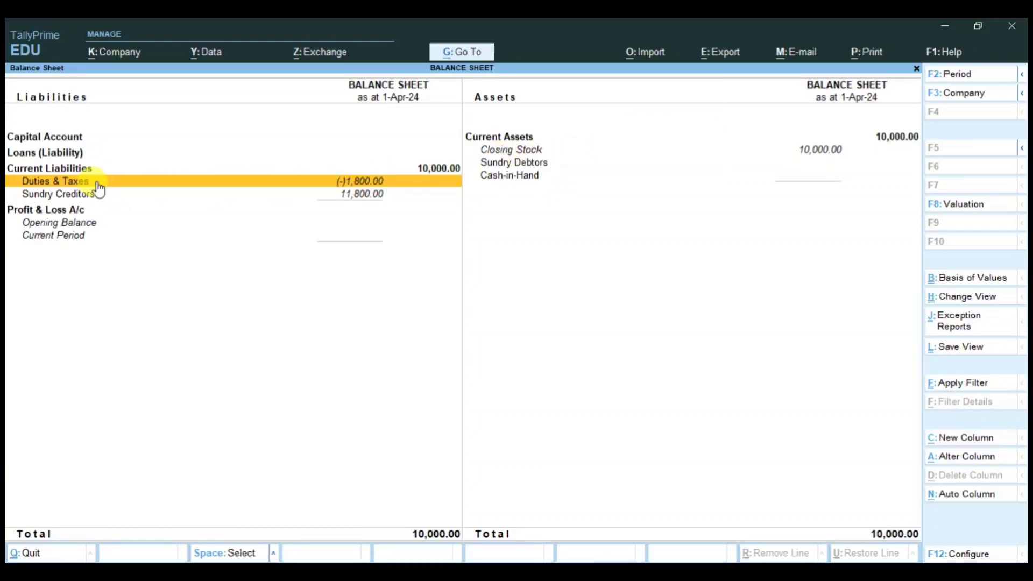
left_click(439, 171)
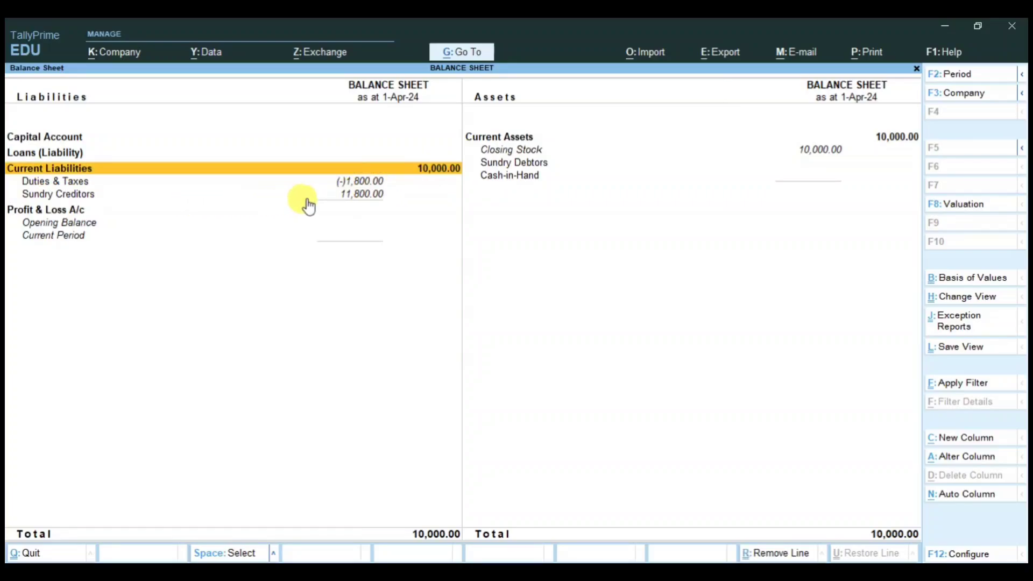
left_click(364, 197)
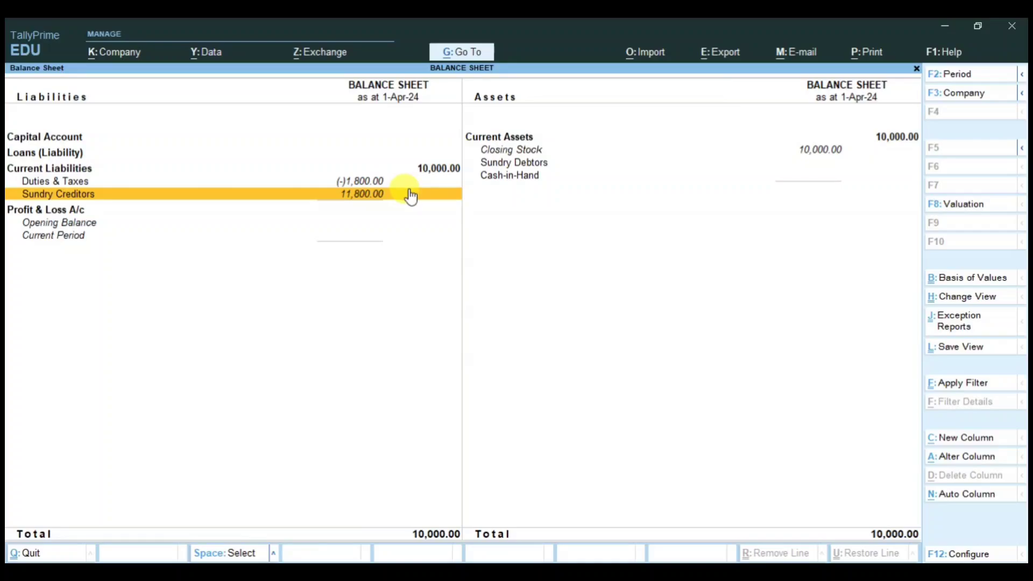
left_click(429, 169)
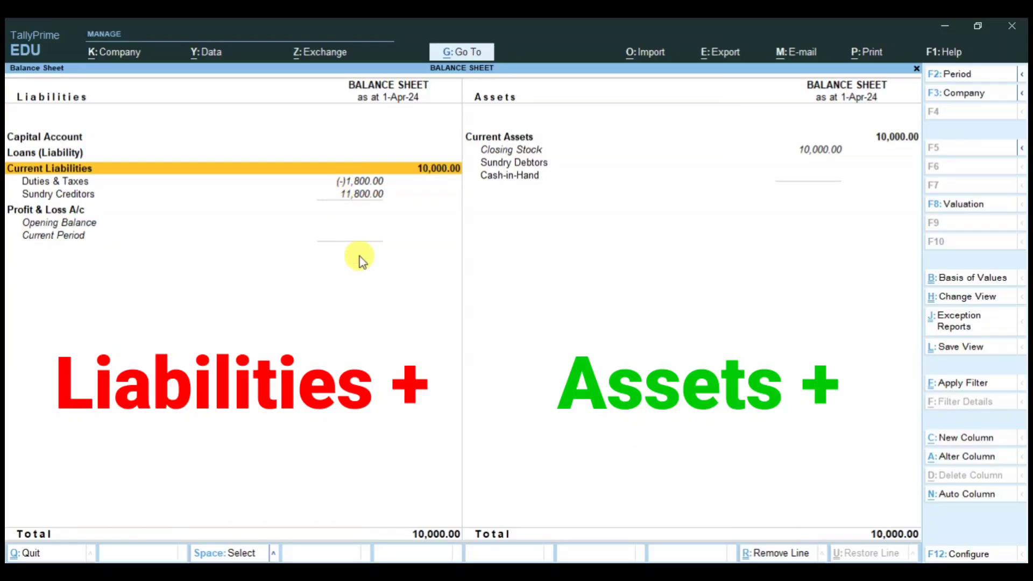
Step: Review the Sundry Creditors, Cash-in-Hand and Closing Stock 10,000 lines in the Balance Sheet
left_click(367, 196)
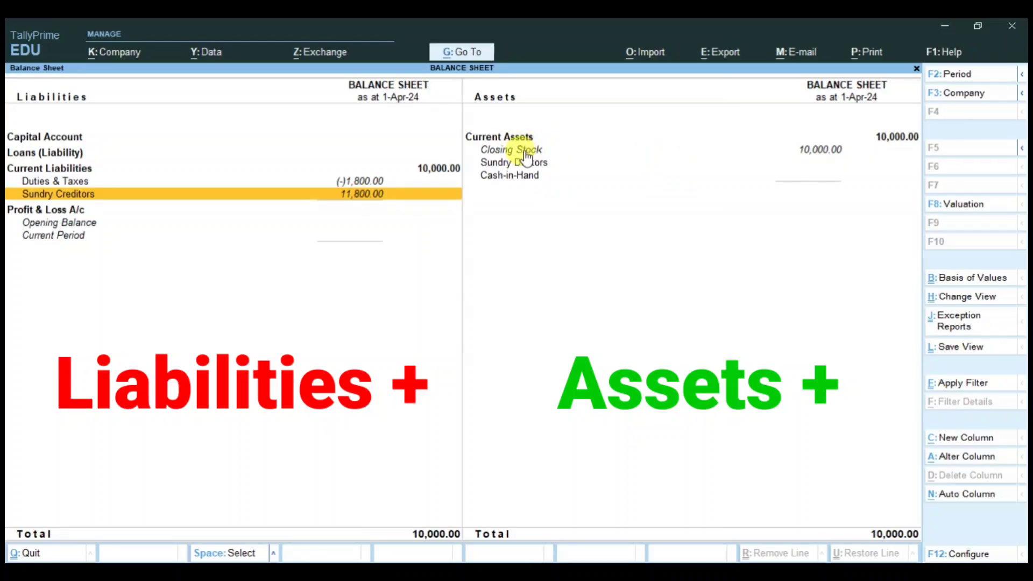
left_click(787, 147)
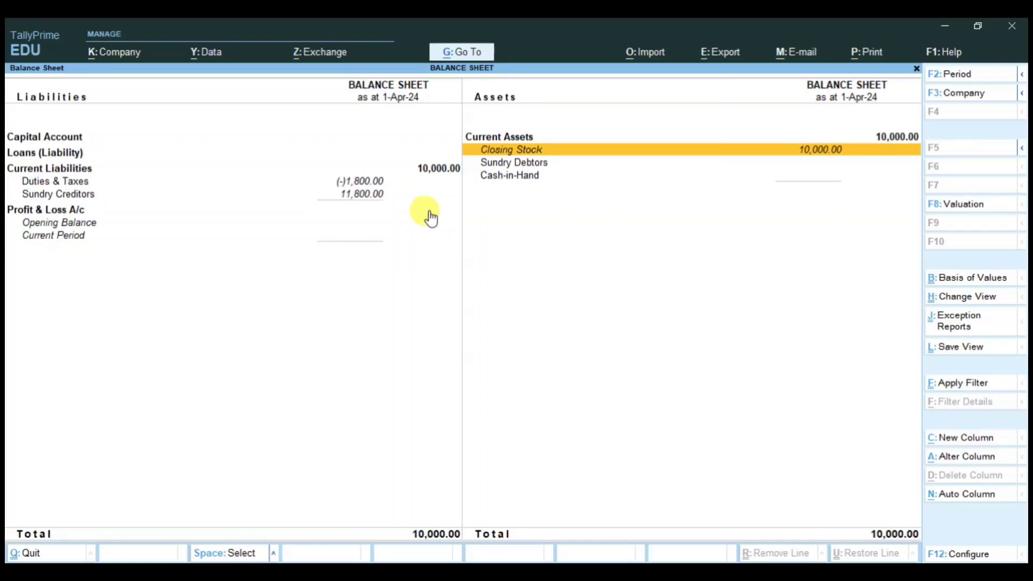
left_click(356, 200)
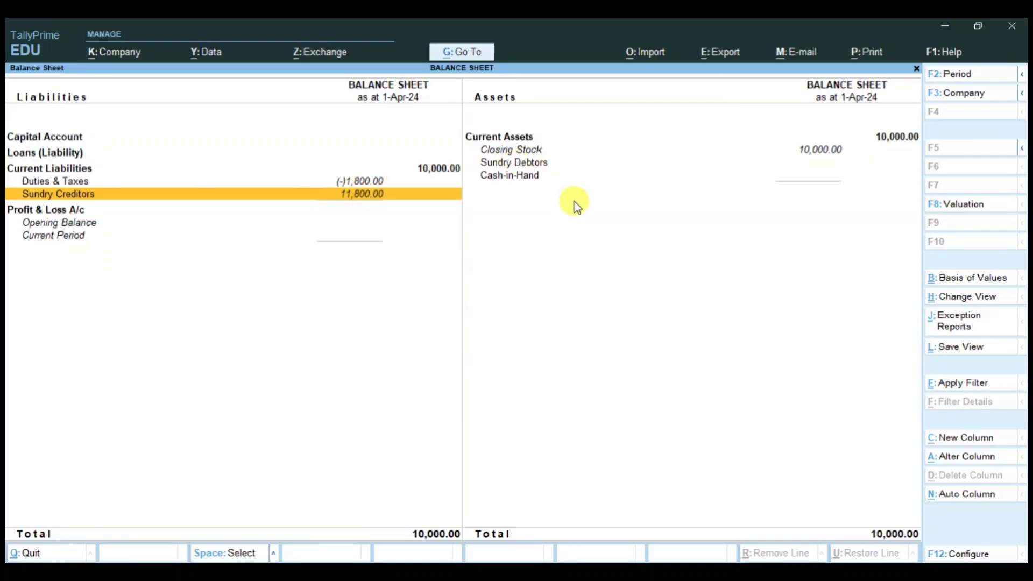
left_click(522, 185)
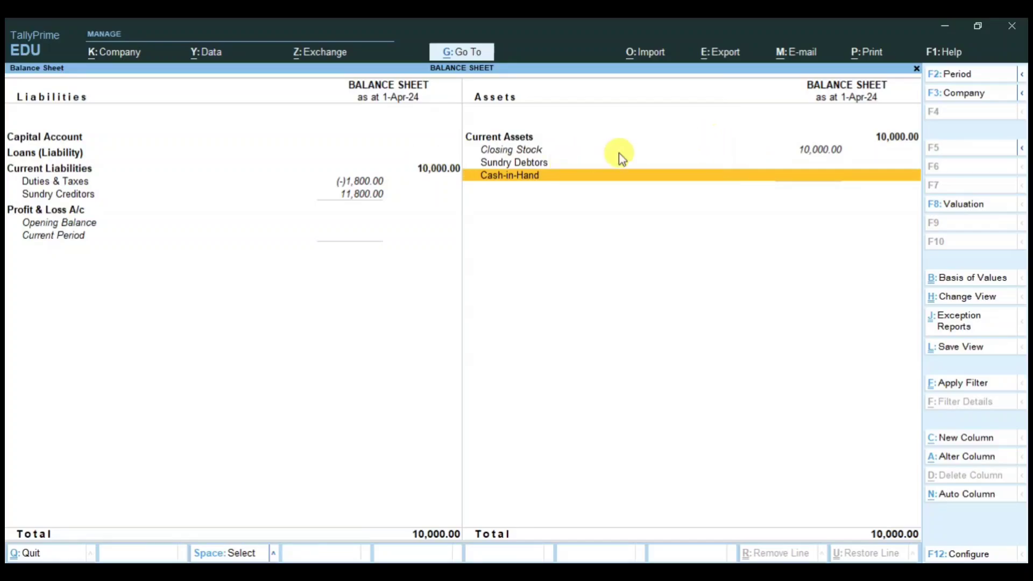
left_click(538, 153)
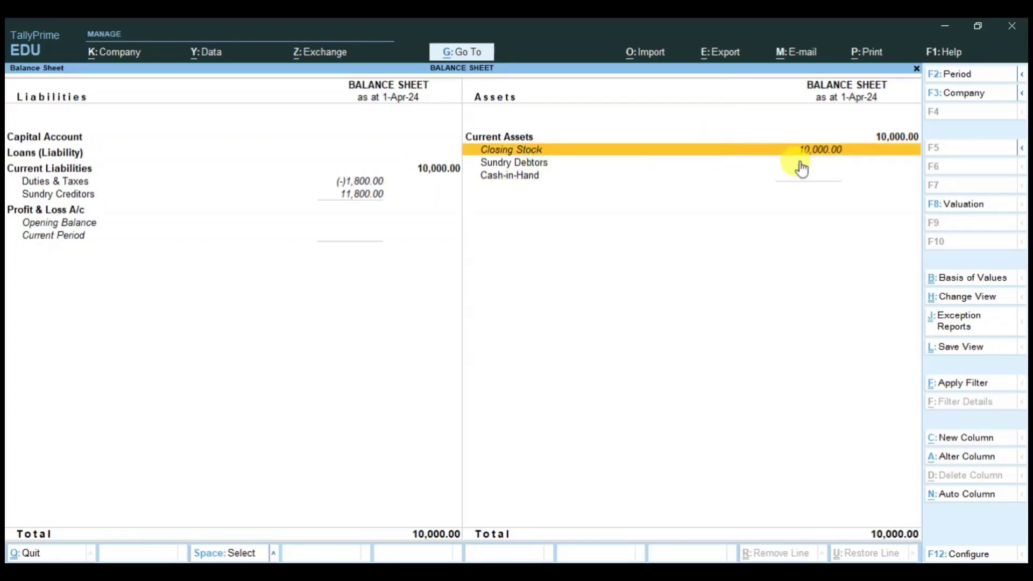
Step: Start a Sales voucher for PS COMFORTS, leaving the dispatch and buyer details empty
key("Escape")
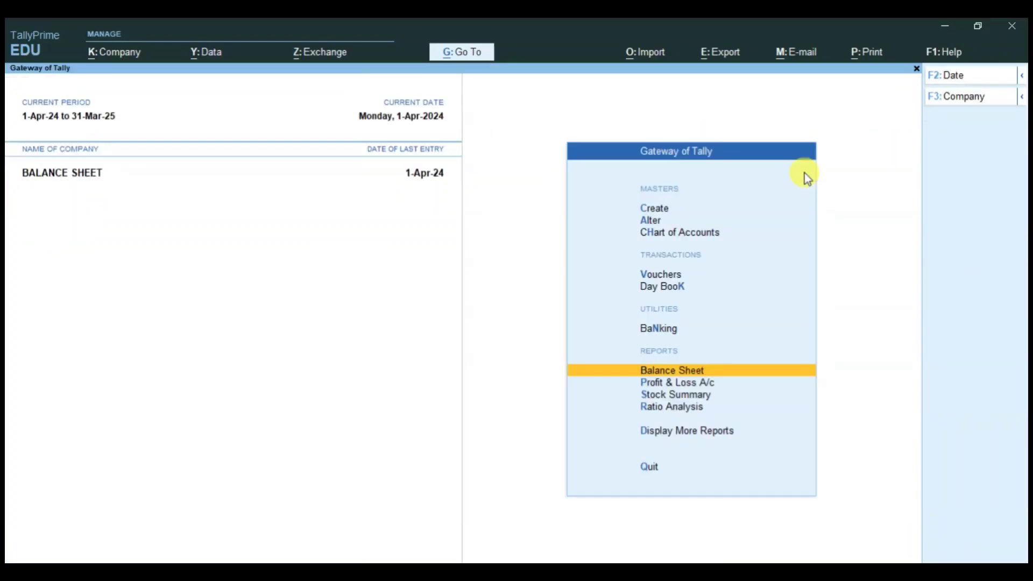
key("Up")
key("Up")
key("Up")
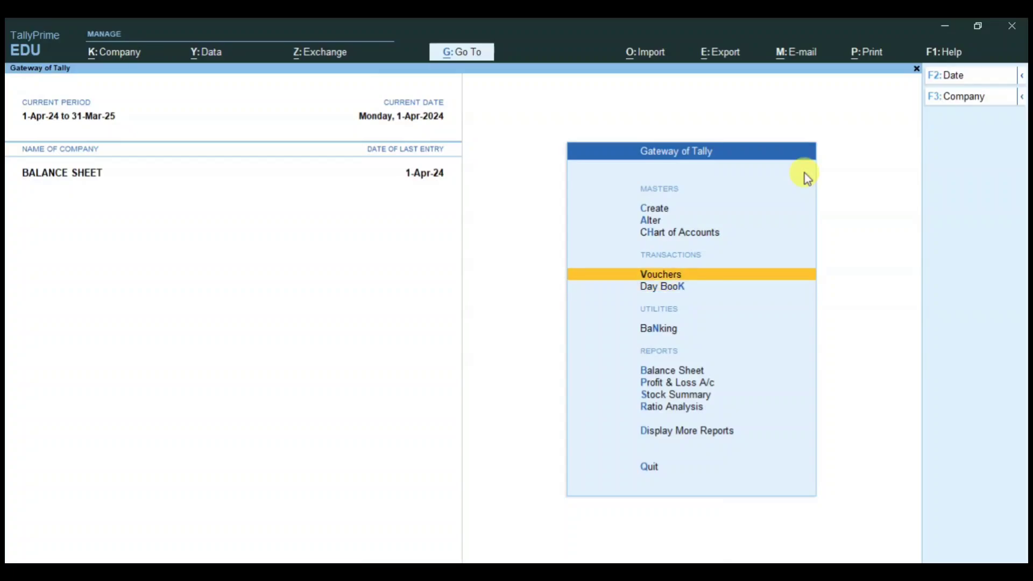
key("Return")
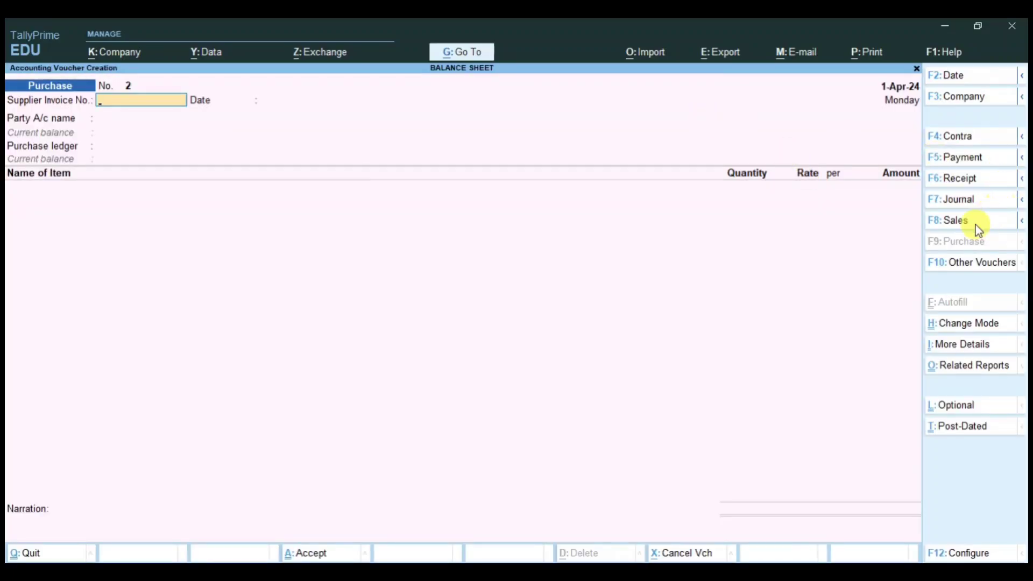
left_click(952, 226)
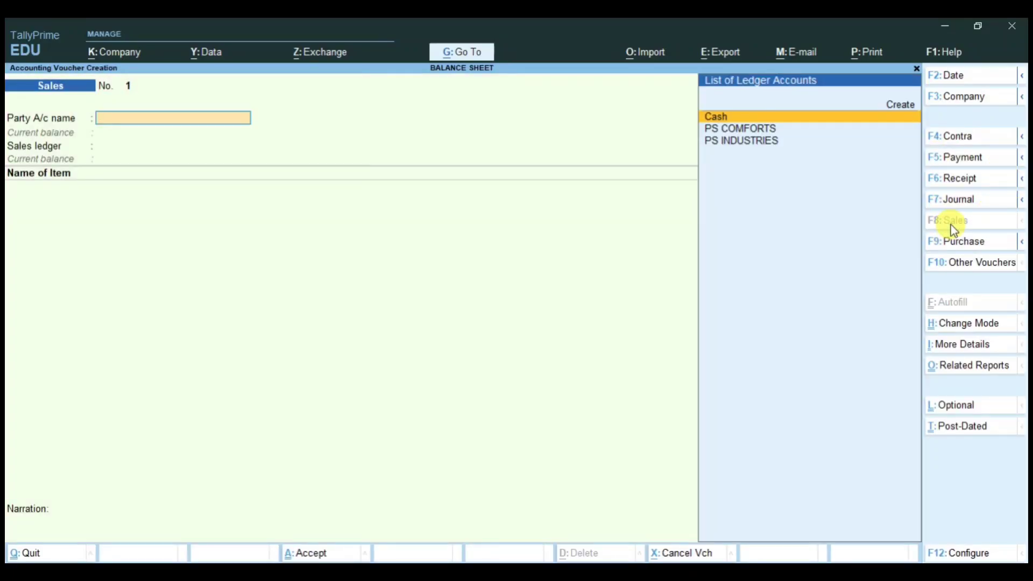
key("Down")
key("Return")
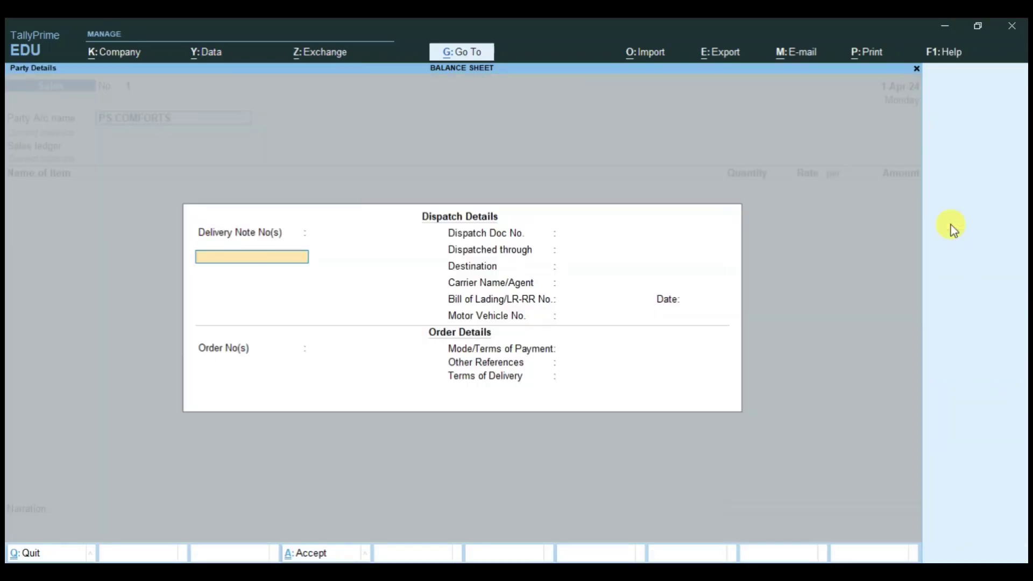
key("Return")
key("Return")
key("Return")
key("Return")
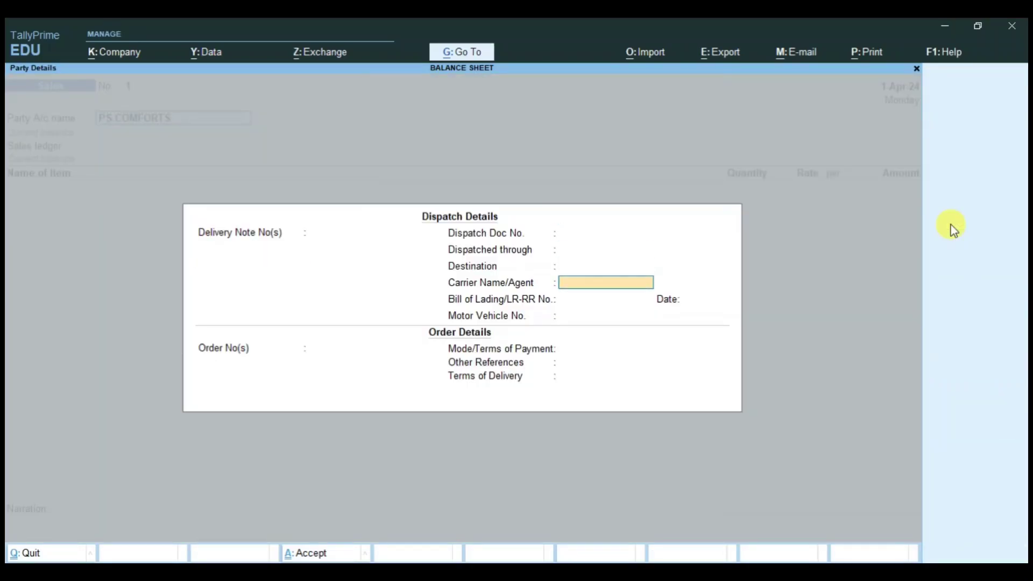
key("ctrl+a")
key("Return")
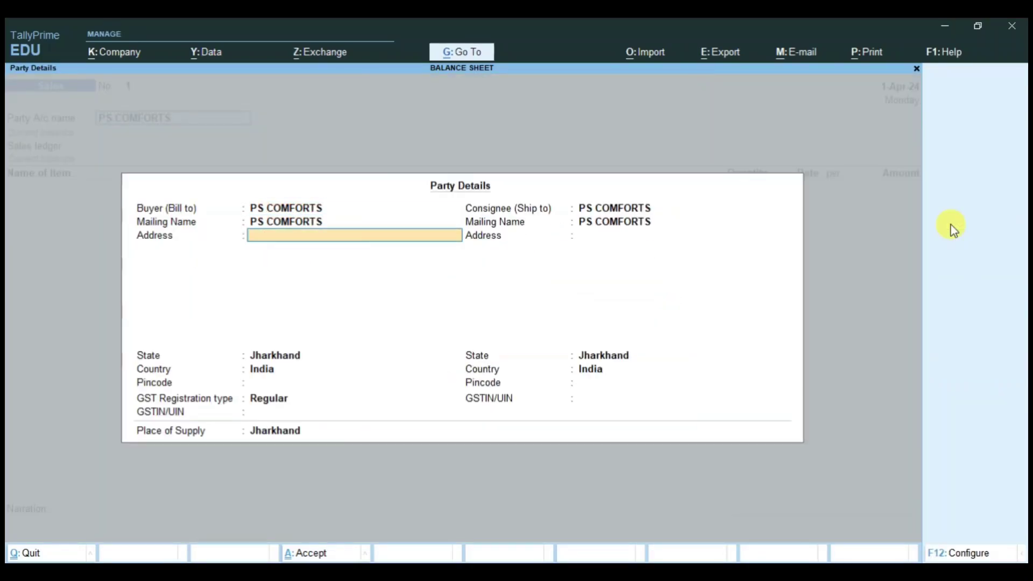
key("ctrl+a")
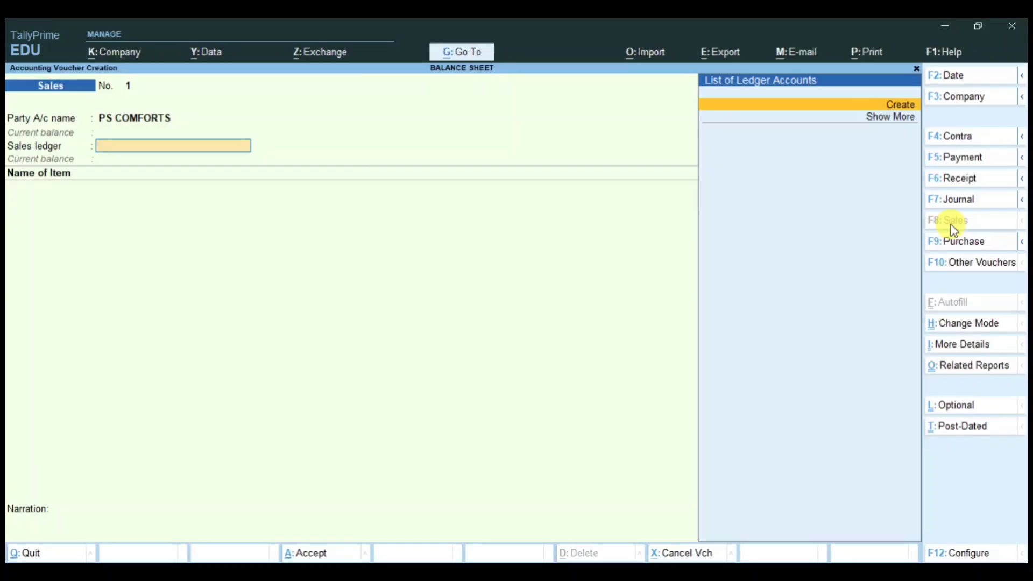
Step: Create the SALES GST ledger under Sales Accounts with Goods as the type of supply
key("Return")
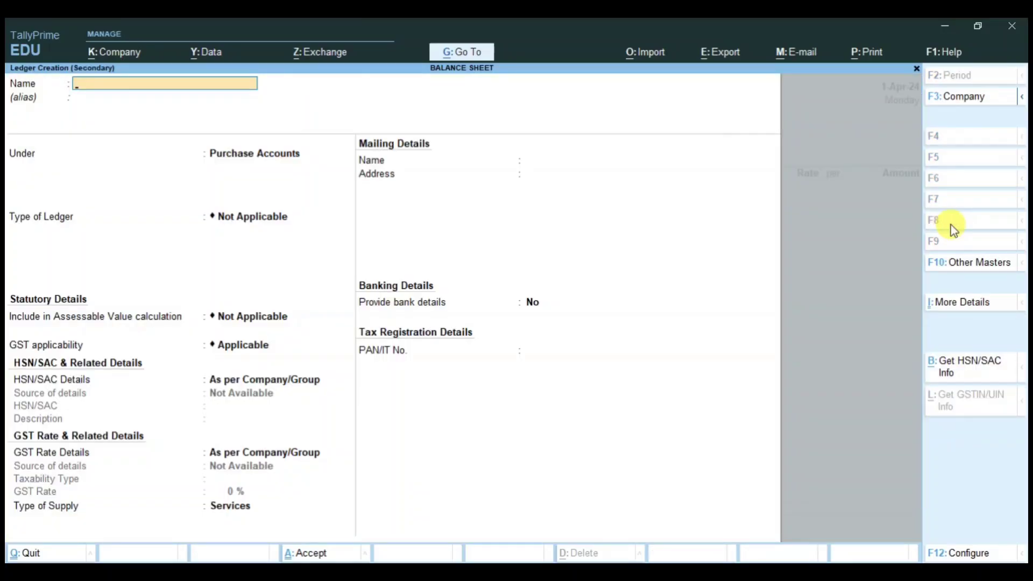
type("SALES GST")
key("Return")
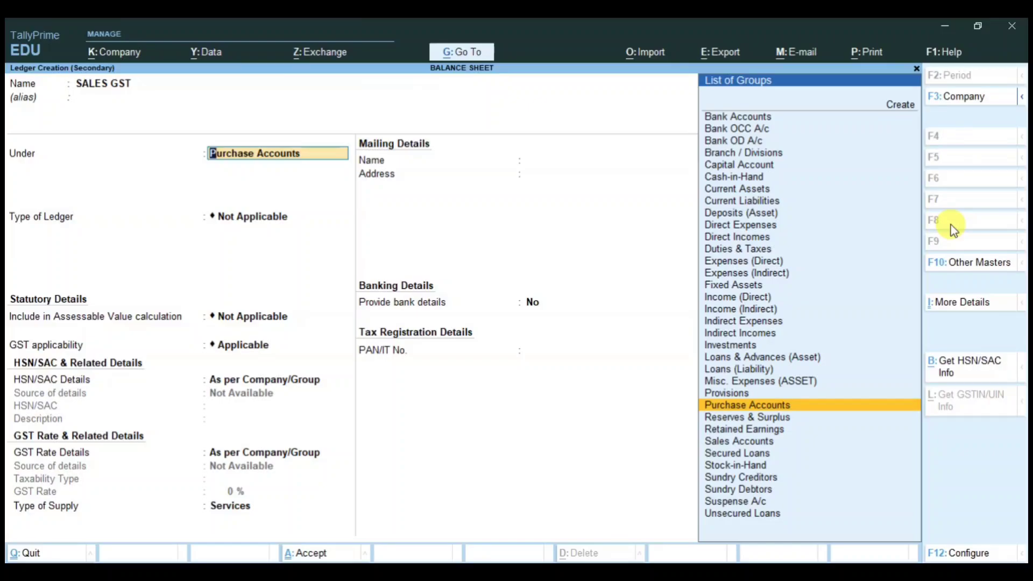
type("SALES")
key("Return")
key("Return")
key("Return")
key("Return")
key("Return")
key("Return")
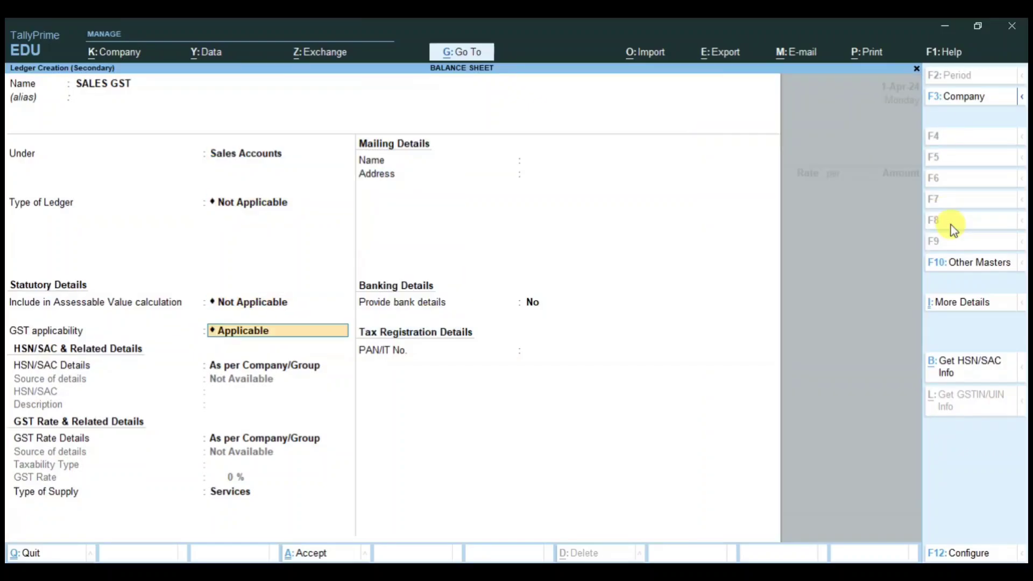
key("Up")
key("Return")
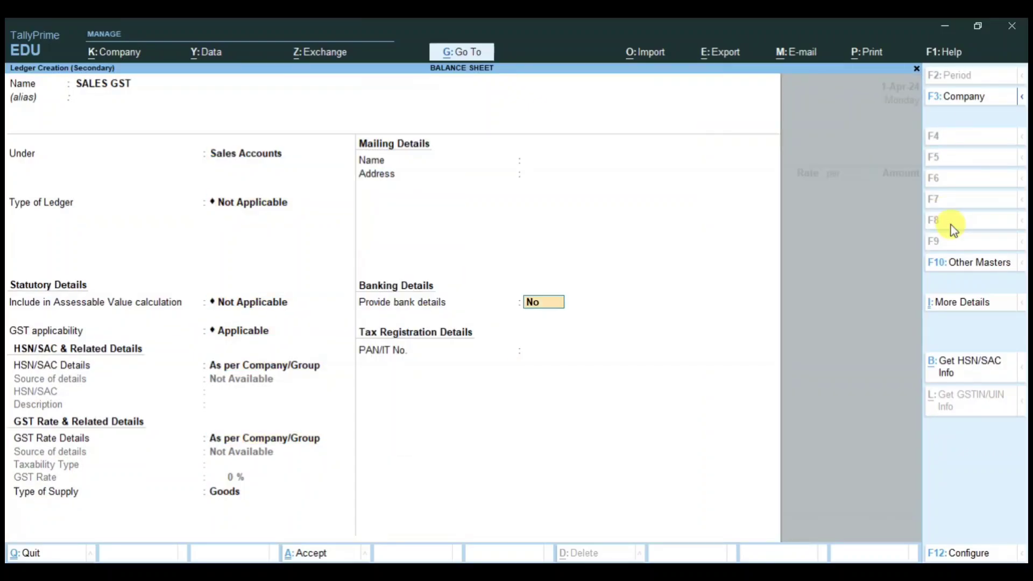
key("Return")
key("Return")
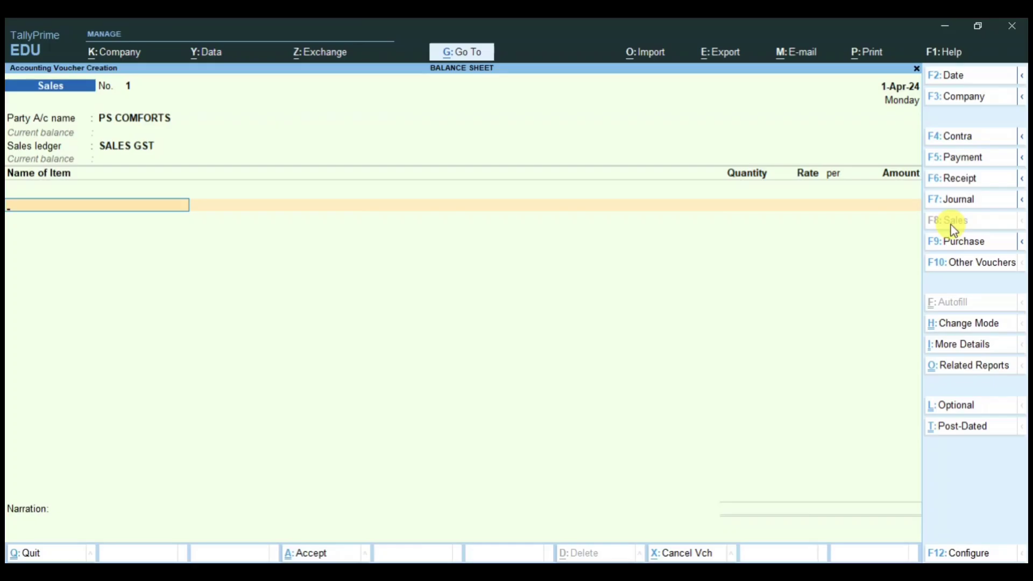
Step: Add 1 CC TV at a rate of 15,000 to the sale
type("CCT")
key("Return")
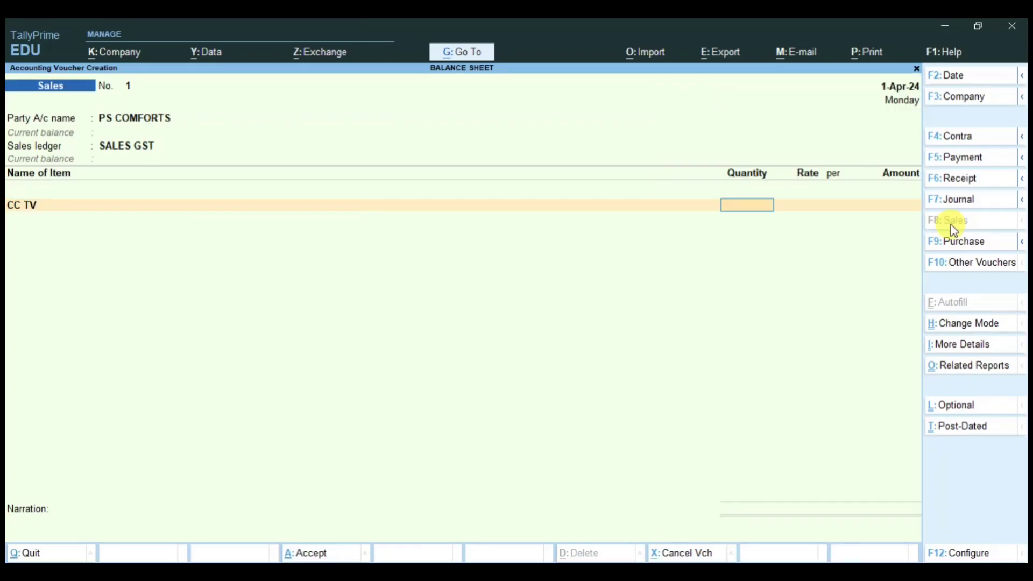
type("1")
key("Return")
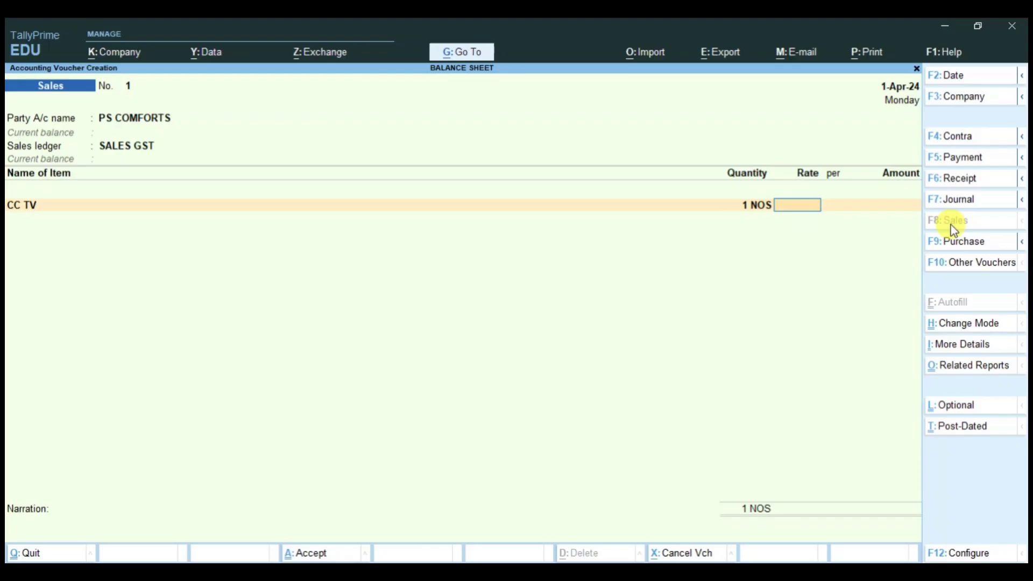
type("15000")
key("Return")
key("Return")
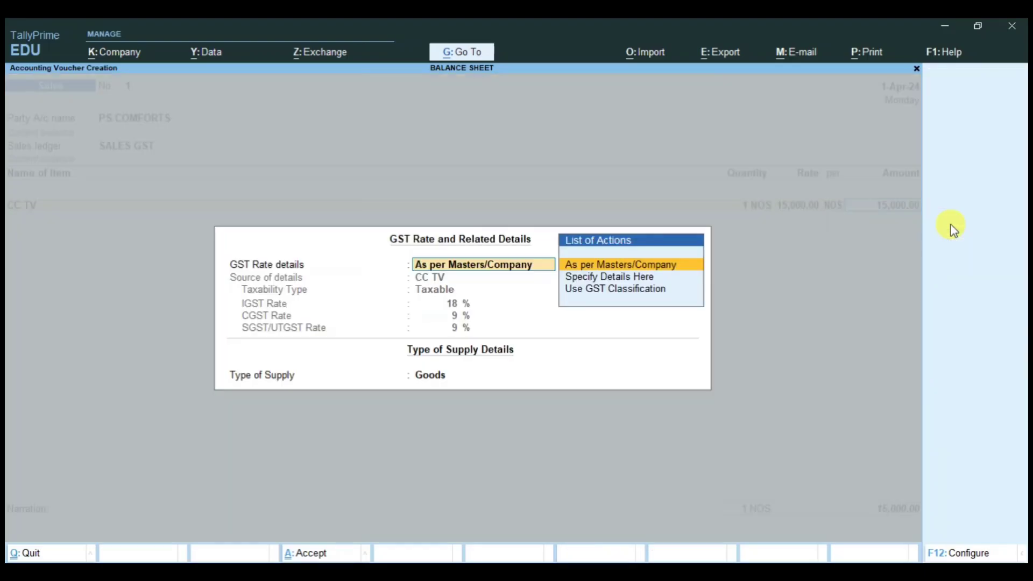
key("Return")
Step: Add C GST and S GST of 1,350 each, bill reference 1, and save the 17,700 voucher
key("Return")
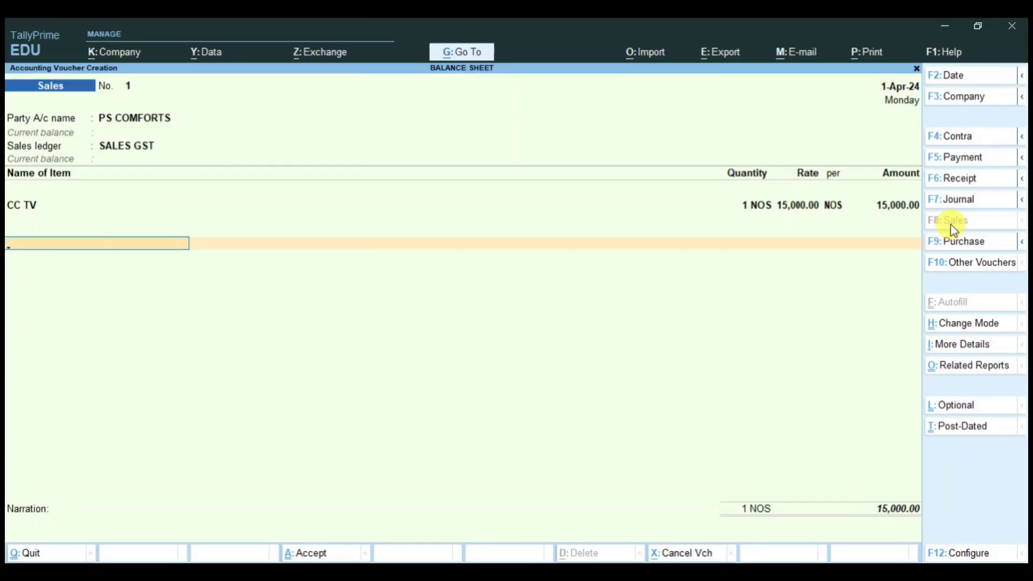
type("C GS")
key("Return")
key("Return")
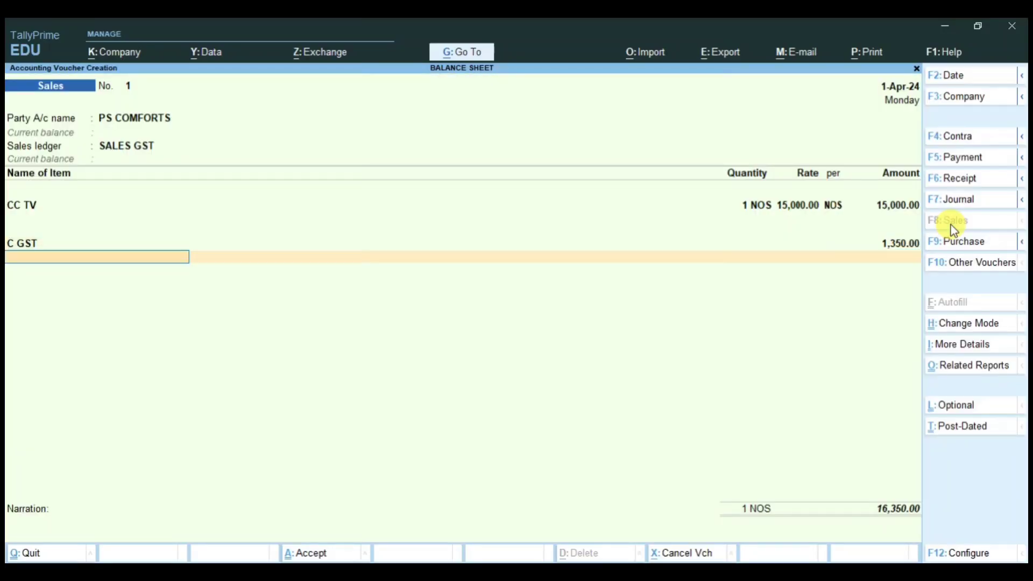
type("S GS")
key("Return")
key("Return")
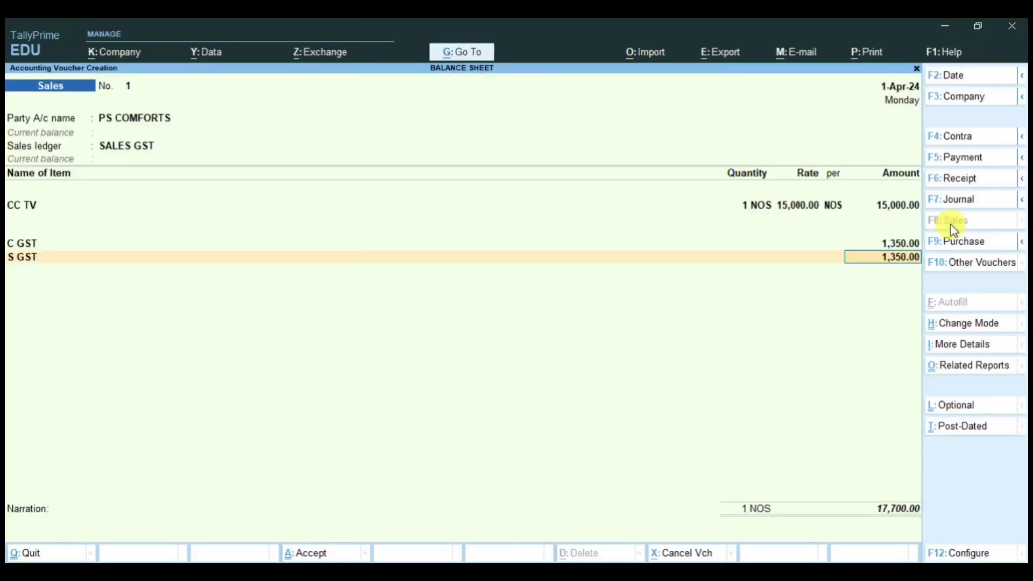
key("Return")
key("Return")
key("Return")
key("Return")
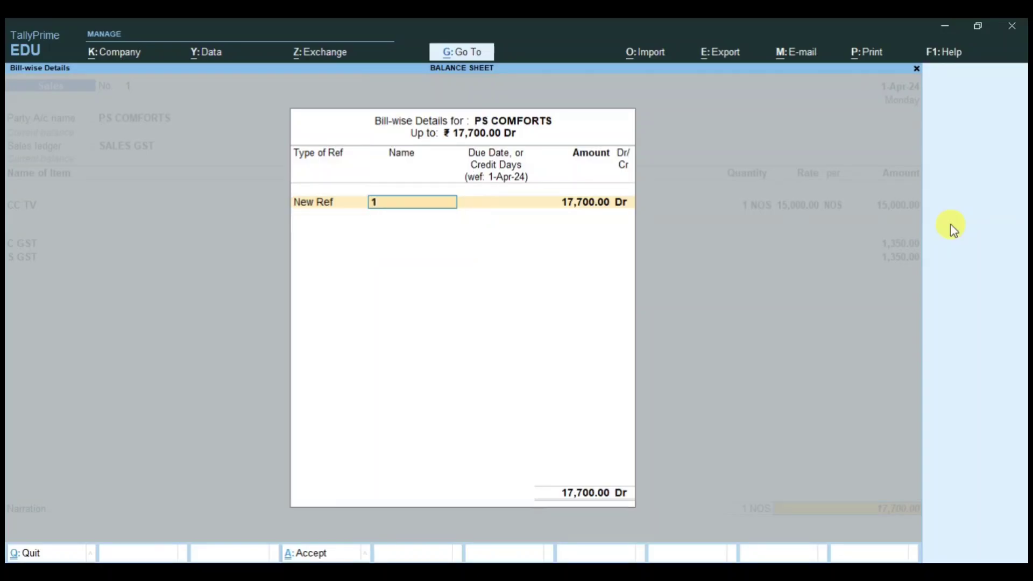
key("Return")
key("Return")
key("Return")
key("Return")
key("Return")
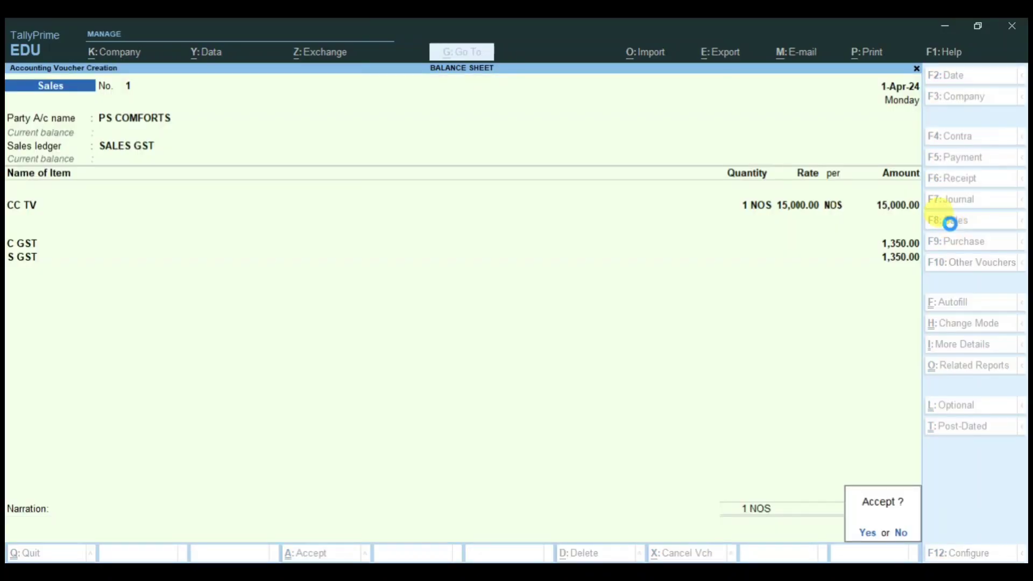
key("Return")
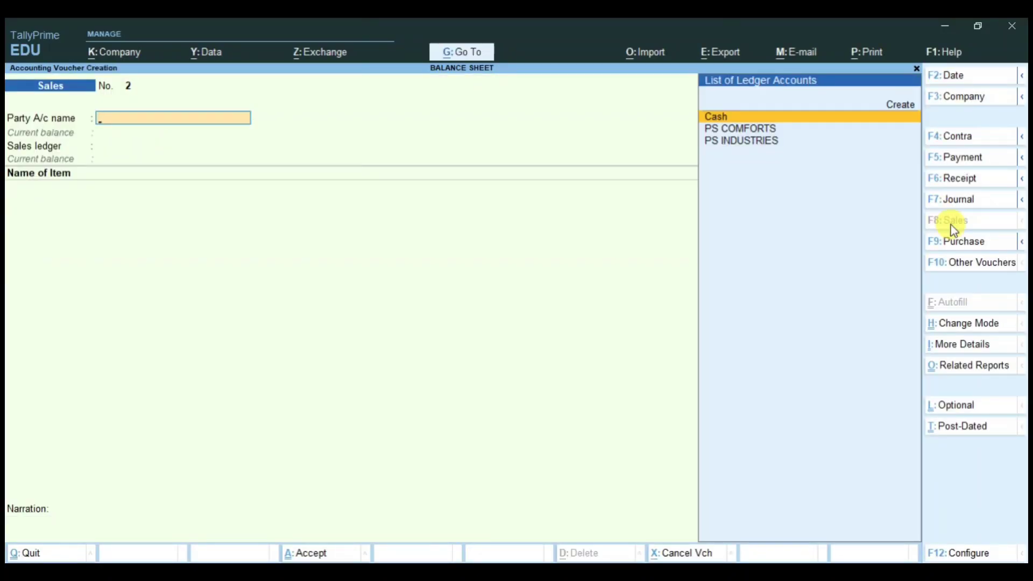
key("Escape")
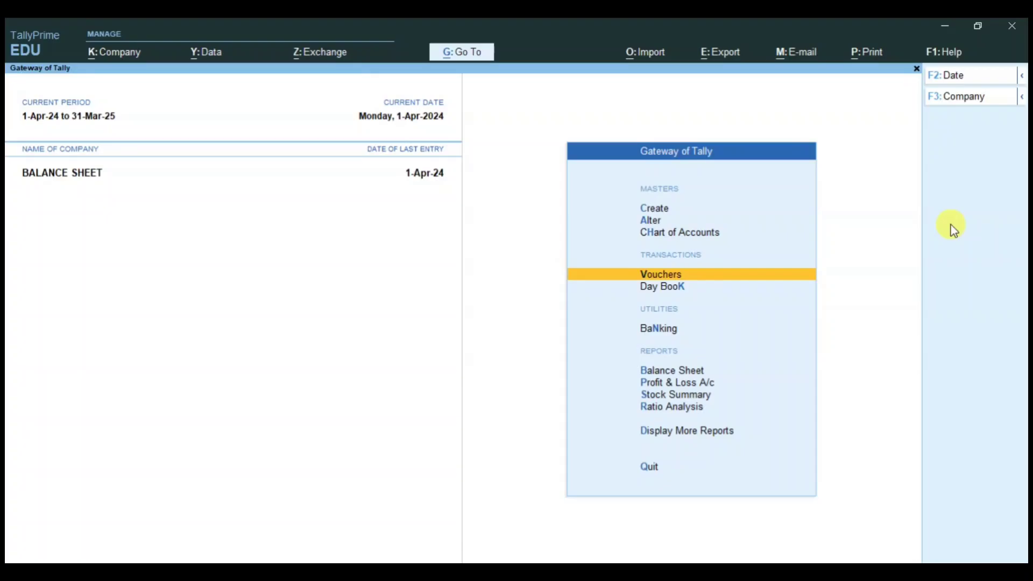
Step: Open the detailed Balance Sheet, check Closing Stock and Sundry Debtors, and drill into Duties & Taxes
key("Down")
key("Down")
key("Down")
key("Return")
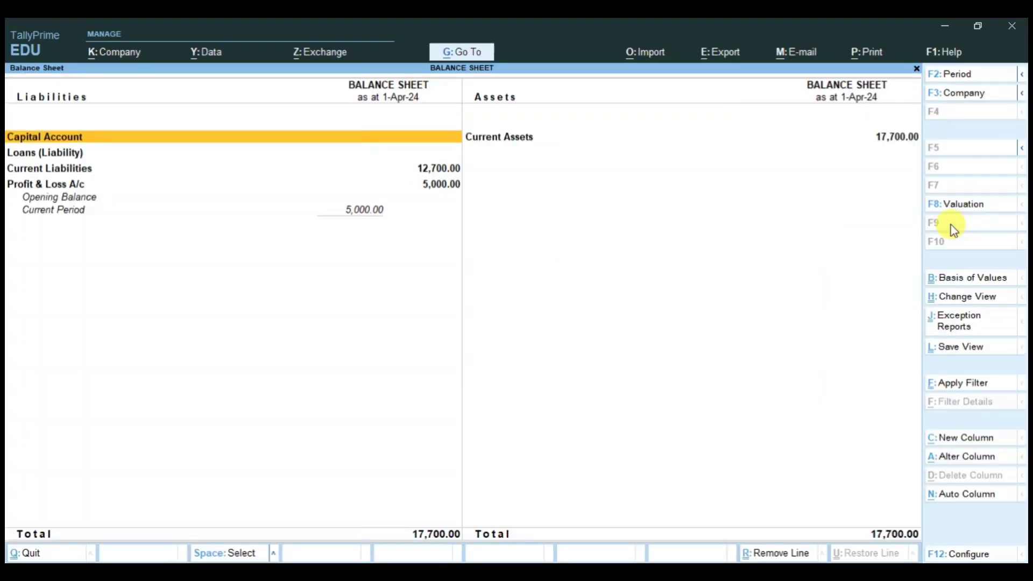
key("alt+F5")
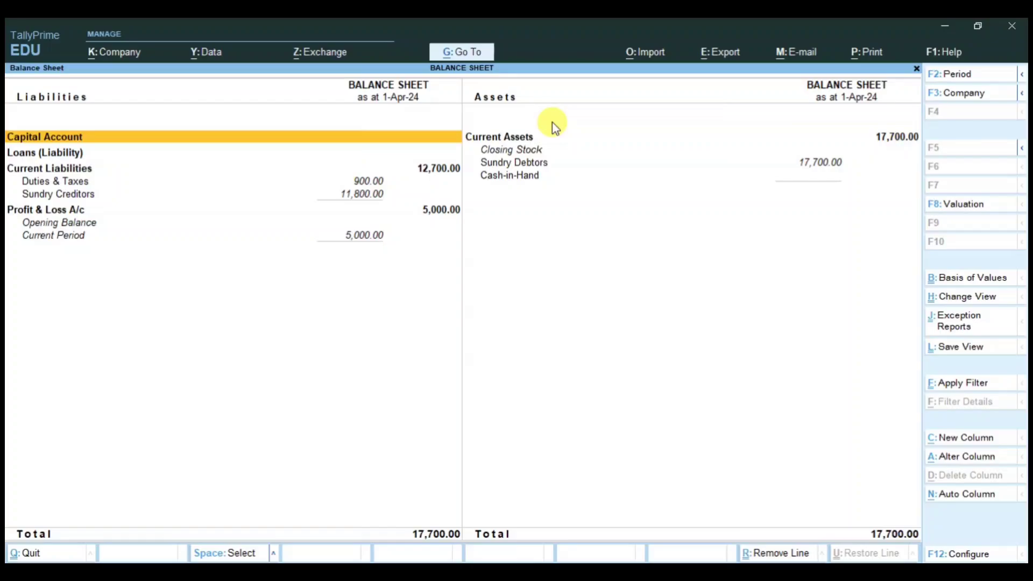
left_click(537, 149)
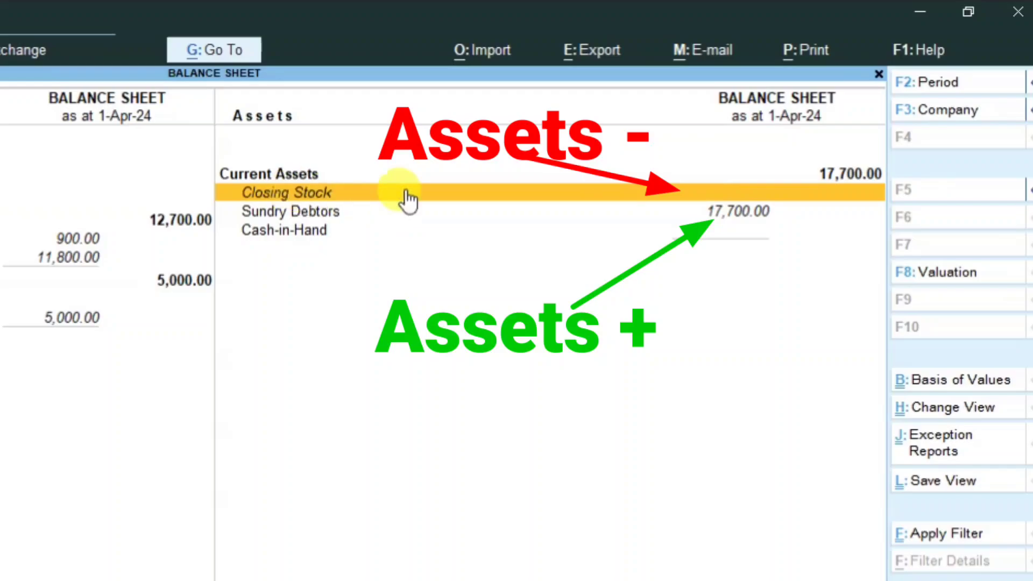
key("Down")
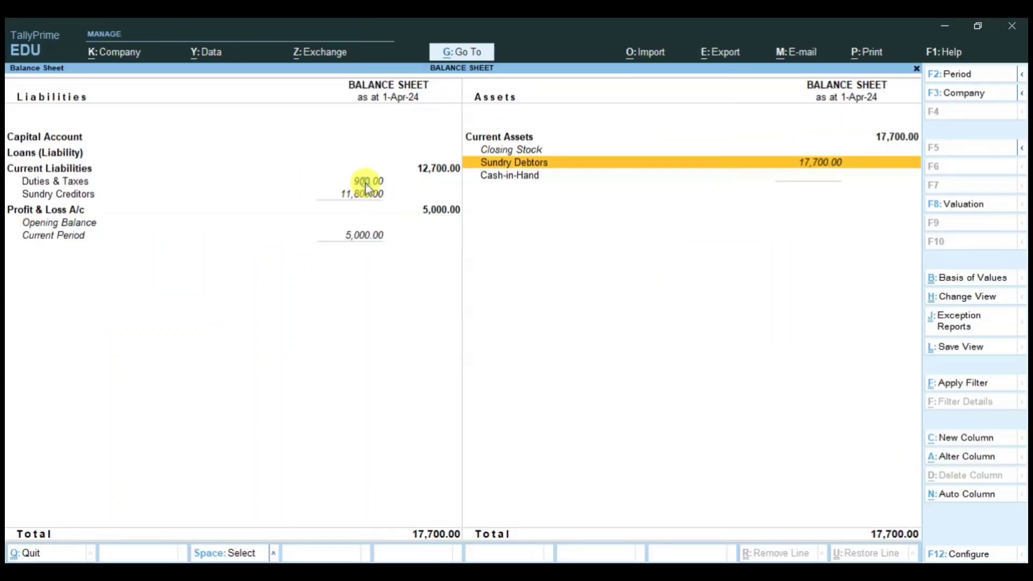
left_click(368, 186)
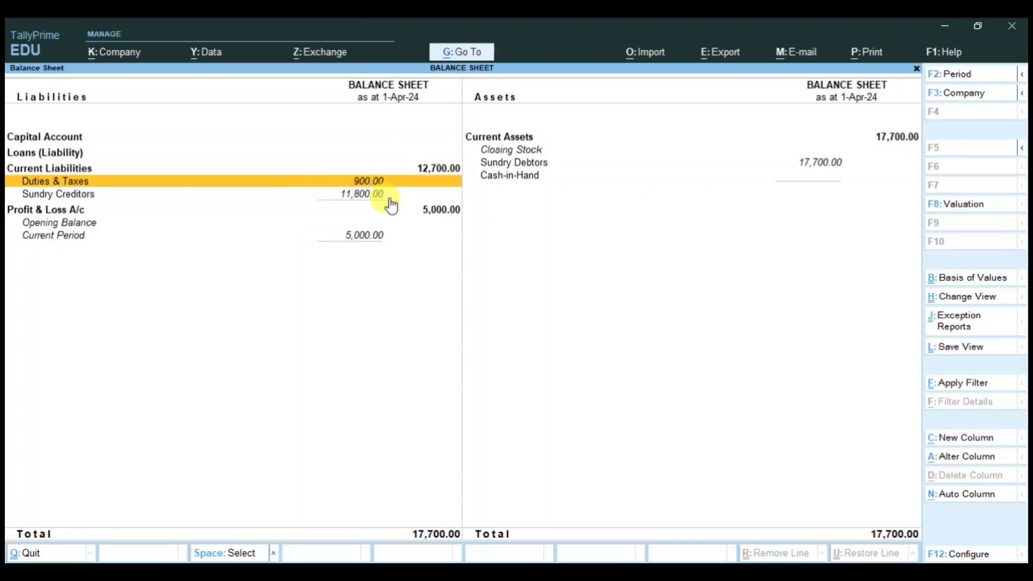
key("Return")
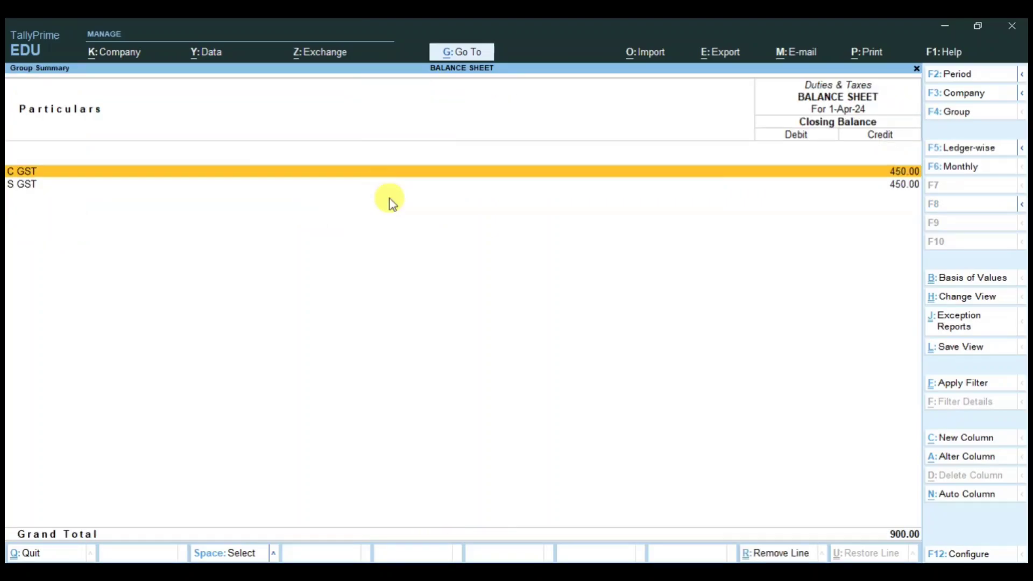
key("Return")
key("Return")
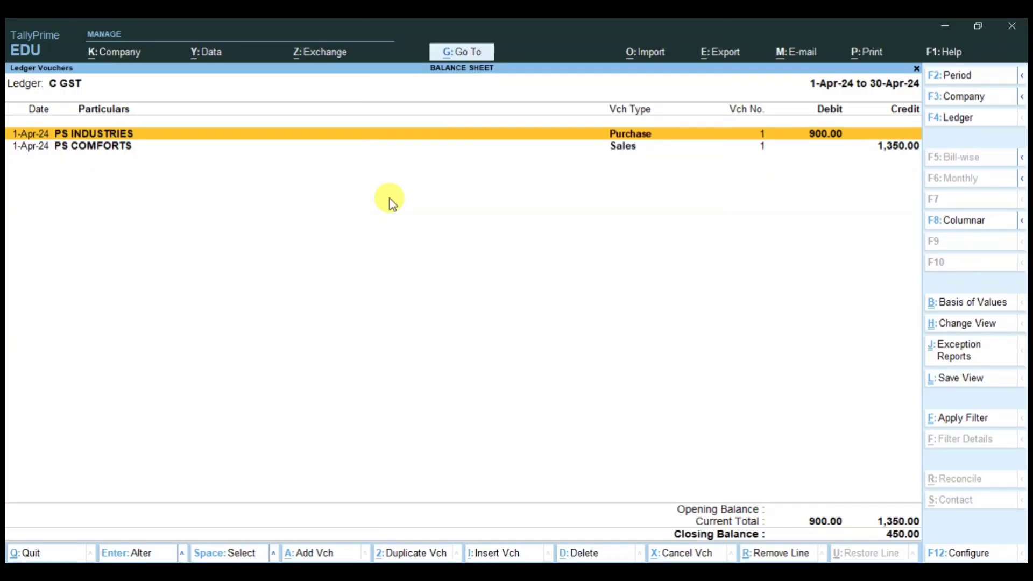
double_click(848, 135)
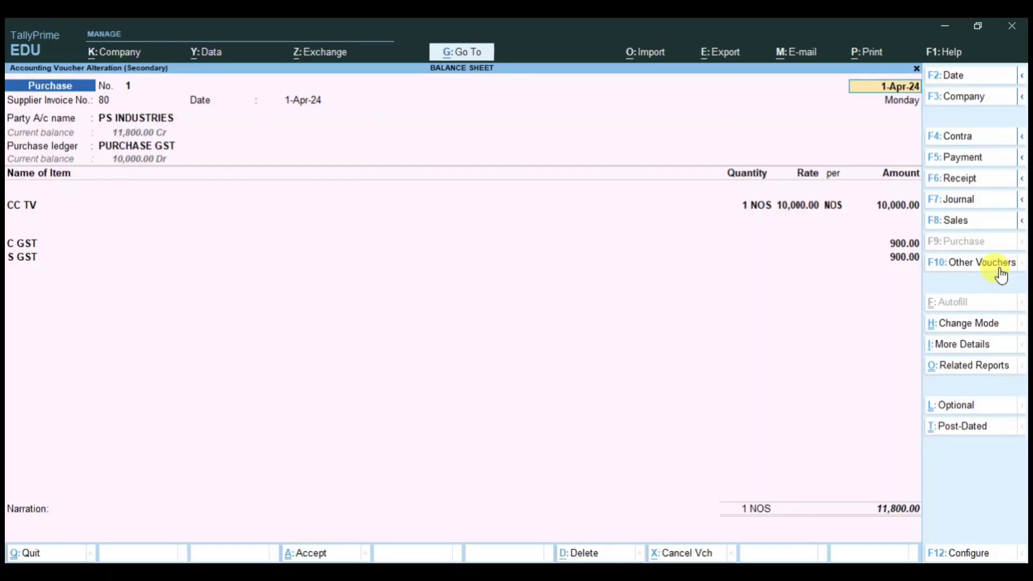
key("BackSpace")
key("Escape")
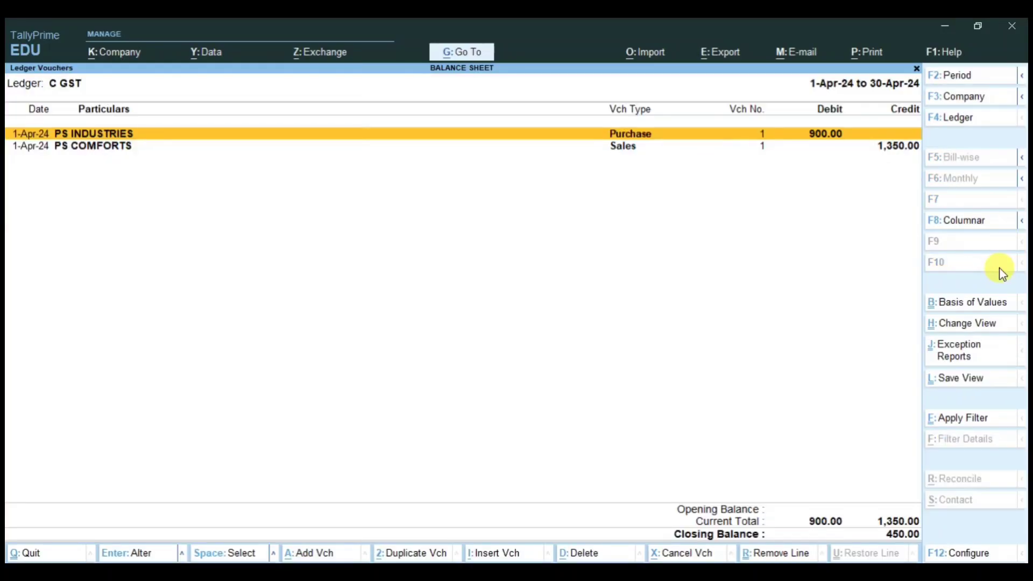
key("Down")
key("Return")
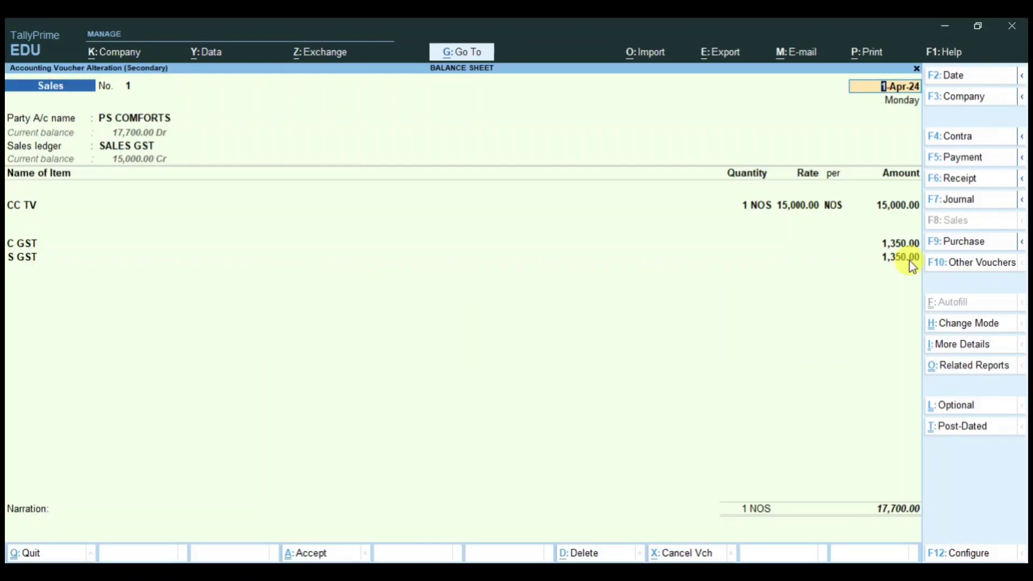
key("BackSpace")
key("Escape")
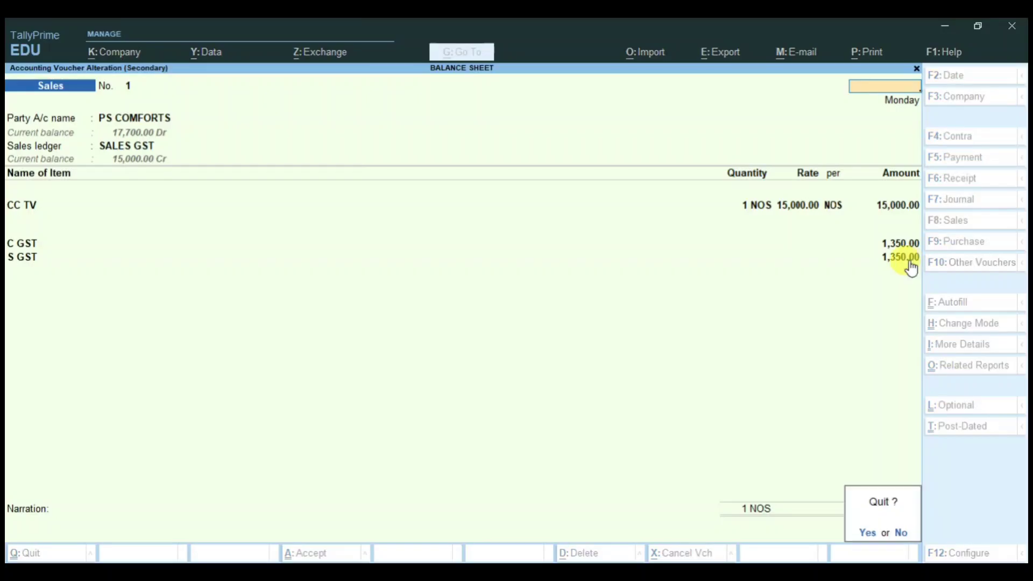
key("y")
Step: Review Sundry Creditors 11,800, Duties & Taxes 900 and Sundry Debtors 17,700, then close the report
key("Escape")
key("Escape")
key("Escape")
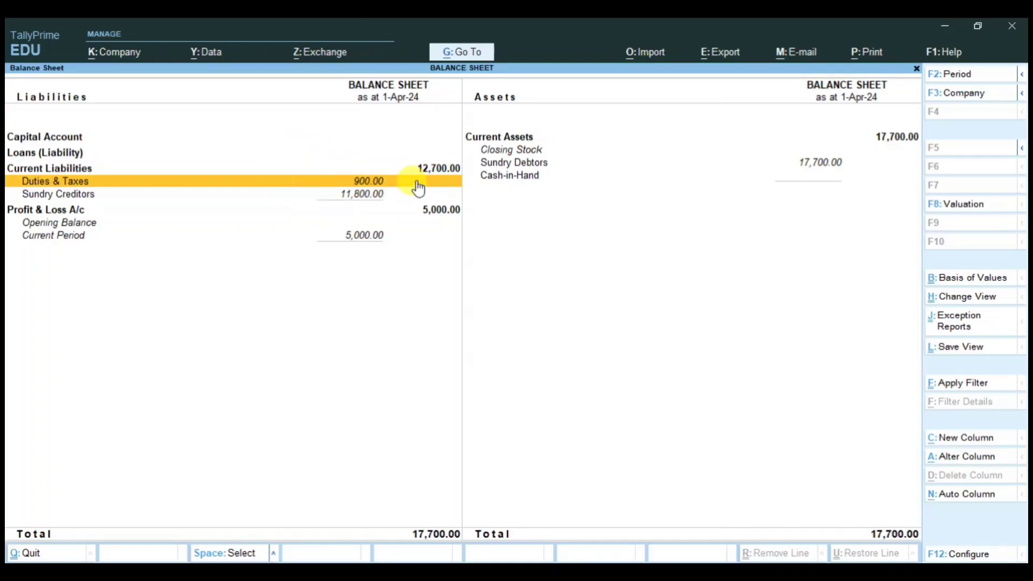
left_click(352, 197)
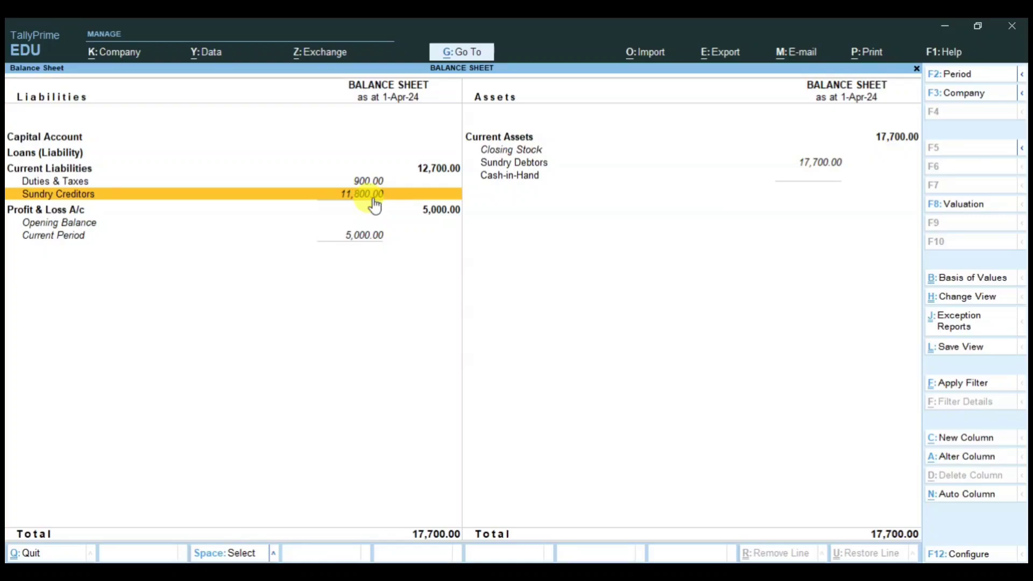
left_click(367, 183)
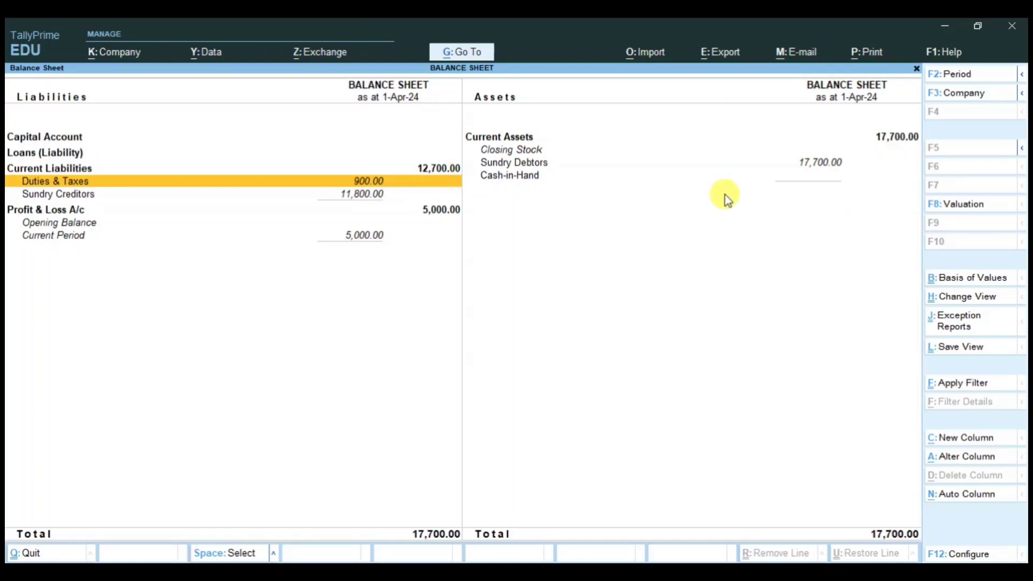
left_click(809, 173)
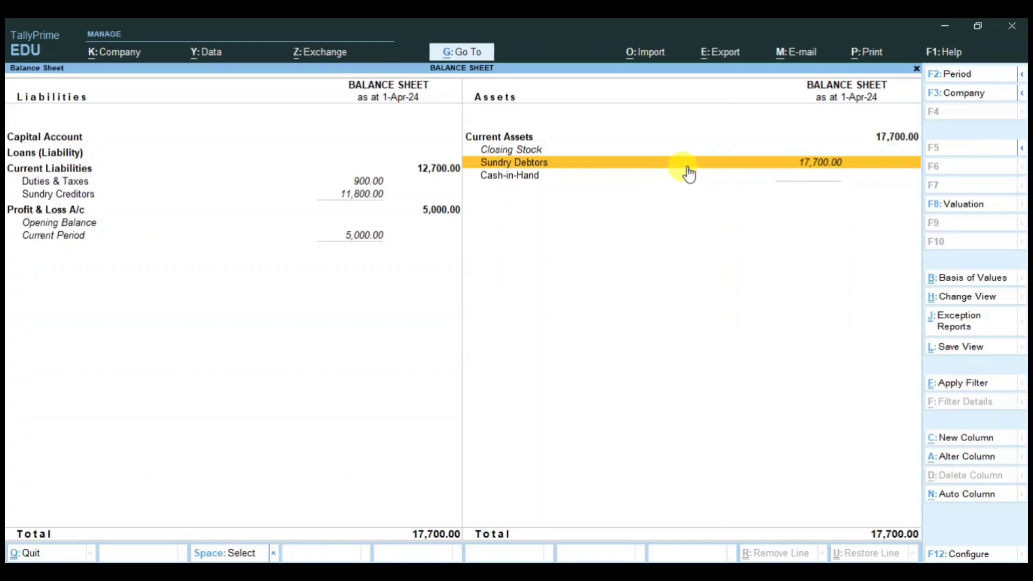
key("Escape")
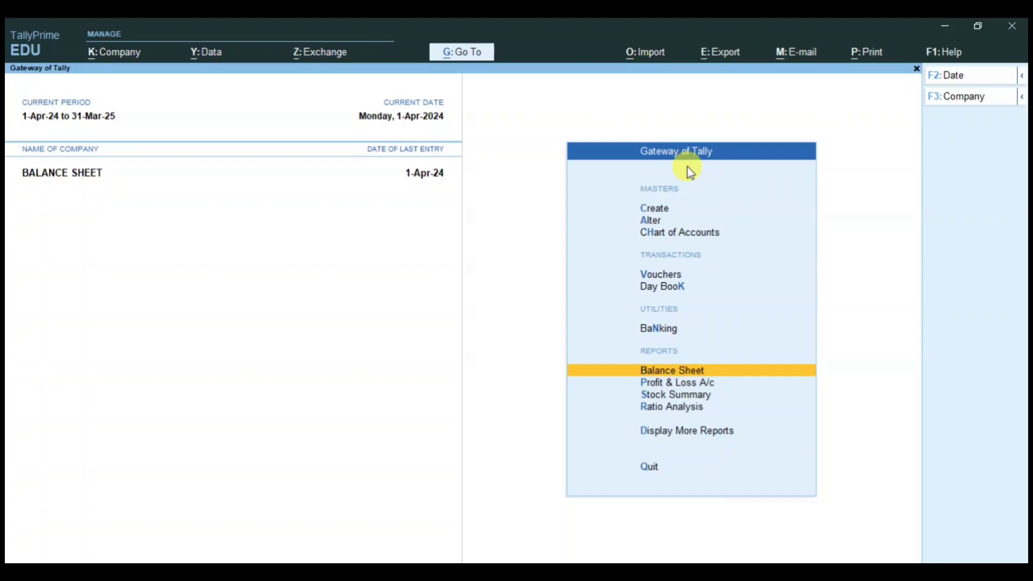
Step: Start a cash Receipt voucher from PS COMFORTS, first entering 17,700 against the sales bill
key("Up")
key("Up")
key("Up")
key("Return")
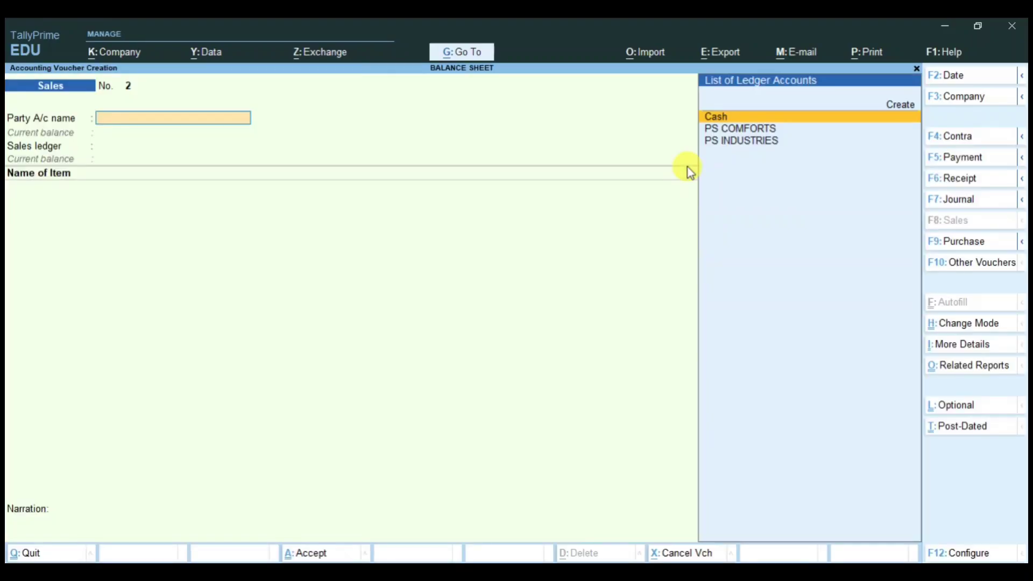
left_click(962, 182)
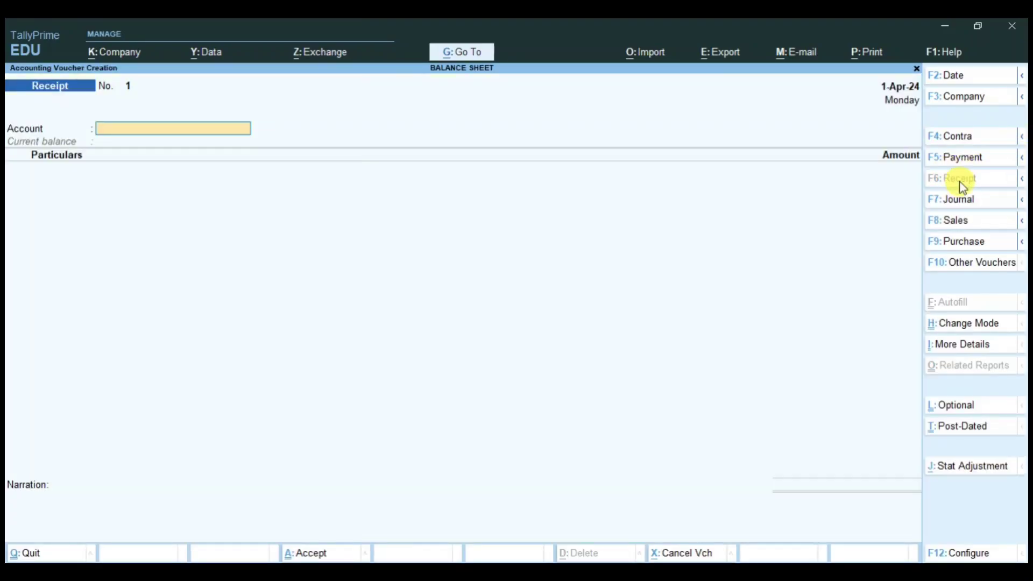
type("cash")
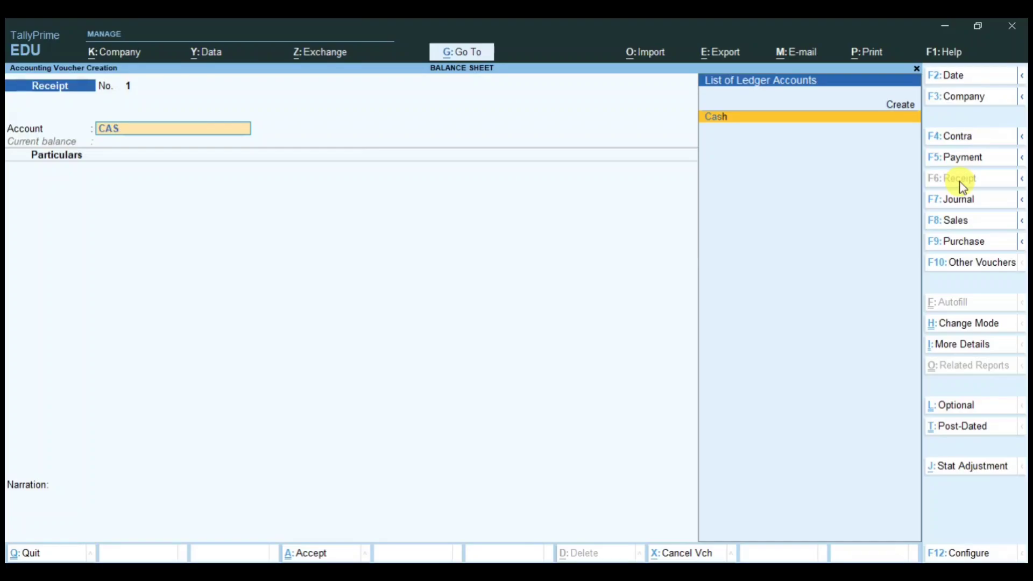
key("Return")
type("psc")
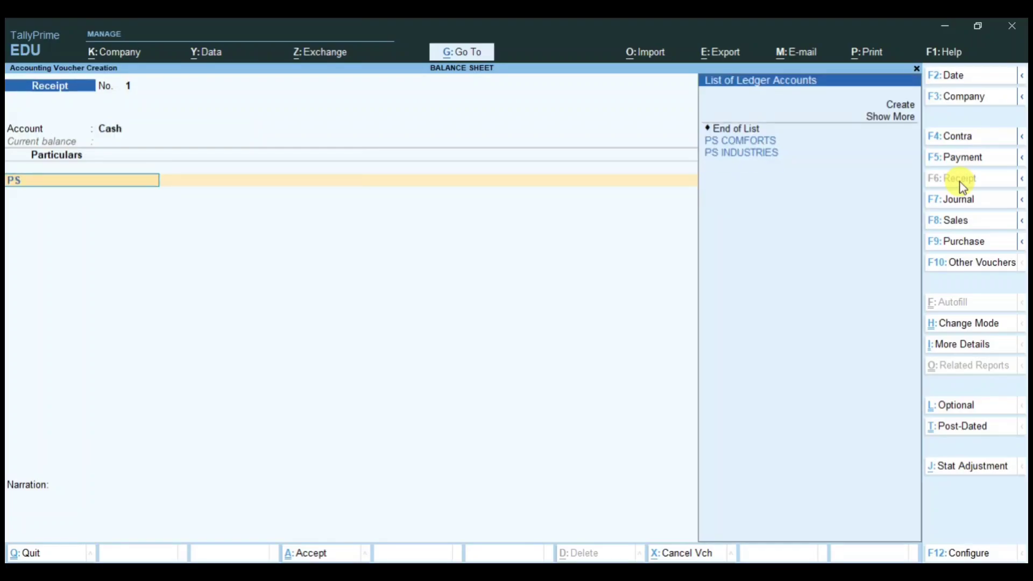
key("Return")
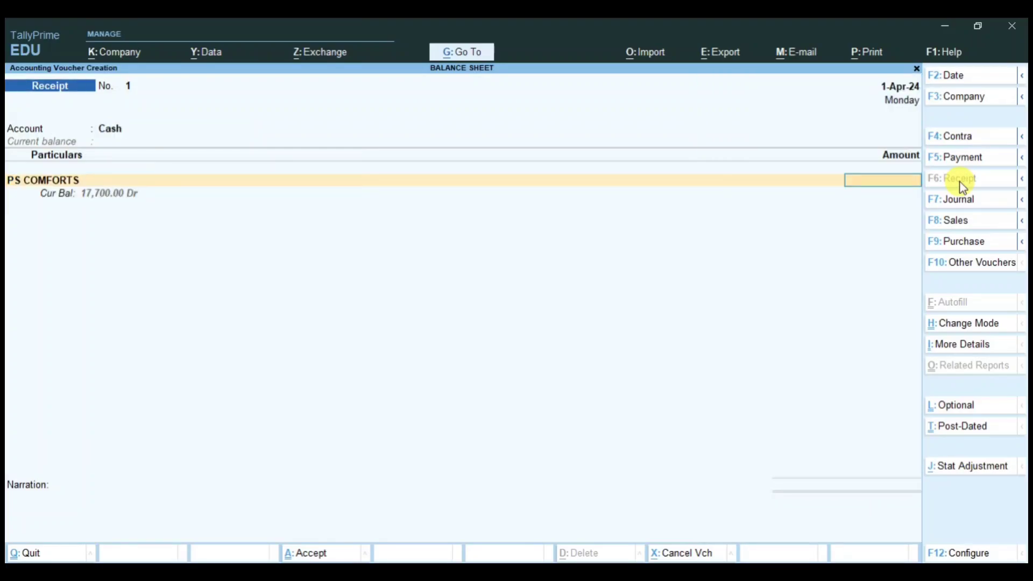
type("17,700")
key("Return")
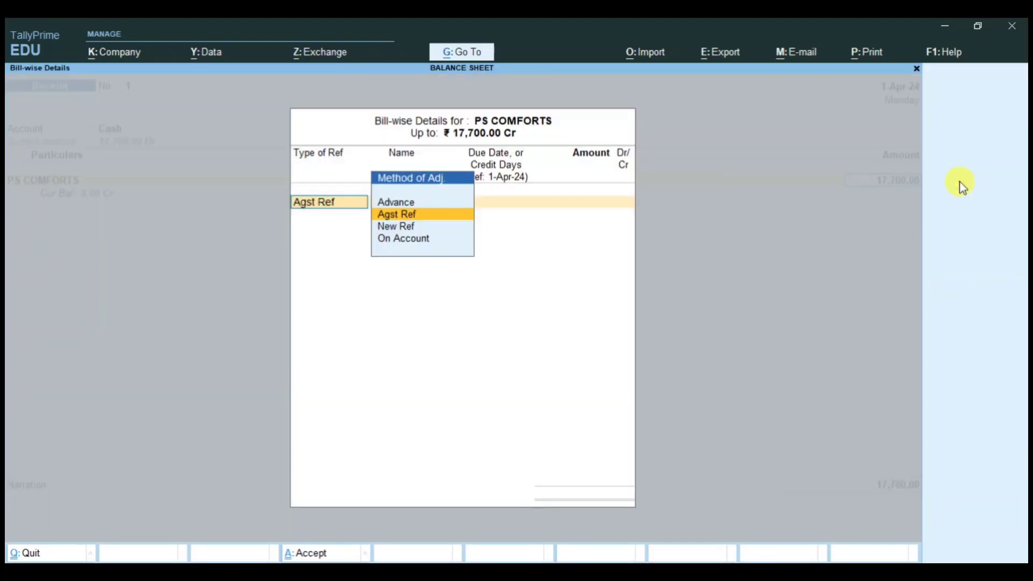
key("Return")
key("Return")
key("Return")
key("Return")
key("Return")
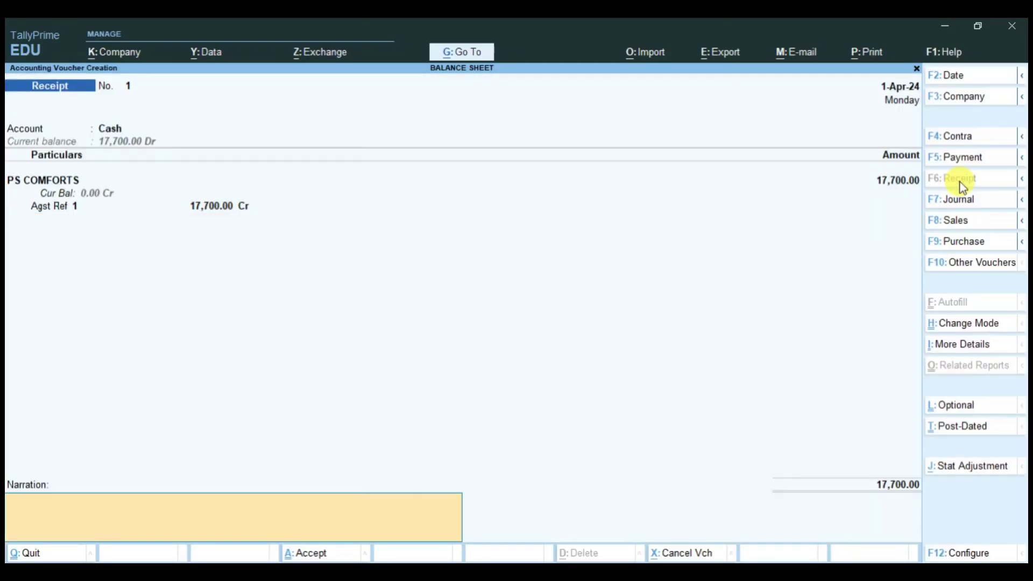
Step: Correct the receipt to 17,000 against bill 1 and save it
key("BackSpace")
key("BackSpace")
key("BackSpace")
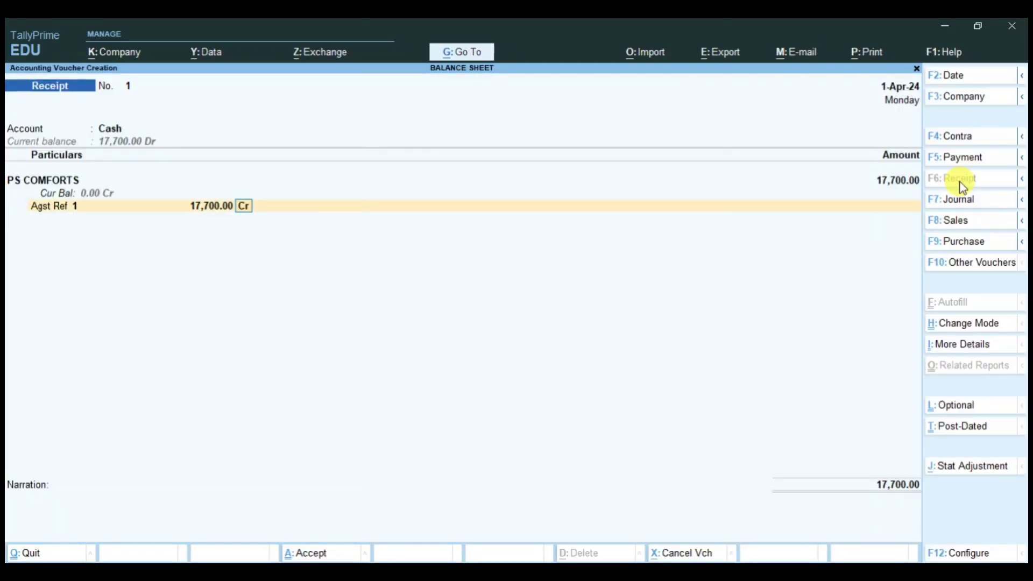
key("BackSpace")
key("BackSpace")
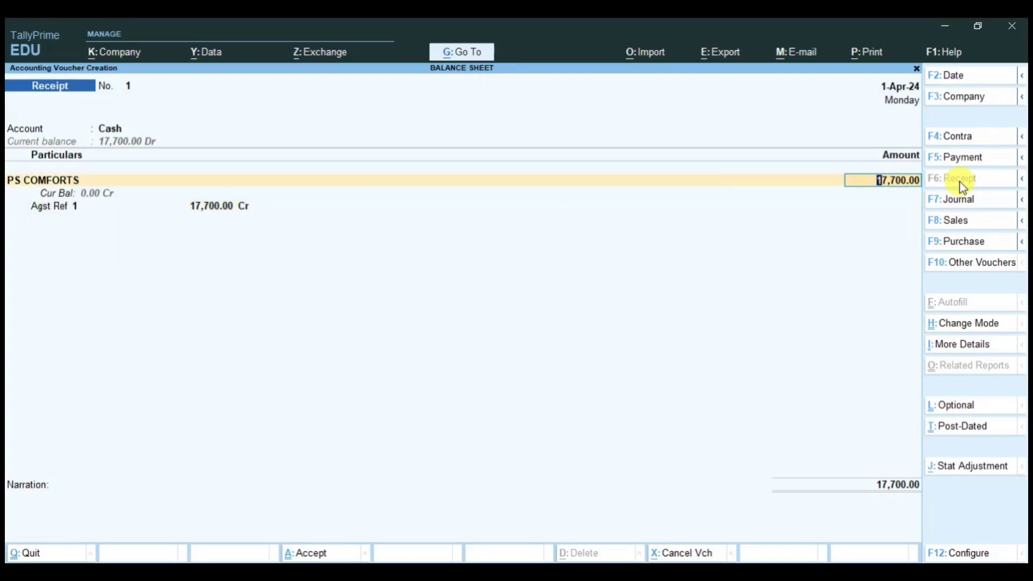
type("17,000")
key("Return")
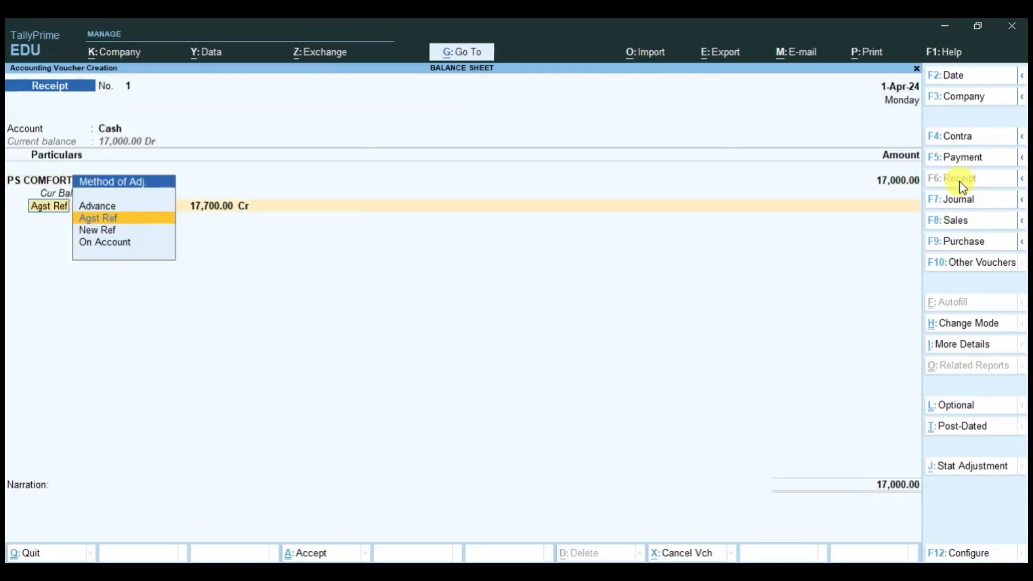
key("Return")
key("Return")
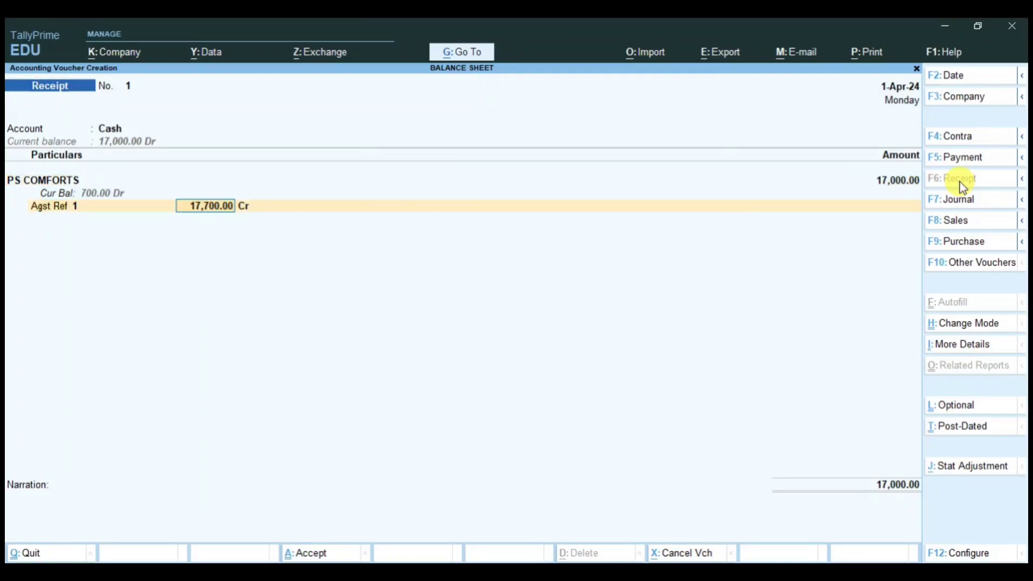
type("17000")
key("Return")
key("Return")
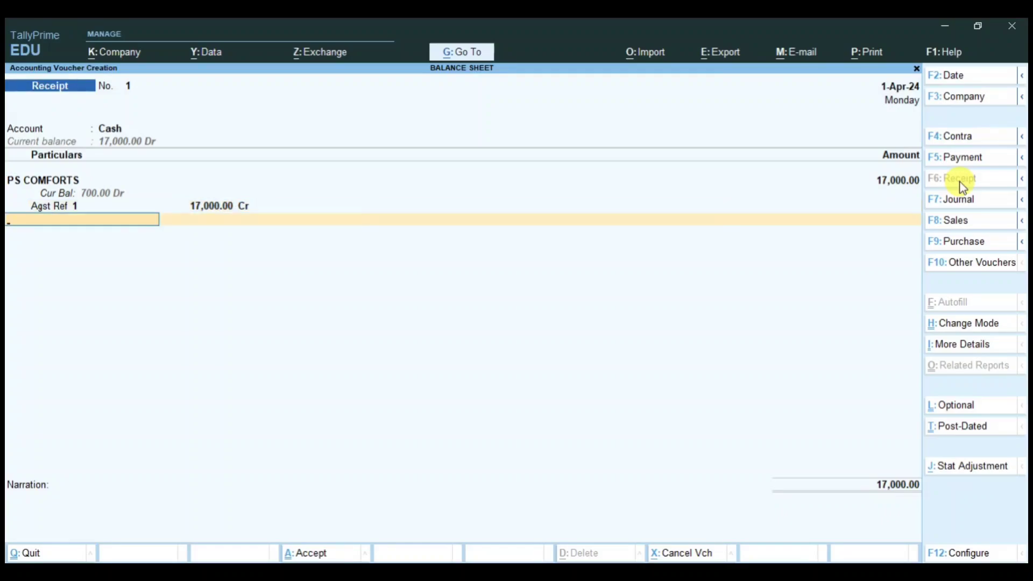
key("Return")
key("Return")
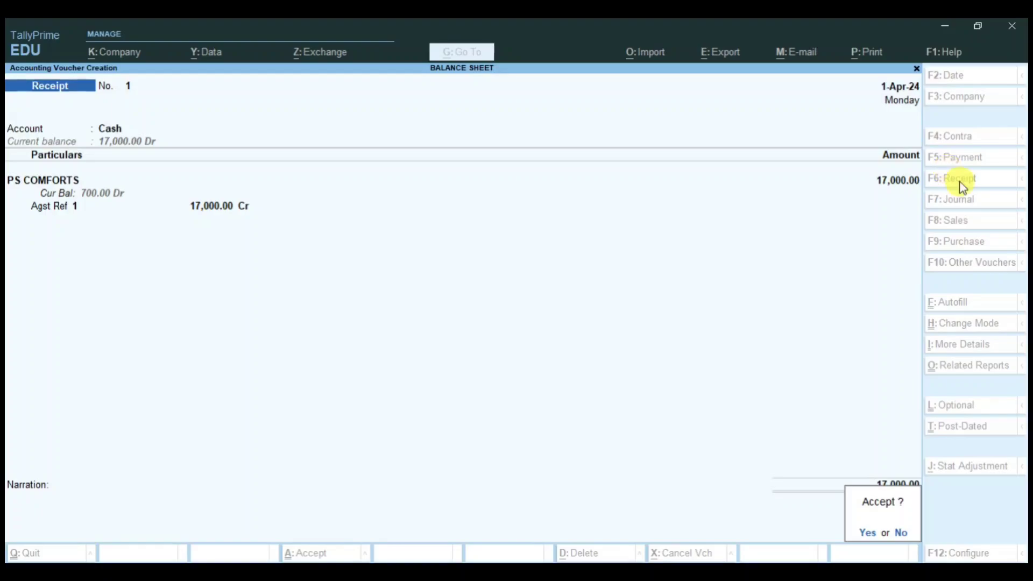
key("Return")
Step: In a journal, create a DISCOUNT GIVEN ledger under Indirect Expenses and debit it 700
left_click(969, 204)
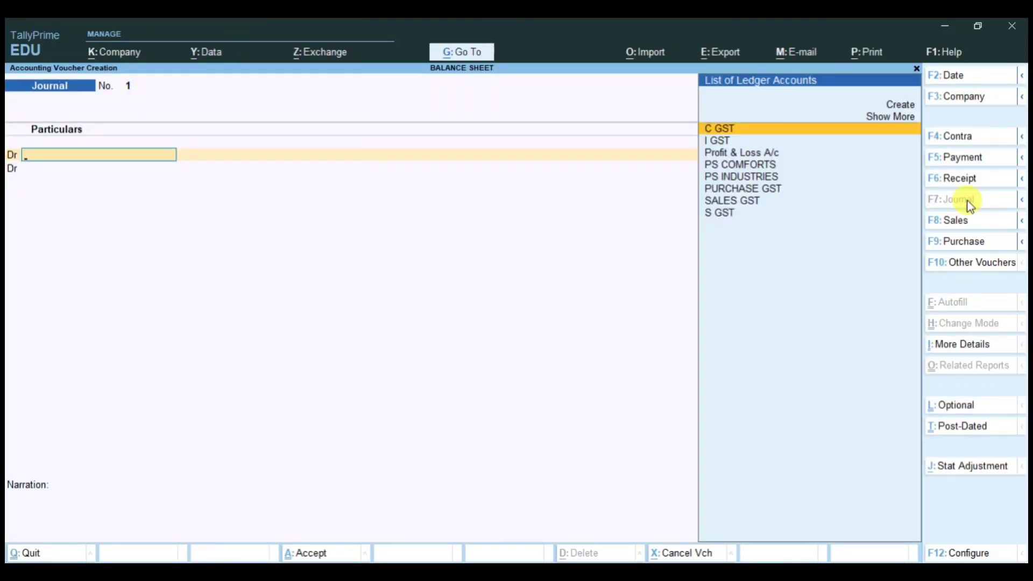
key("ctrl")
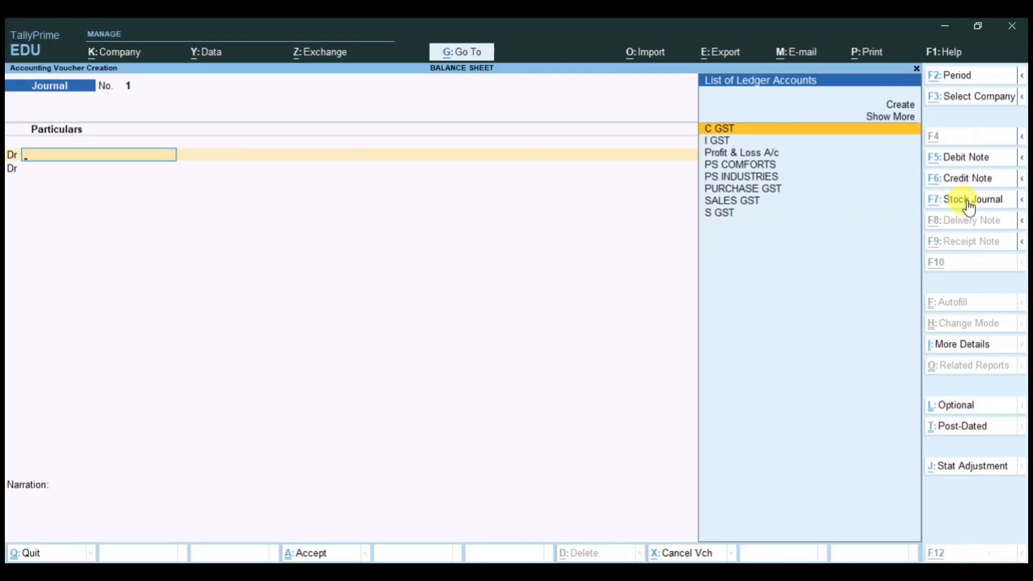
key("alt+c")
type("D")
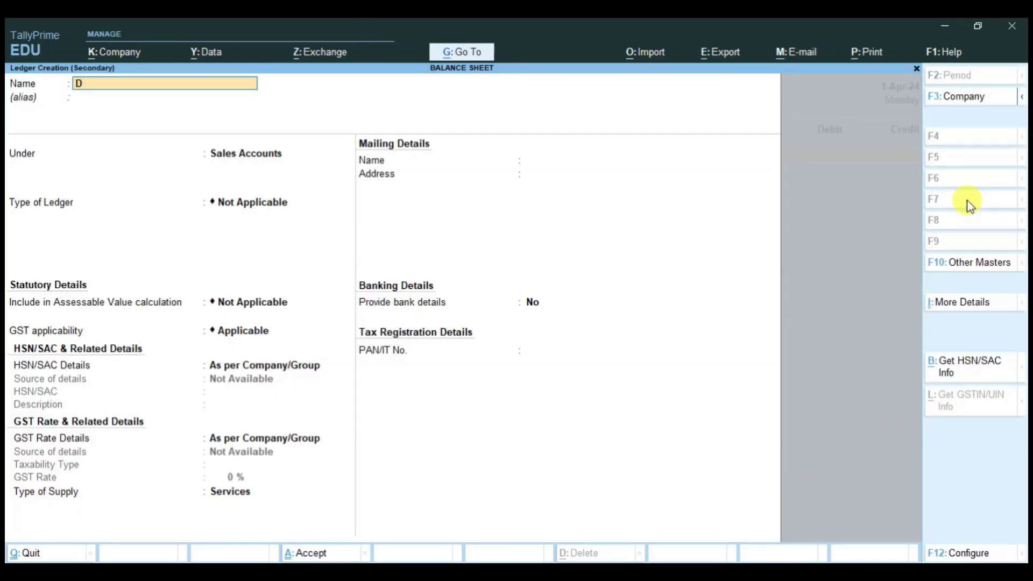
type("ISCOUNT GIVEN")
key("Return")
type("IND")
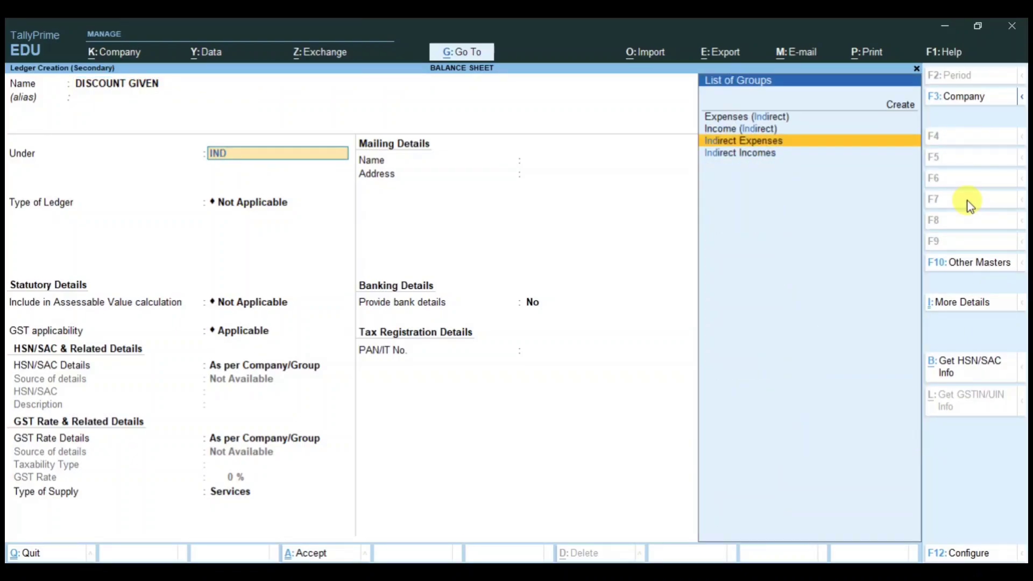
key("Return")
key("Return")
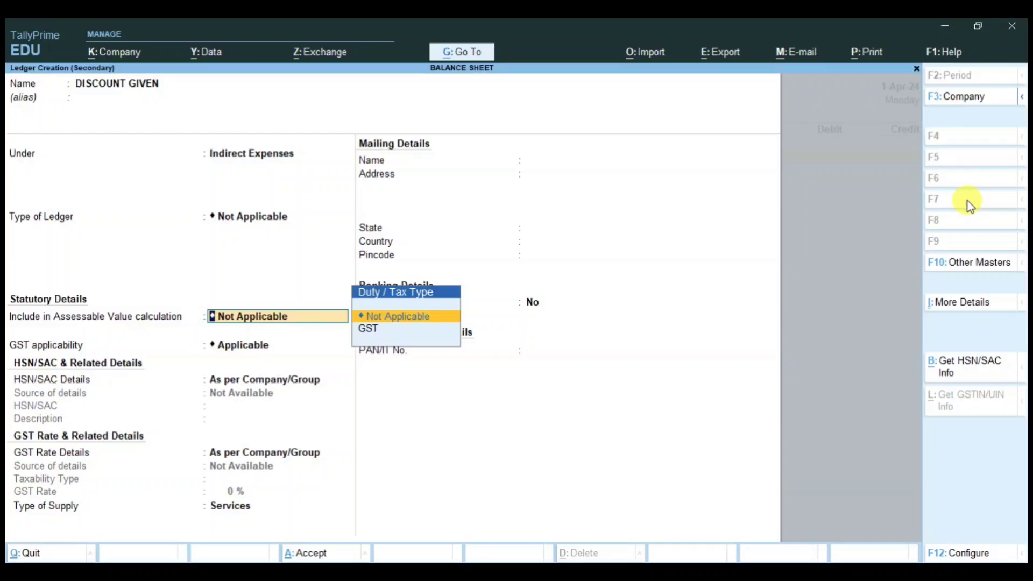
key("Return")
type("N")
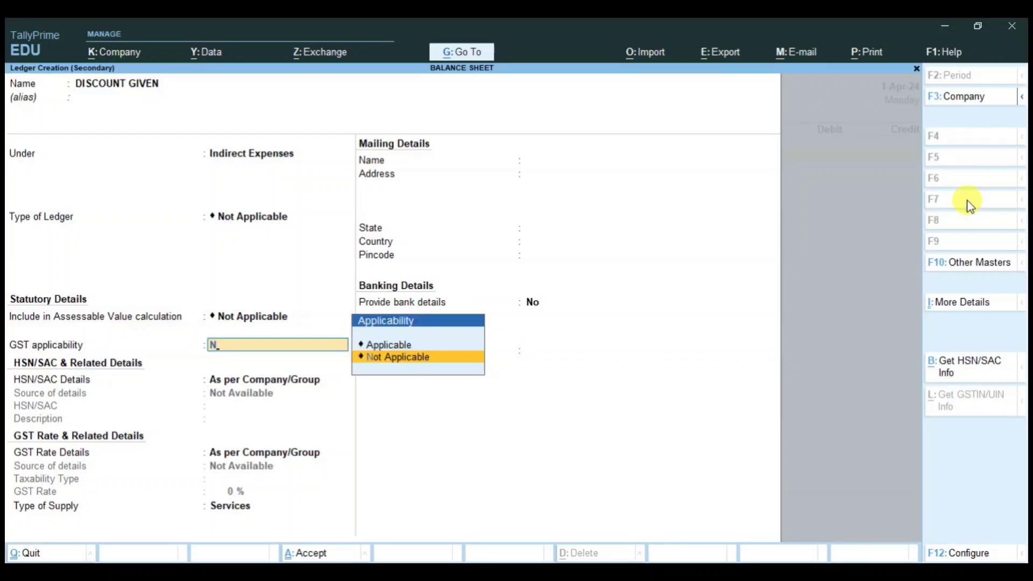
key("Return")
key("Return")
key("Return")
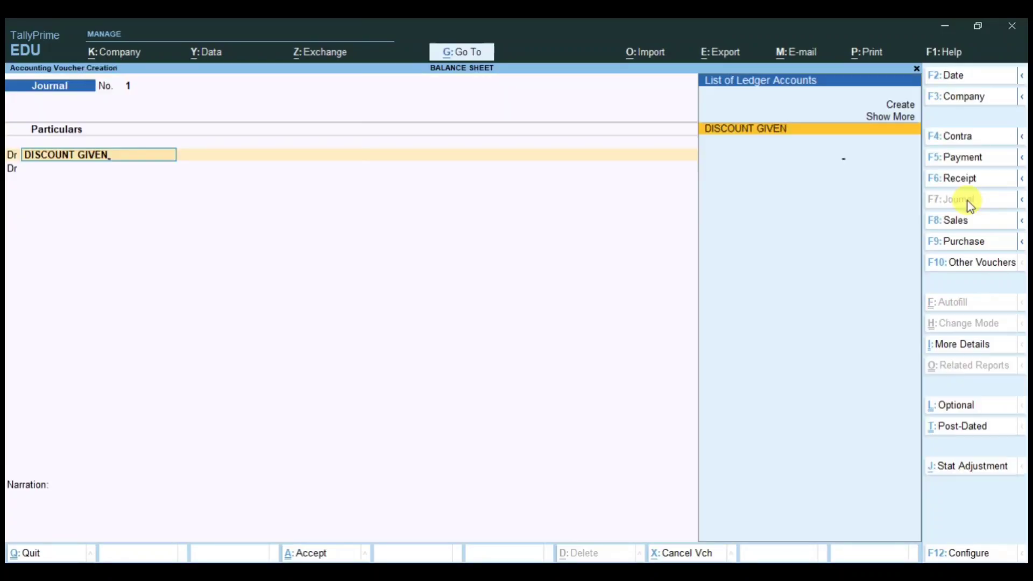
key("Return")
type("700")
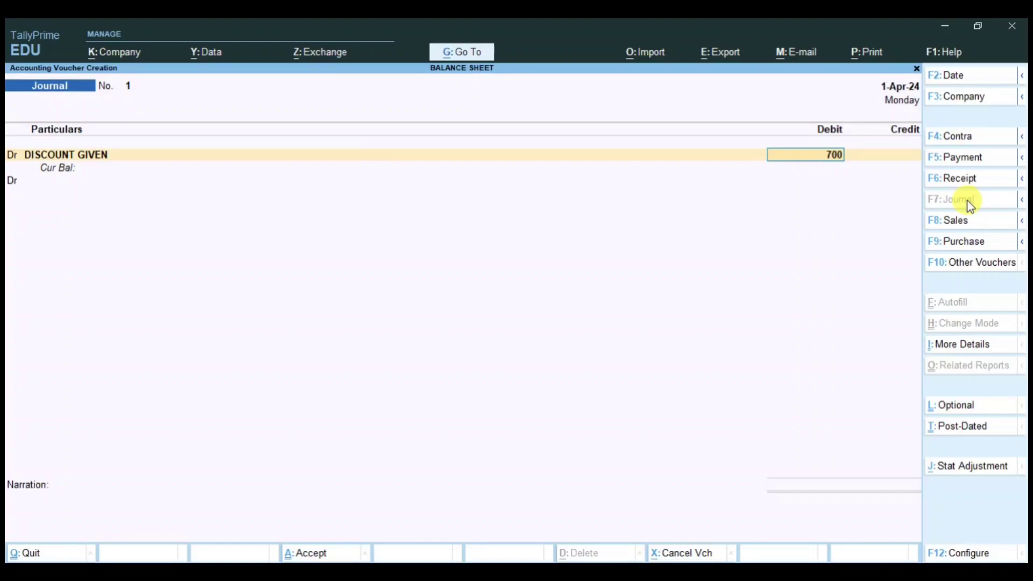
key("Return")
Step: Credit PS COMFORTS 700.00 against its pending bill and save the journal
key("c")
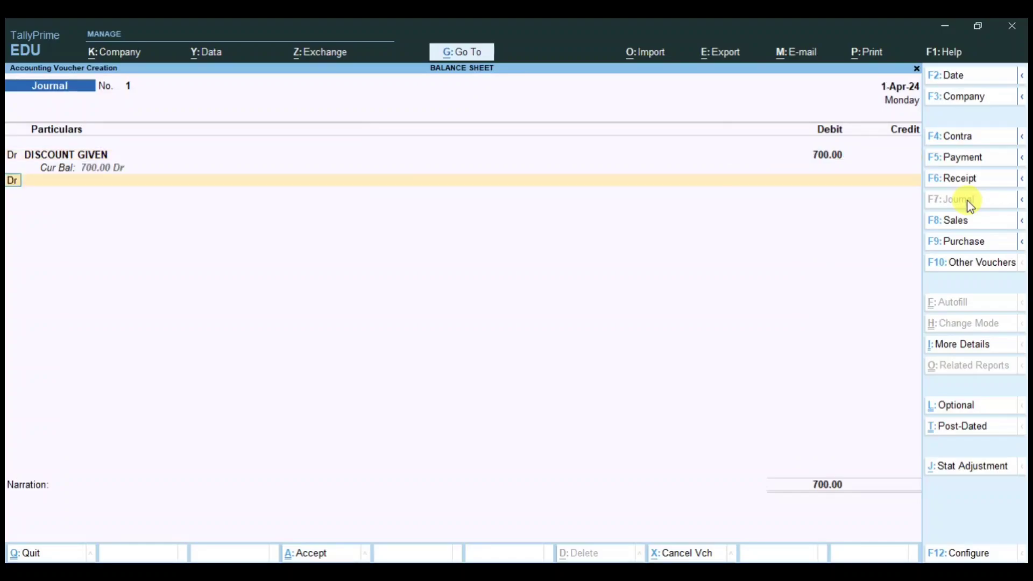
key("Return")
type("PSC")
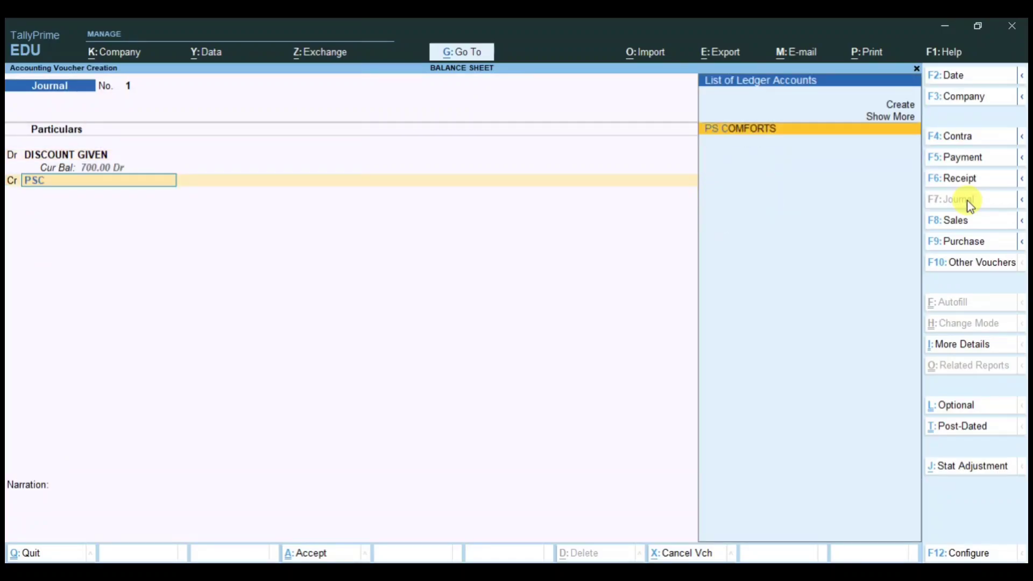
key("Return")
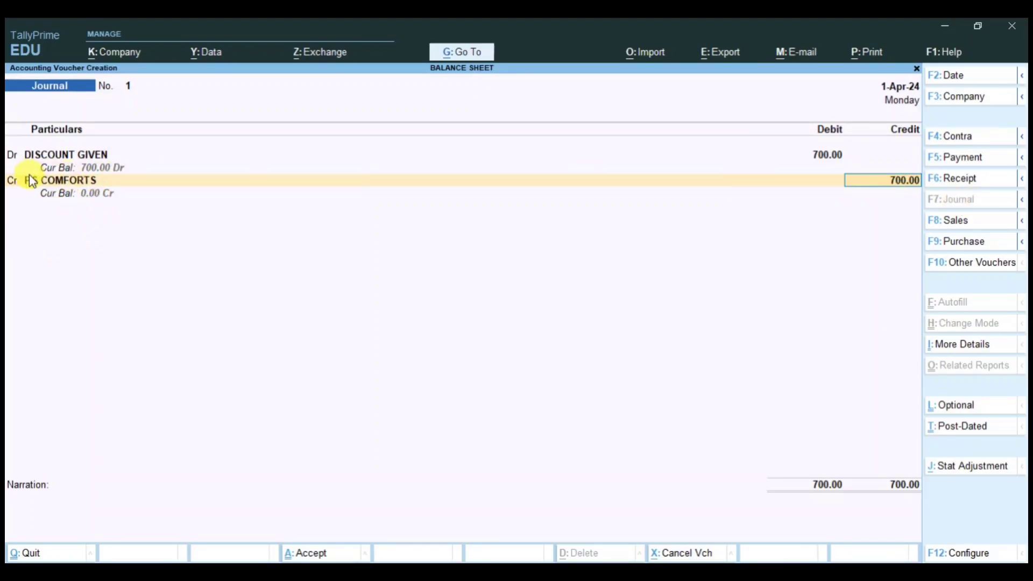
key("Return")
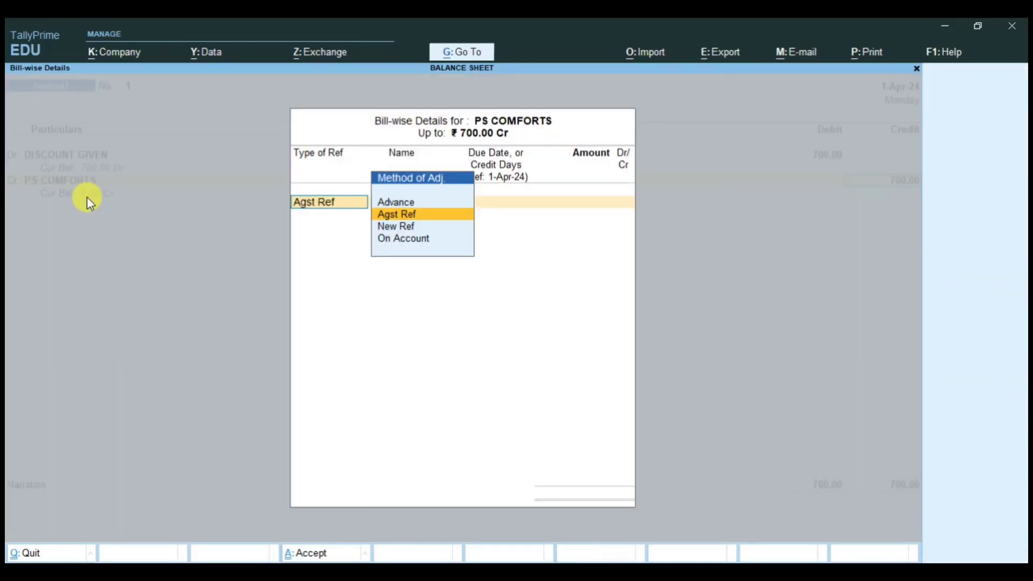
key("Return")
key("Return")
key("Return")
key("Return")
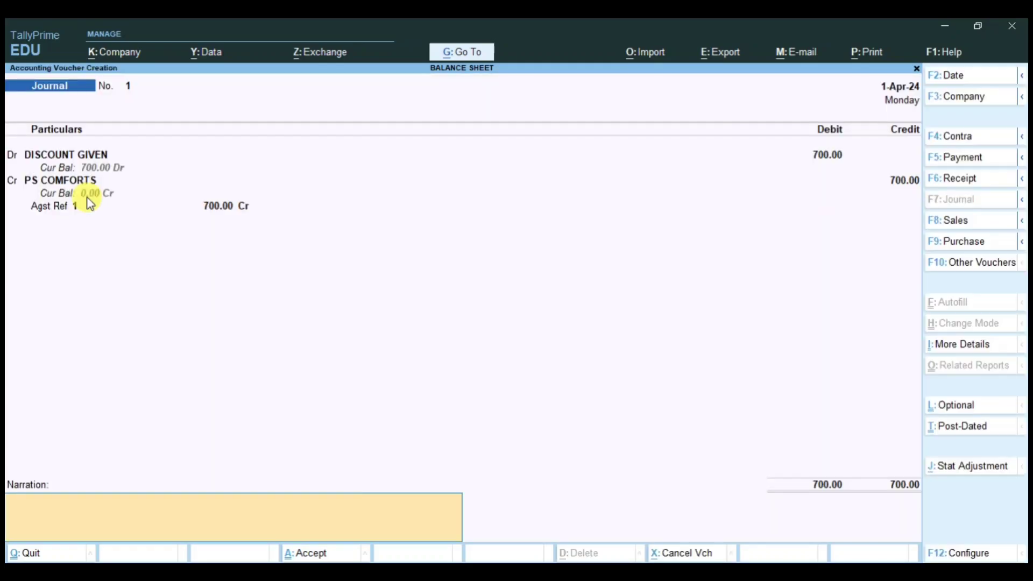
key("Return")
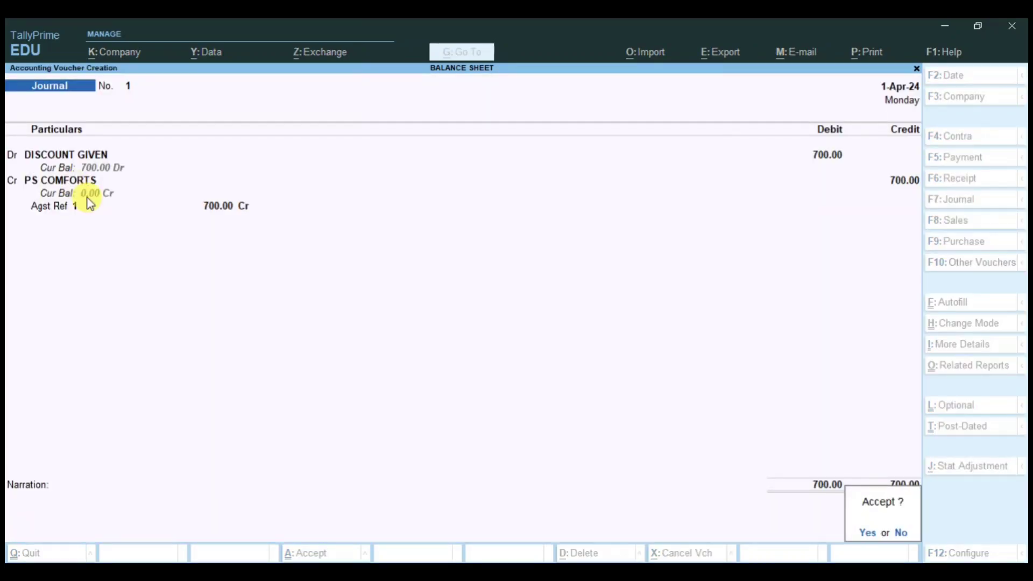
key("Return")
key("Escape")
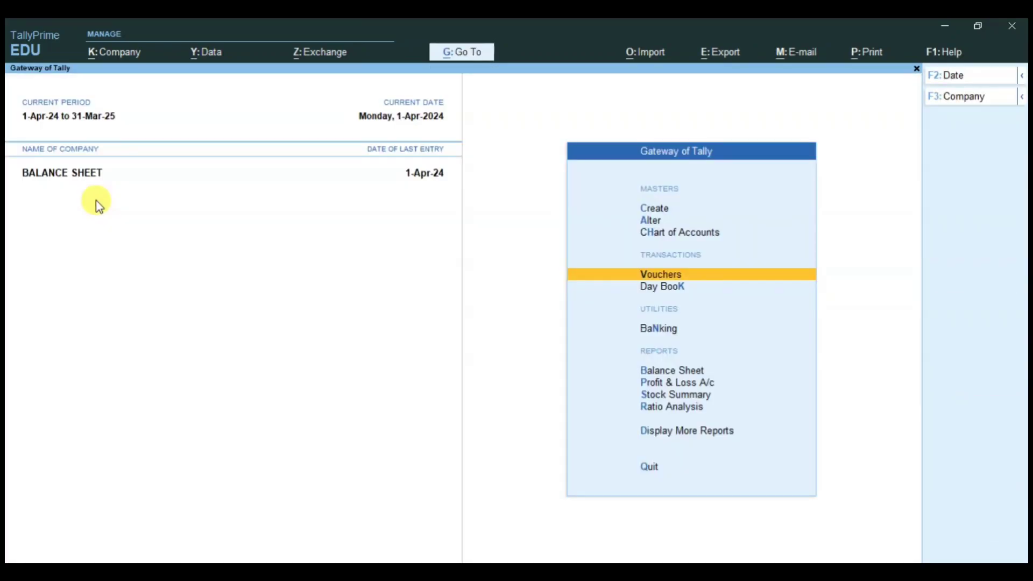
key("Down")
key("Down")
key("Down")
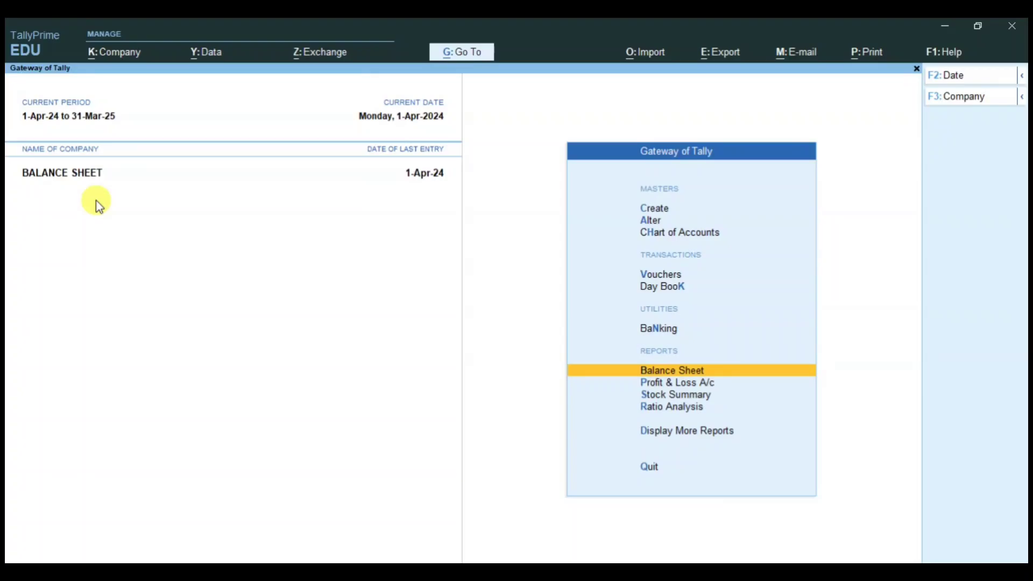
key("Return")
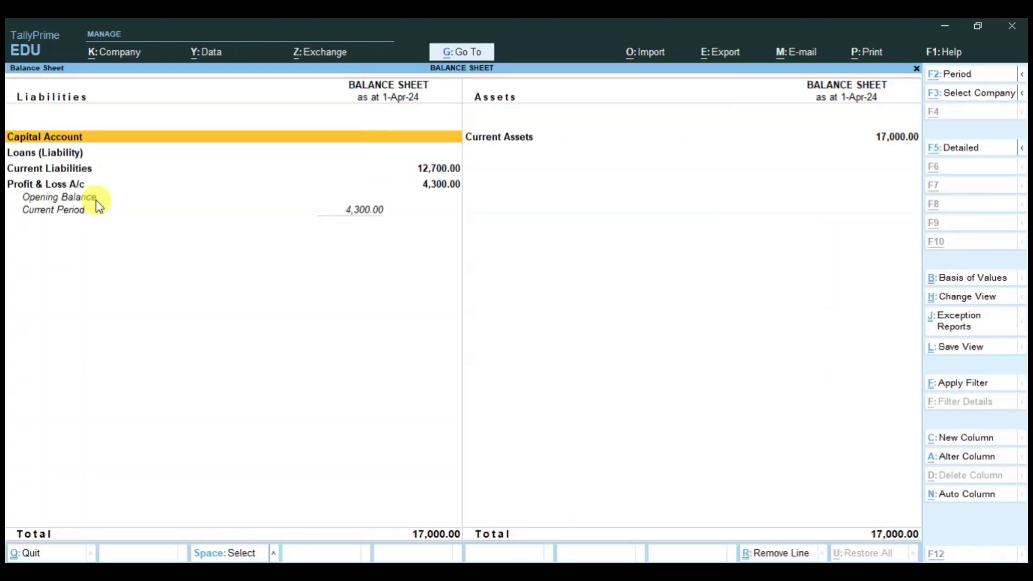
key("alt+F5")
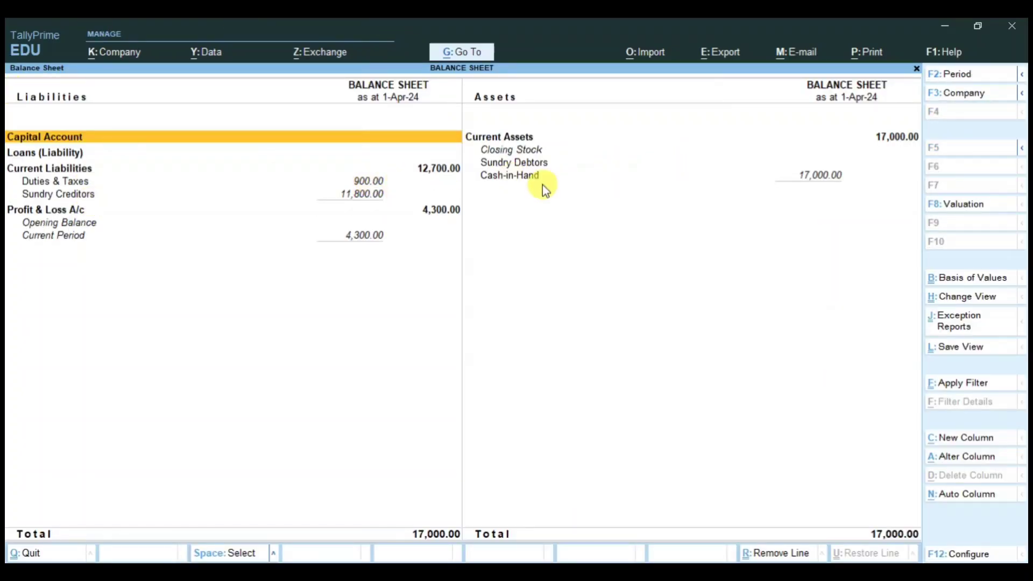
left_click(525, 162)
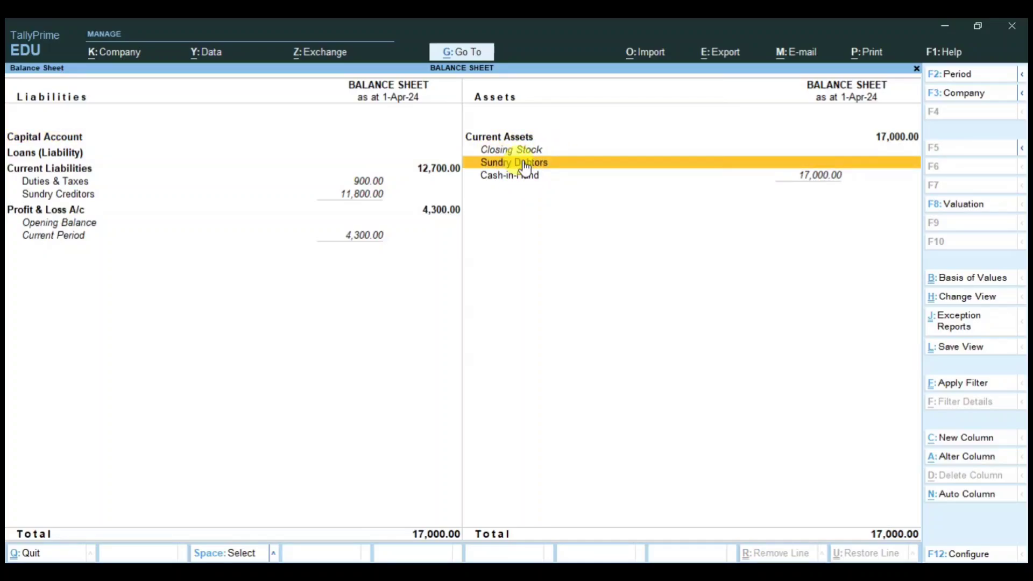
left_click(531, 176)
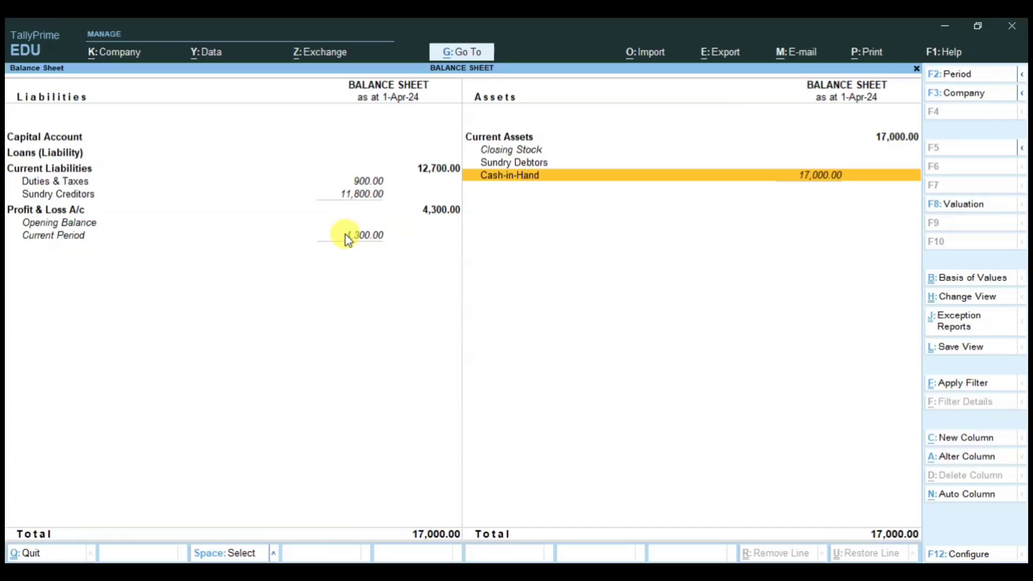
key("Escape")
key("Down")
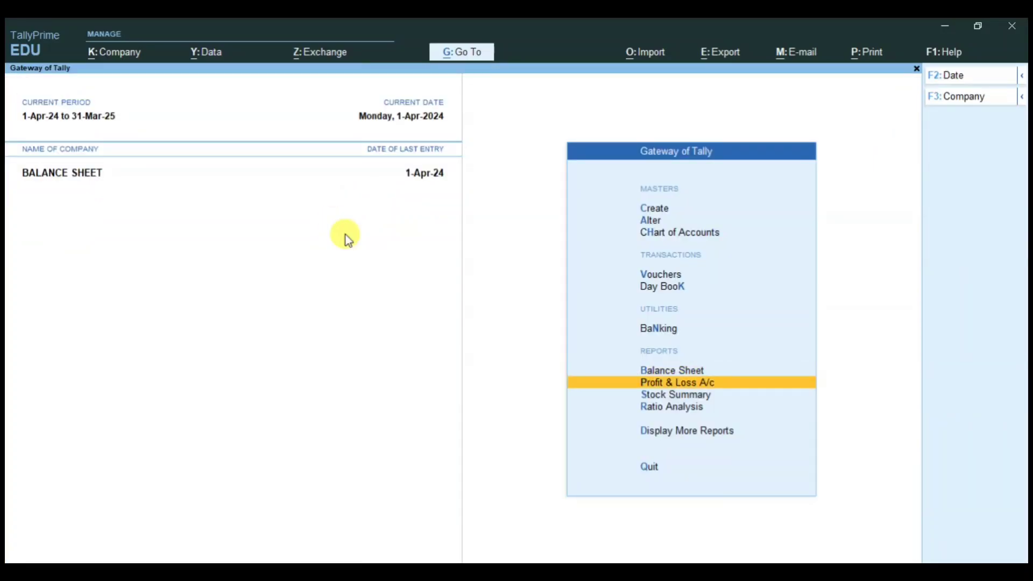
key("Return")
key("alt+F5")
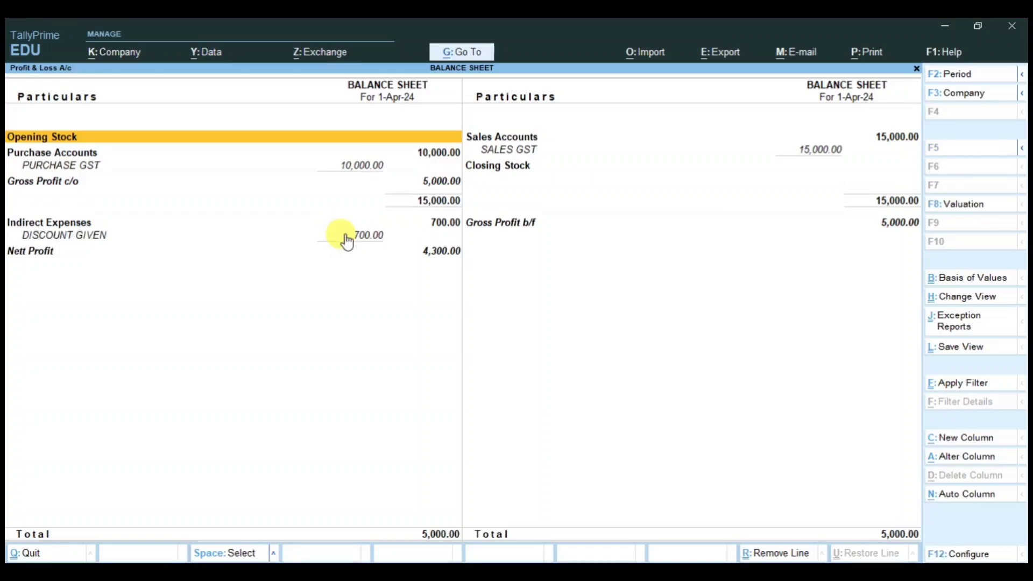
left_click(361, 171)
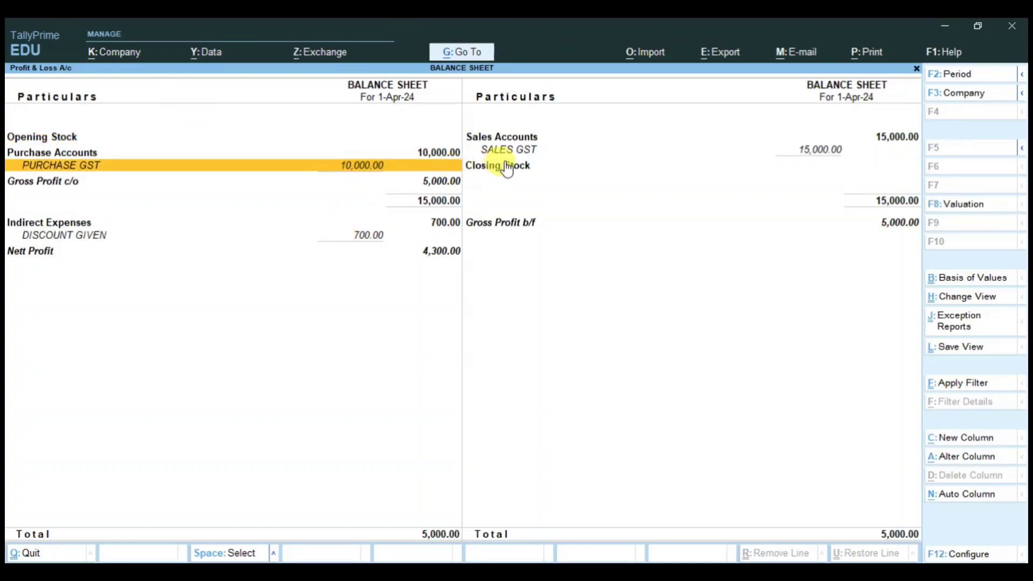
left_click(534, 152)
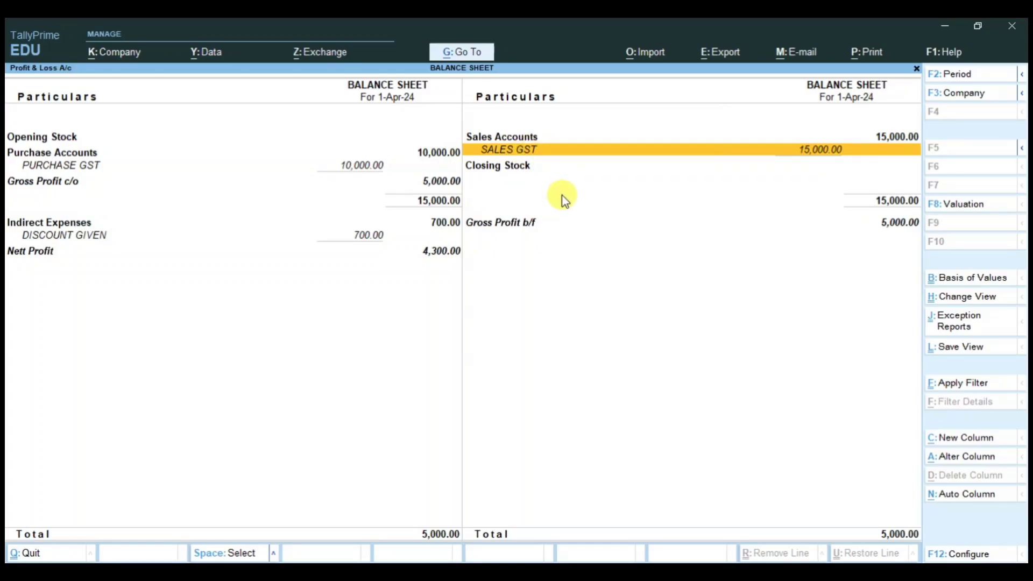
left_click(509, 231)
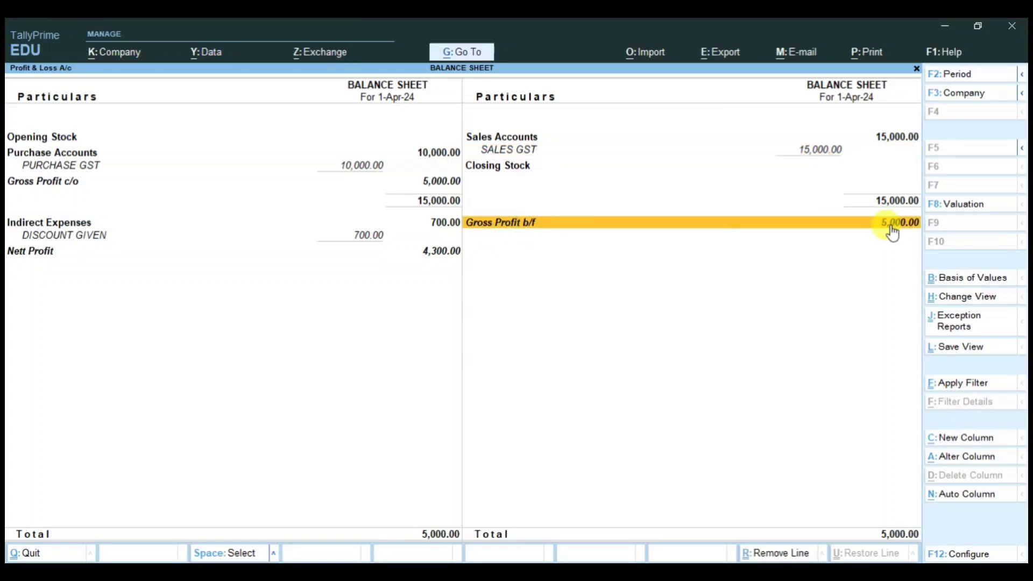
left_click(365, 237)
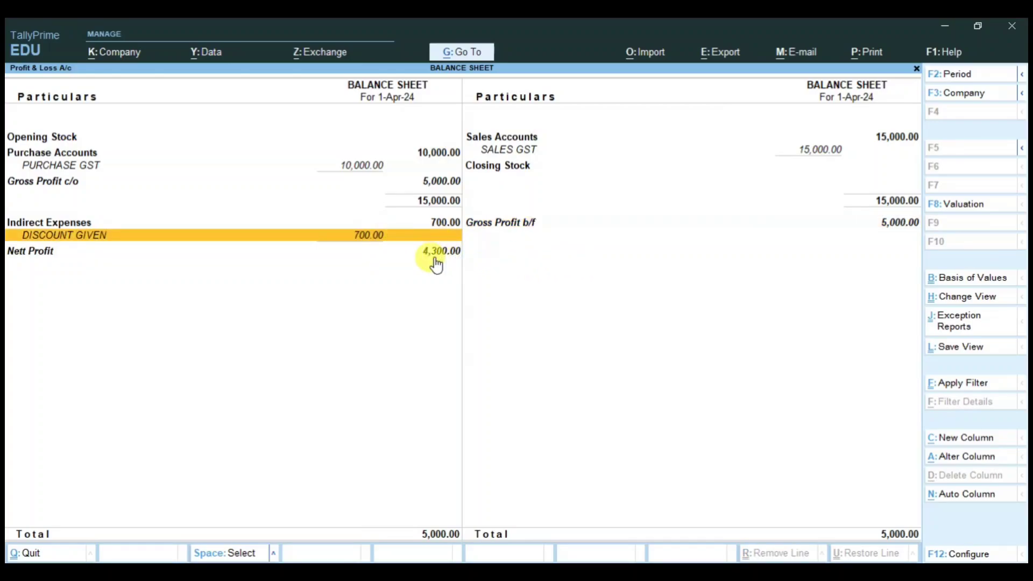
left_click(457, 252)
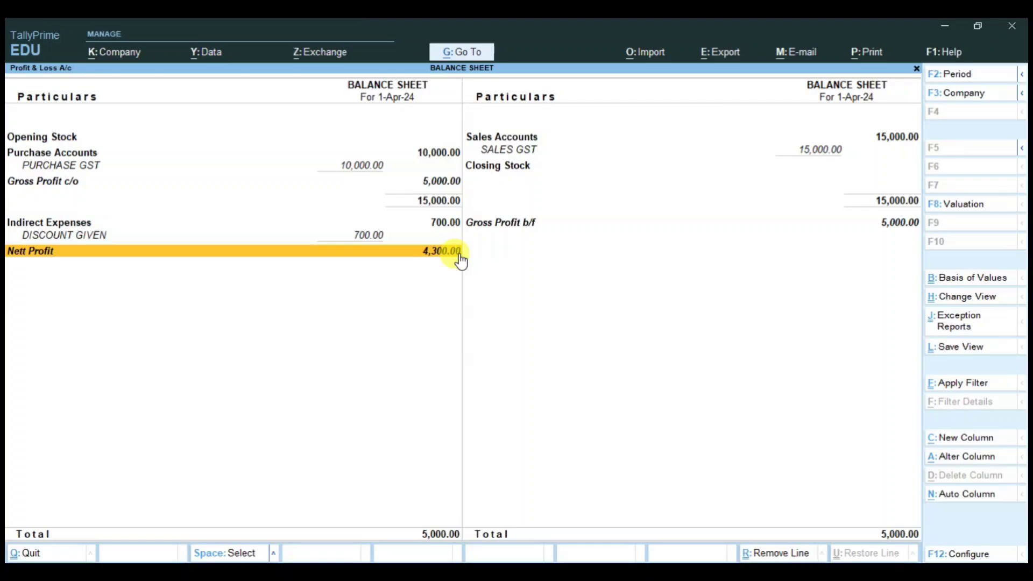
key("Escape")
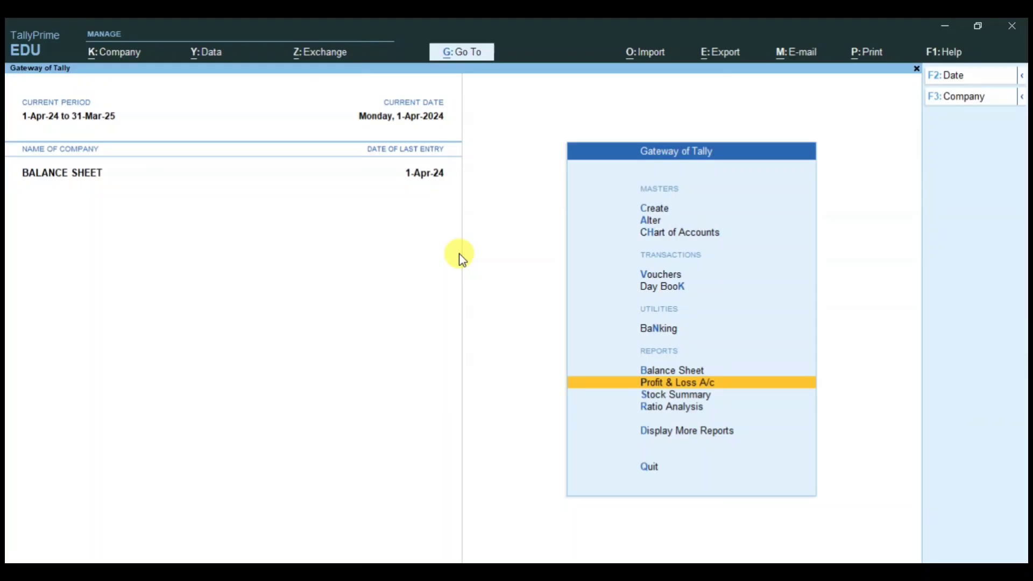
key("Up")
key("Return")
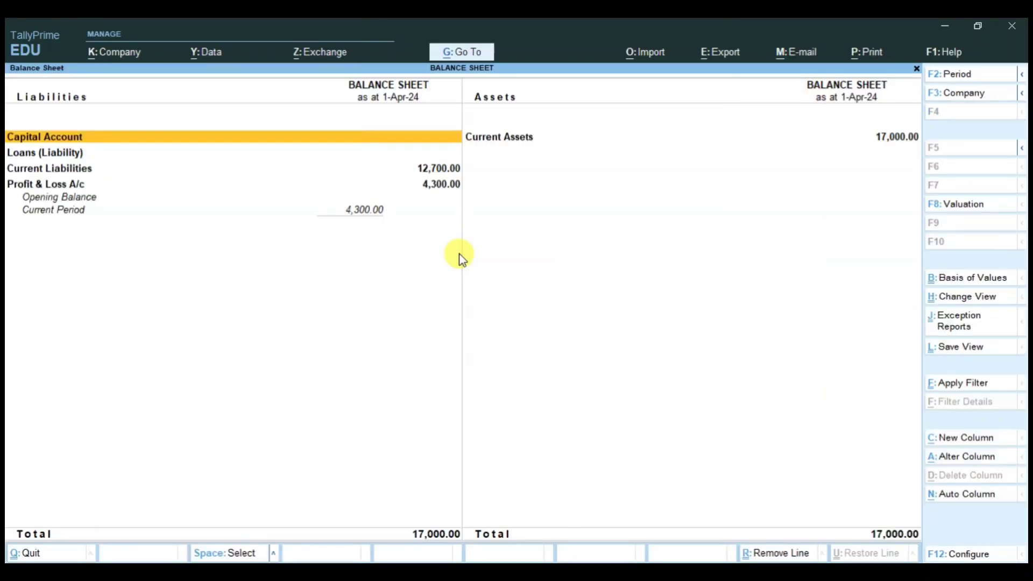
key("alt+F5")
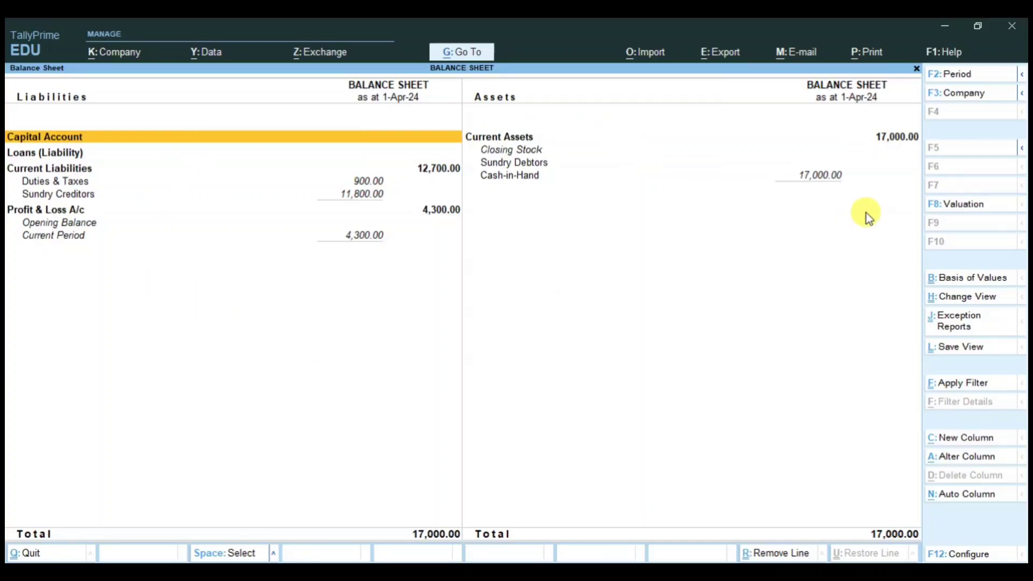
left_click(360, 200)
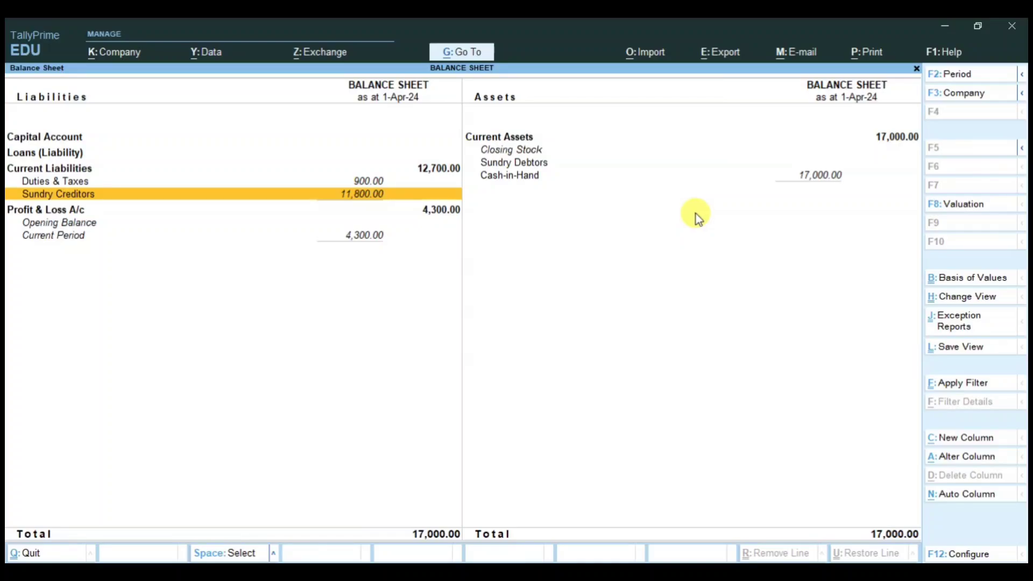
left_click(527, 178)
left_click(367, 198)
Step: Close the Balance Sheet and start a Cash payment voucher to PS INDUSTRIES
key("Escape")
key("Up")
key("Up")
key("Up")
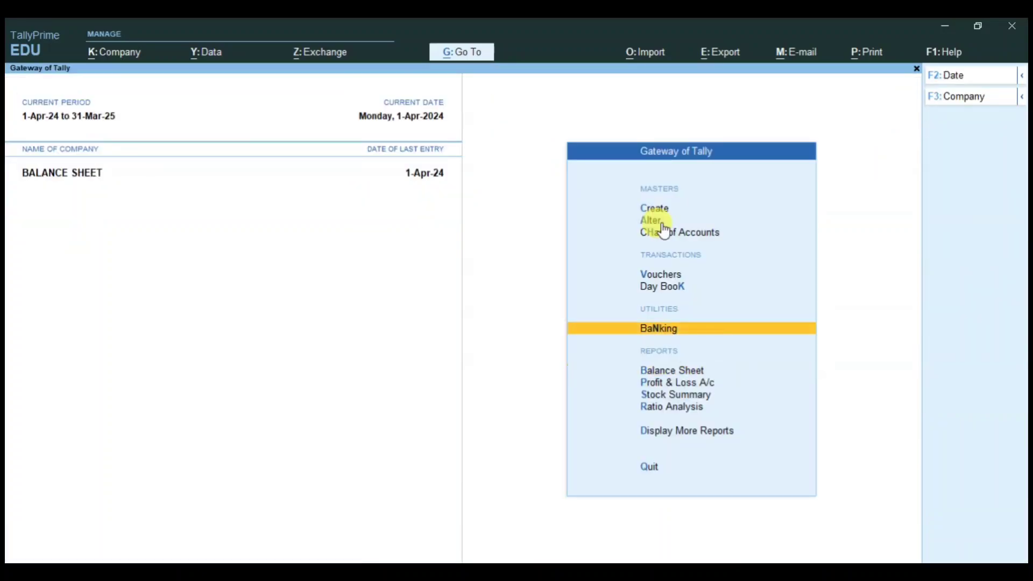
key("Return")
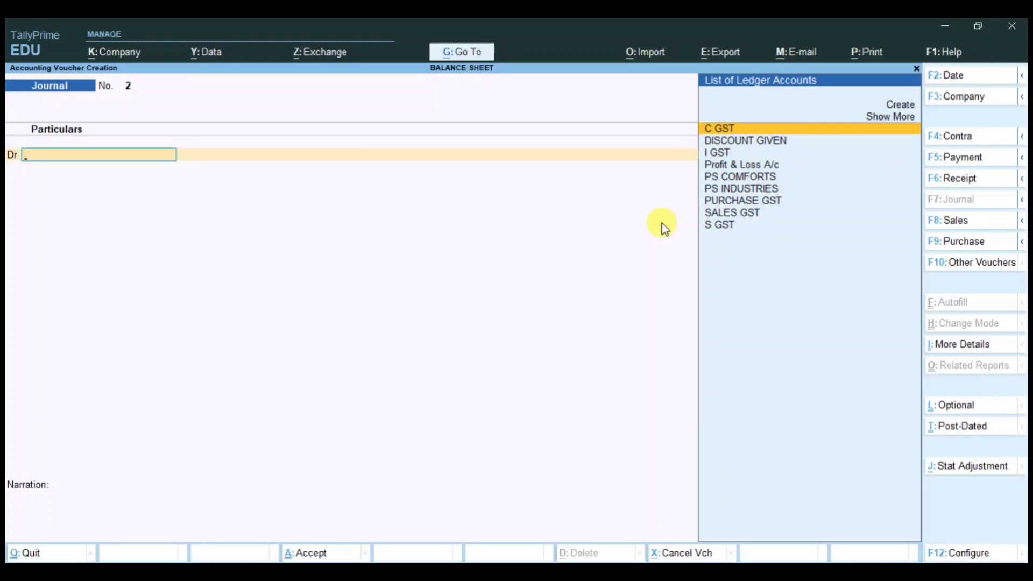
left_click(964, 161)
type("CA")
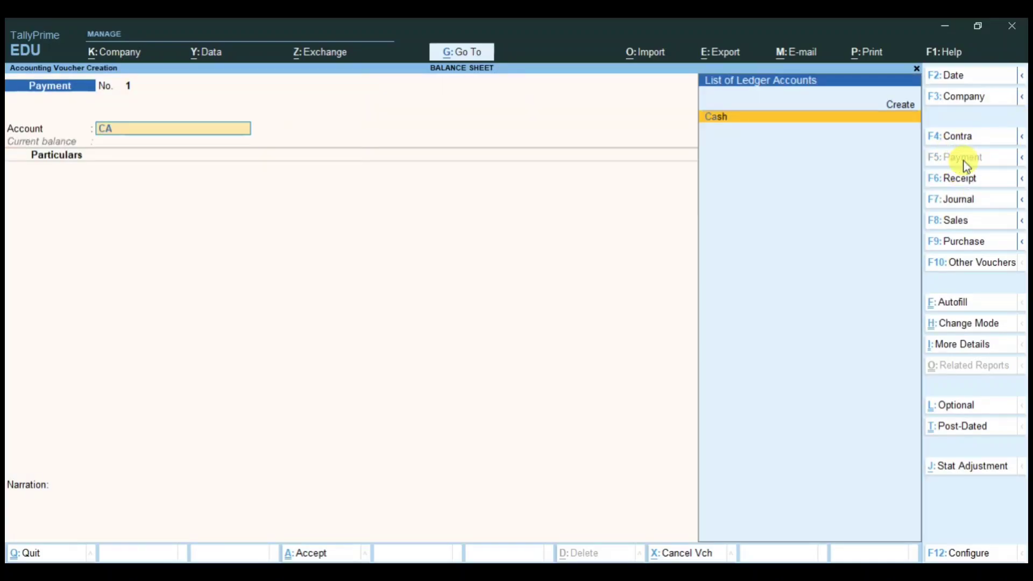
type("S")
key("Return")
type("PS IN")
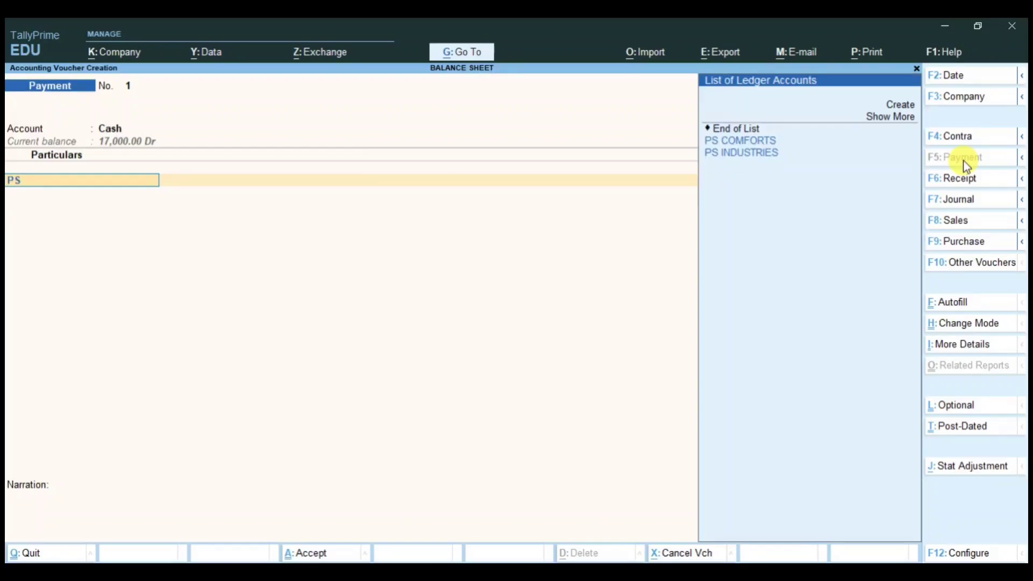
key("Return")
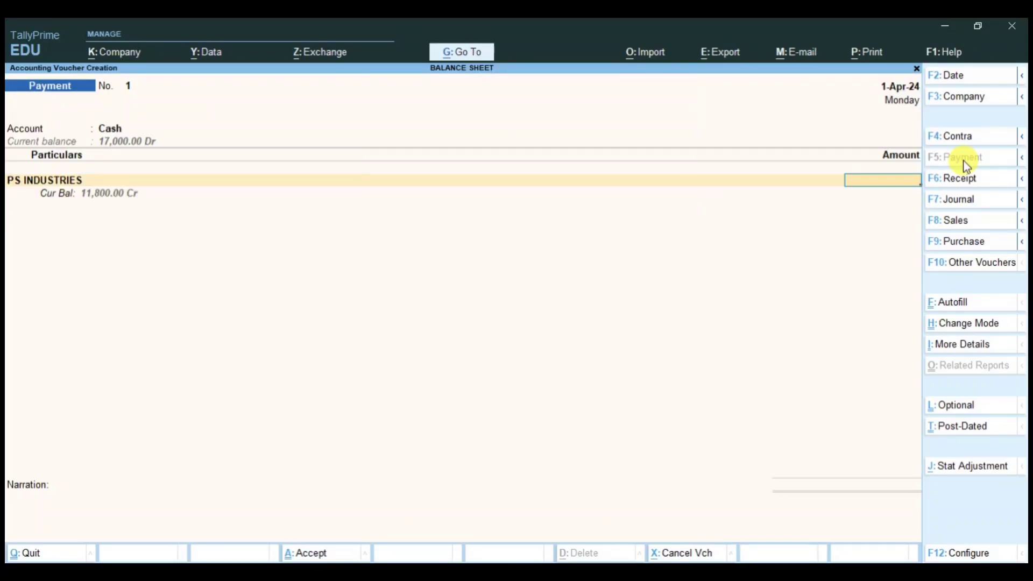
Step: Pay 11,000 against bill 80, save it, and quit back to the Gateway of Tally
type("11,")
type("000")
key("Return")
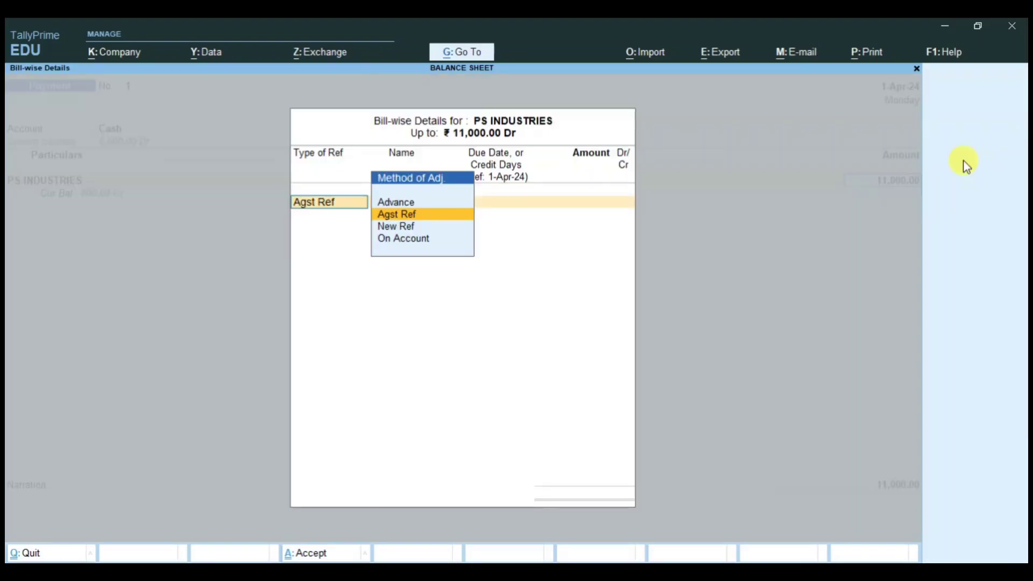
key("Return")
key("Return")
key("Return")
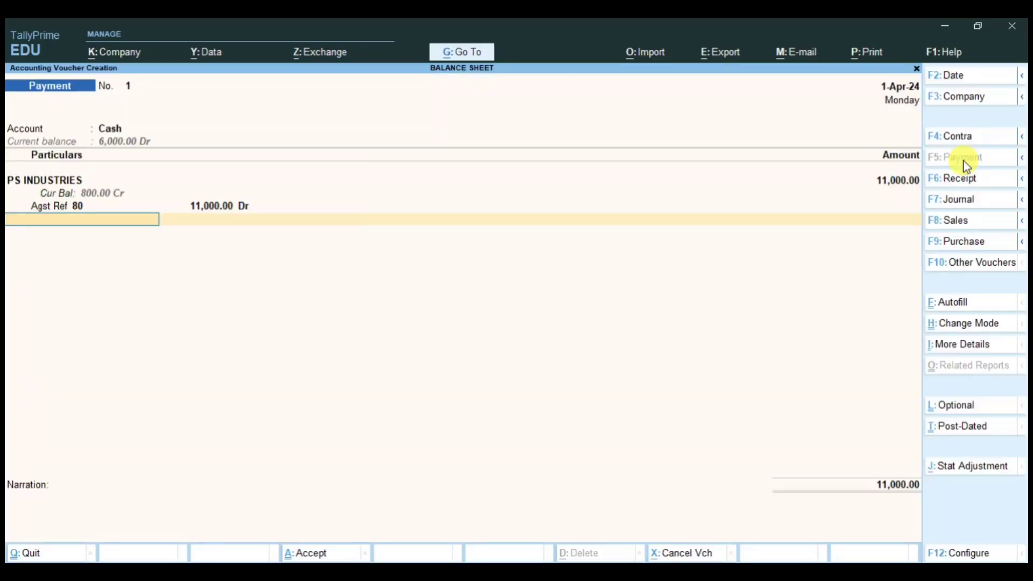
key("Return")
key("Return")
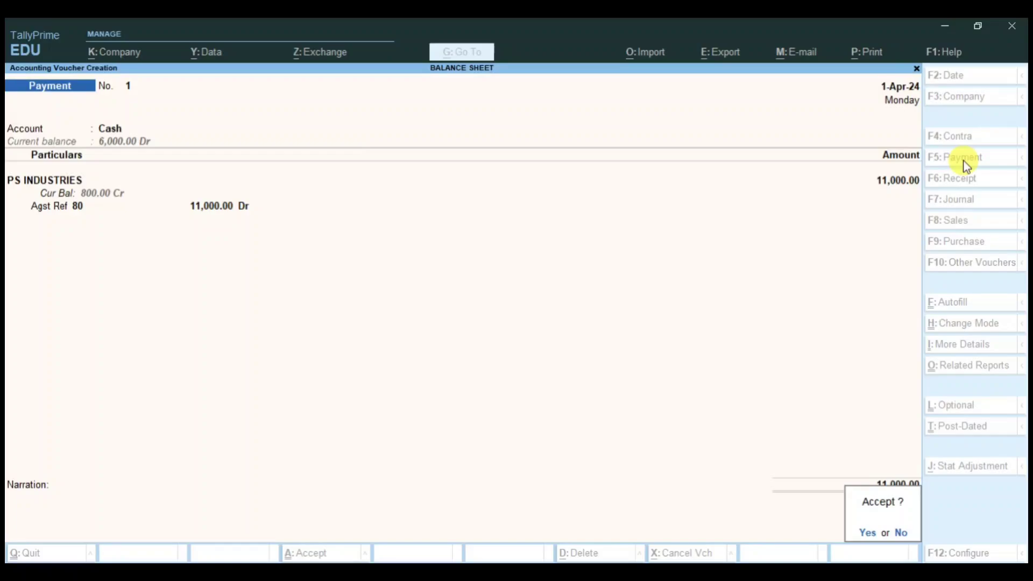
left_click(962, 160)
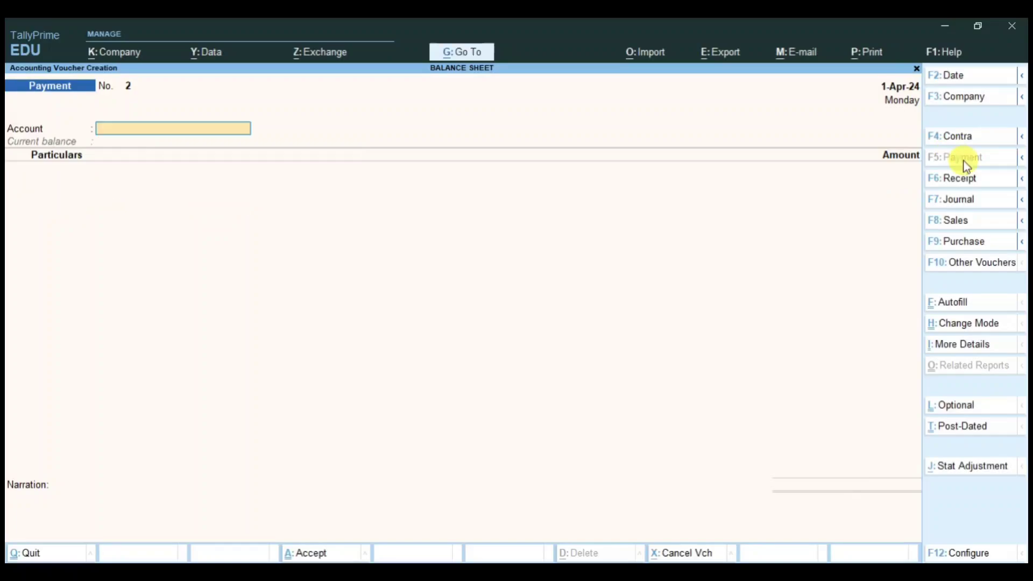
key("Escape")
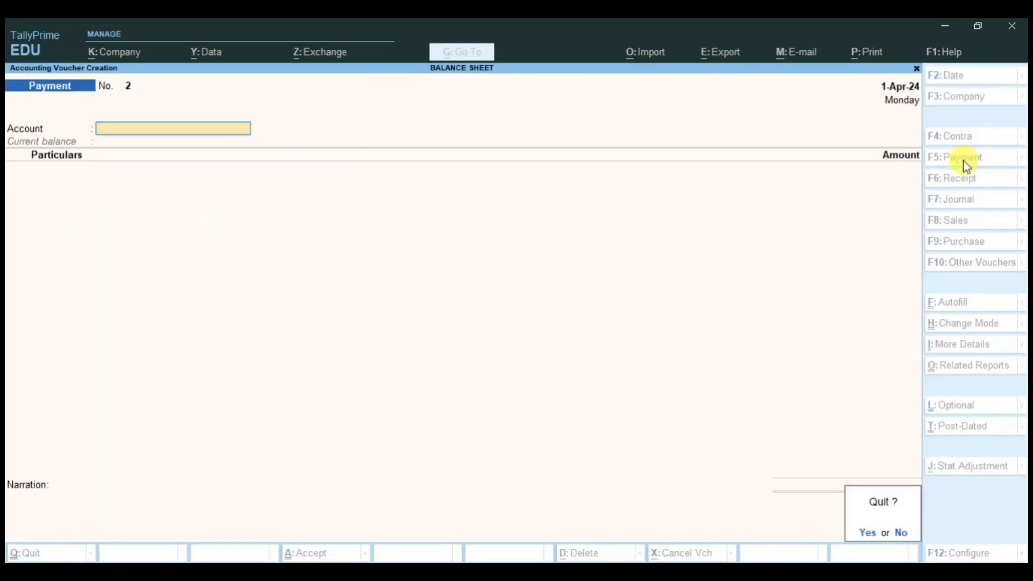
key("Return")
key("Down")
key("Down")
key("Down")
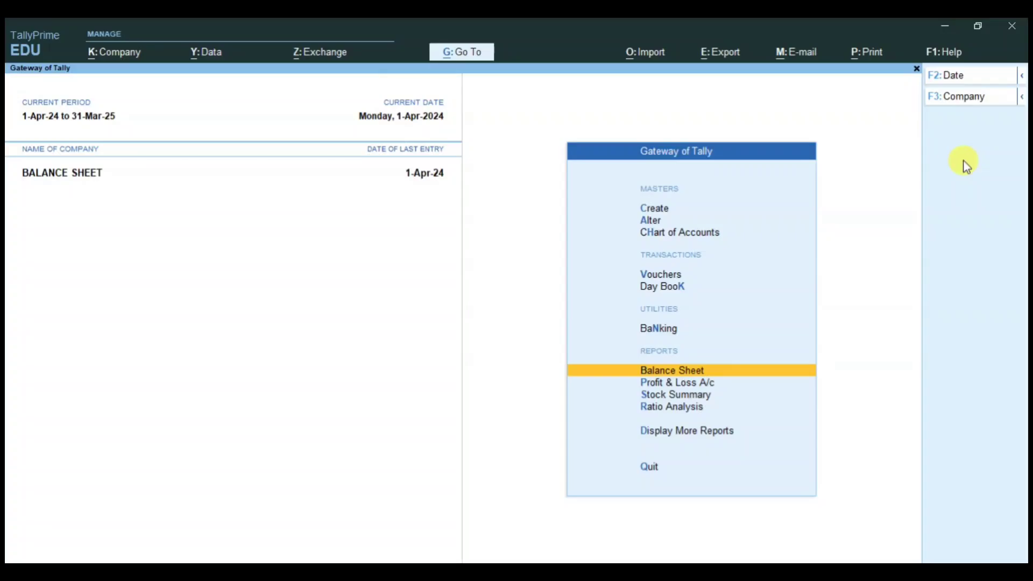
key("Return")
key("alt+F5")
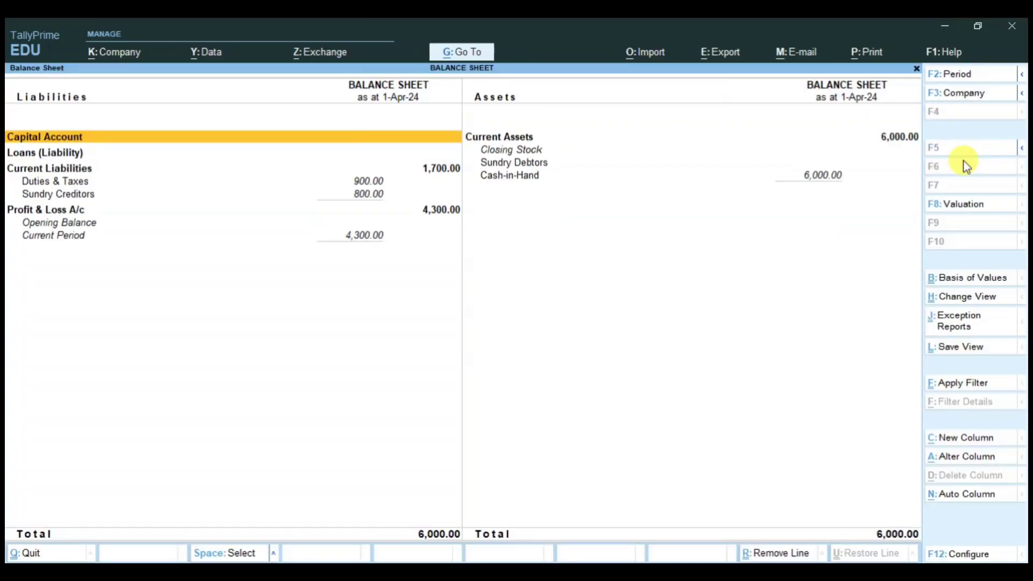
left_click(92, 196)
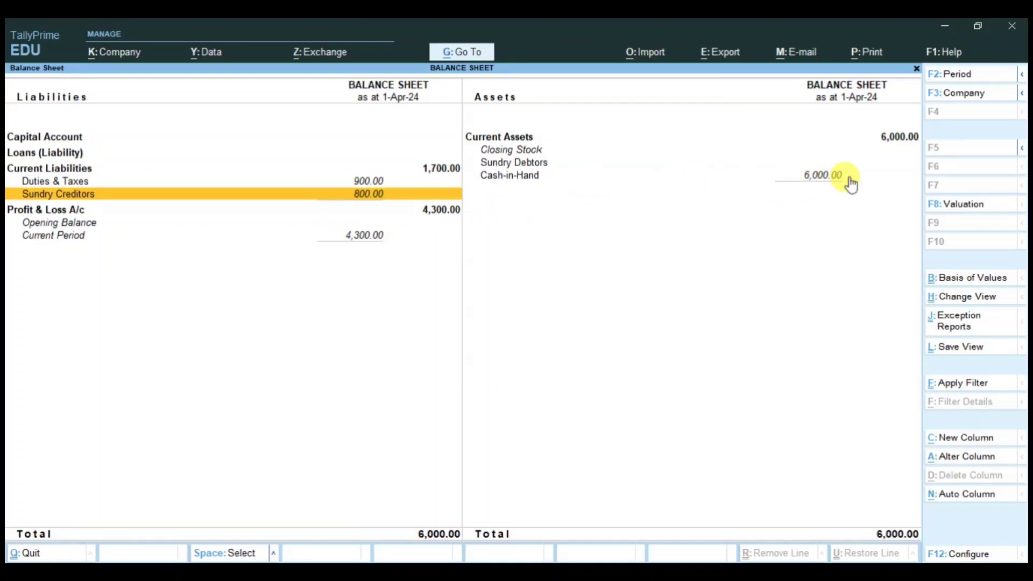
left_click(767, 181)
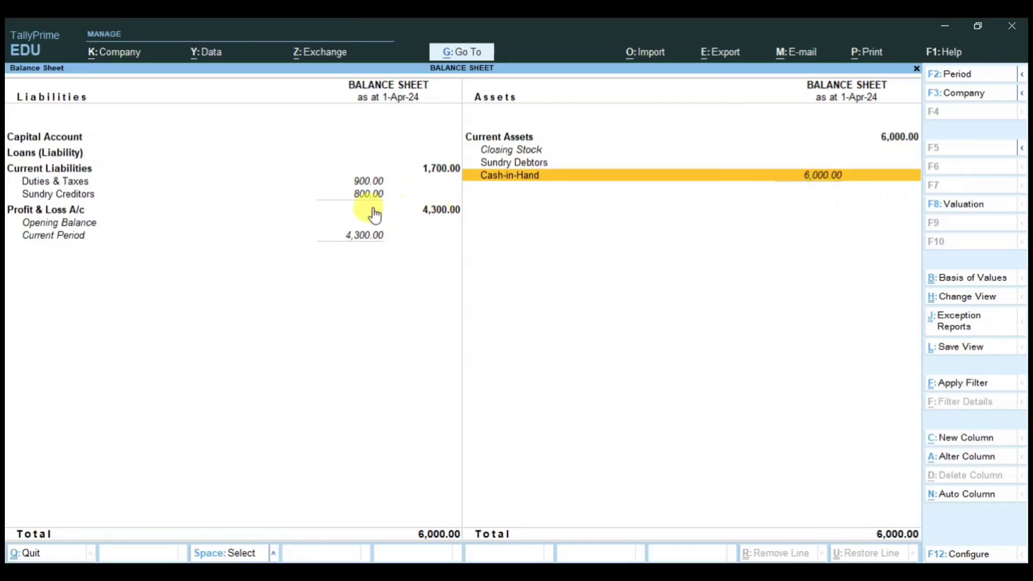
left_click(363, 195)
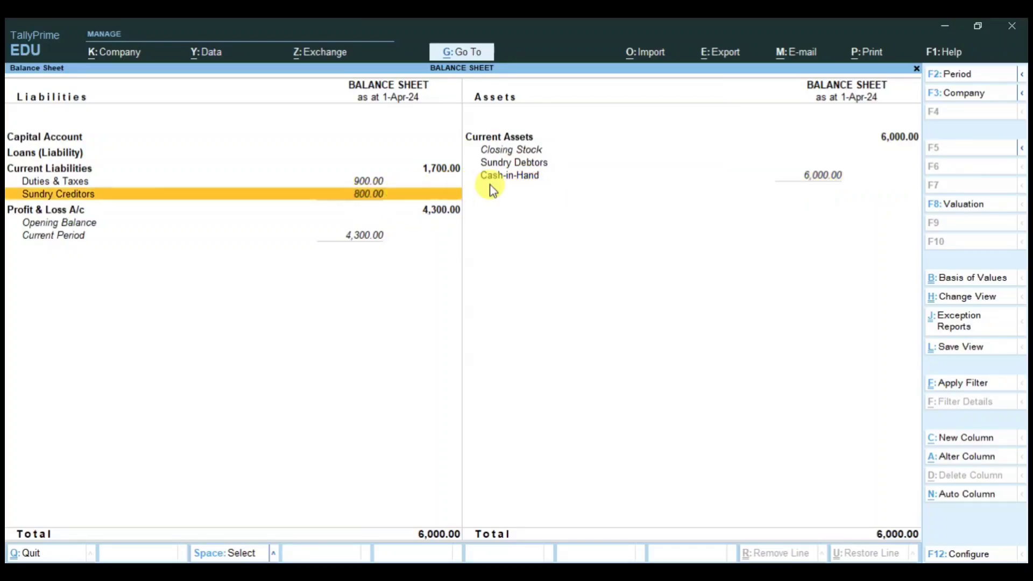
left_click(818, 177)
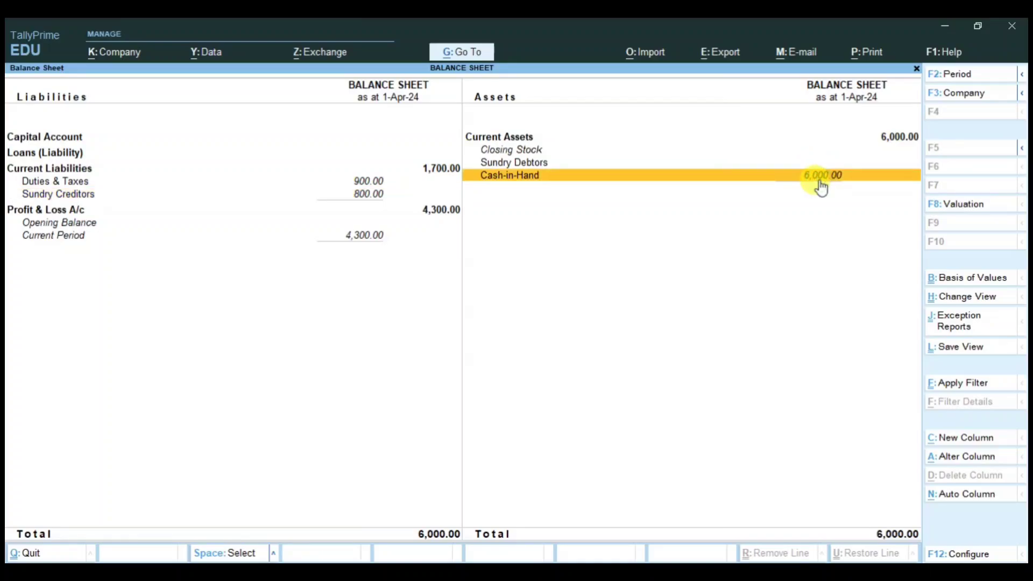
left_click(363, 195)
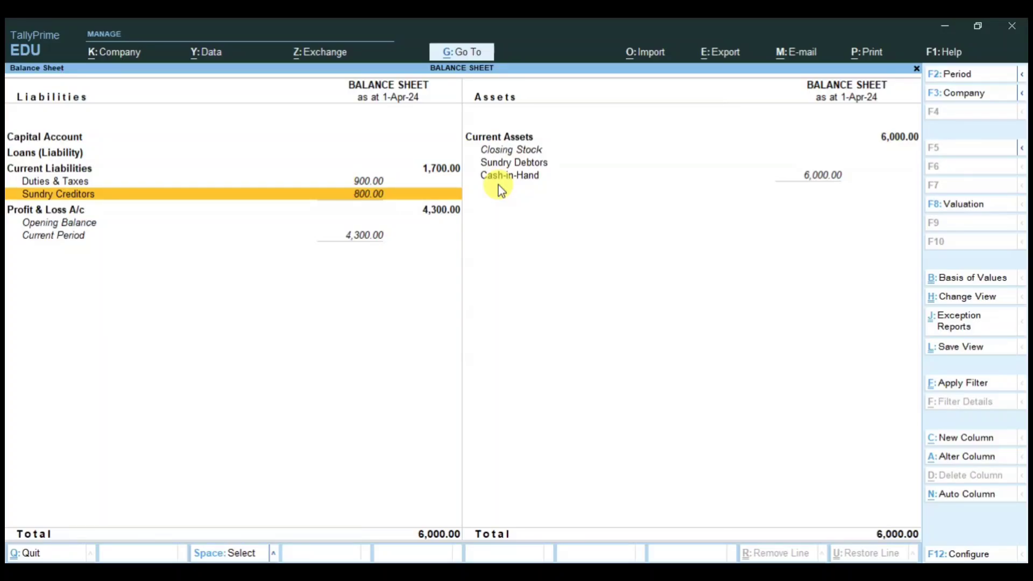
key("Escape")
Step: Start a journal debiting PS INDUSTRIES 800 against bill 80
key("Up")
key("Up")
key("Up")
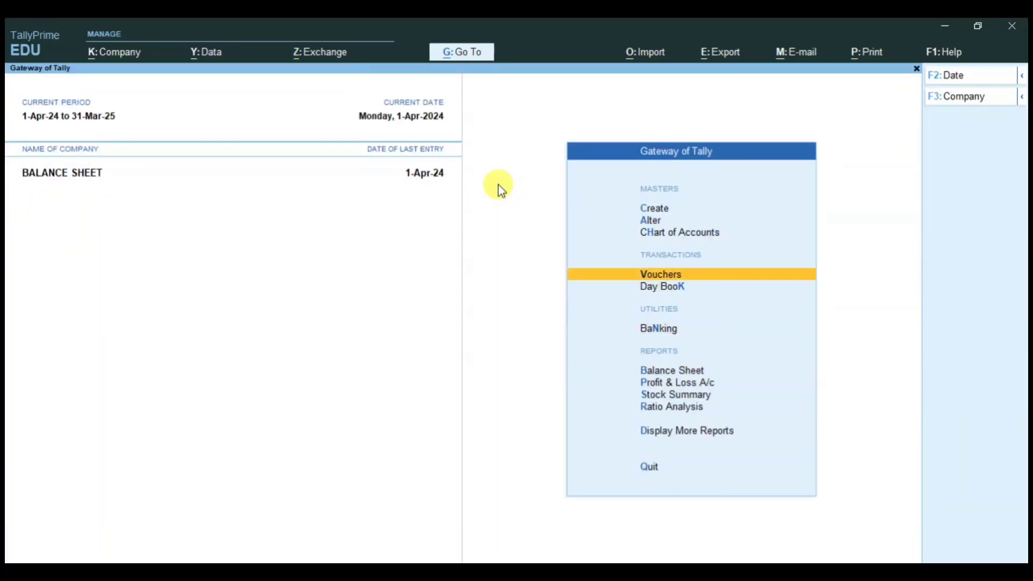
key("Return")
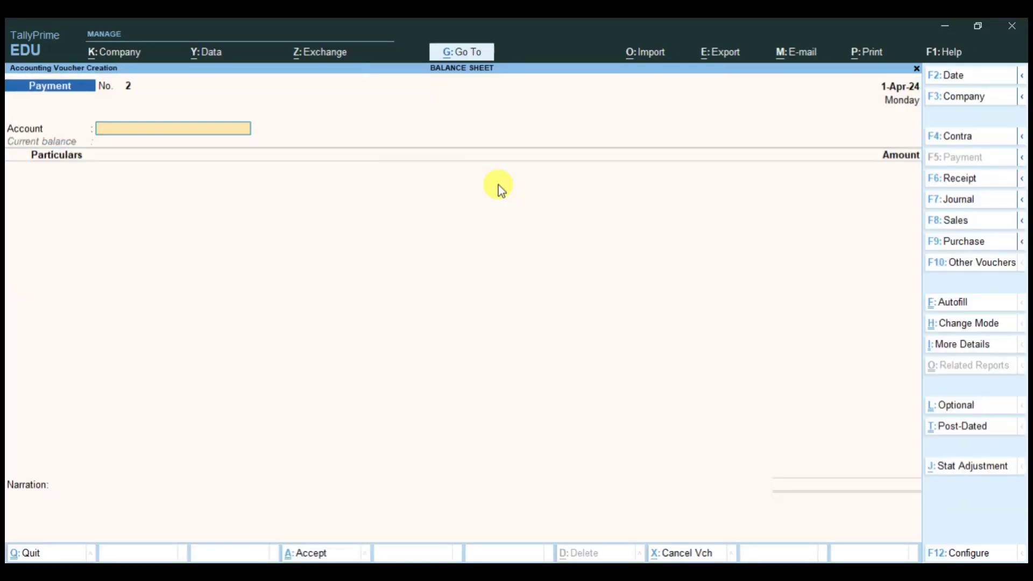
left_click(958, 202)
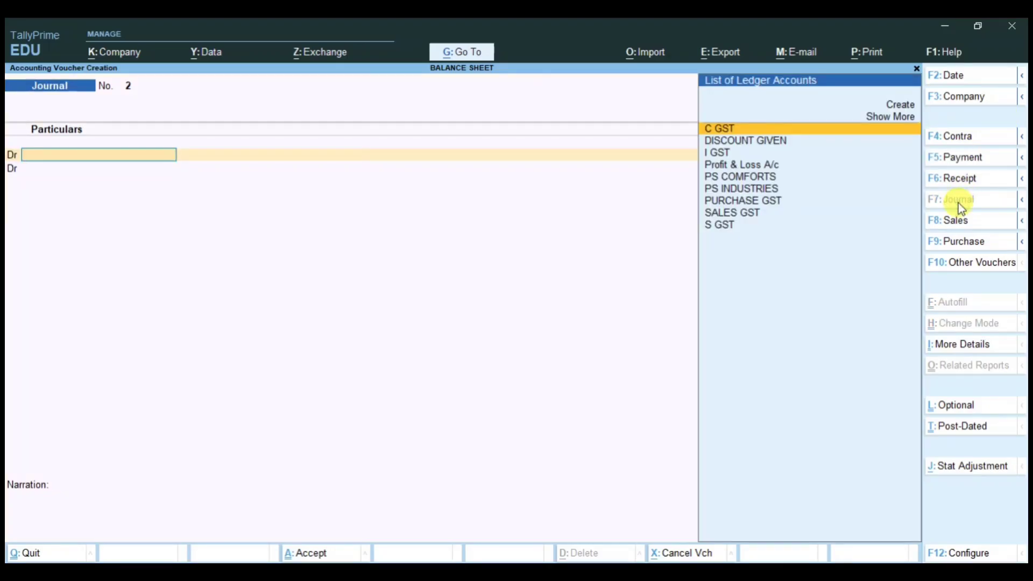
type("PSIN")
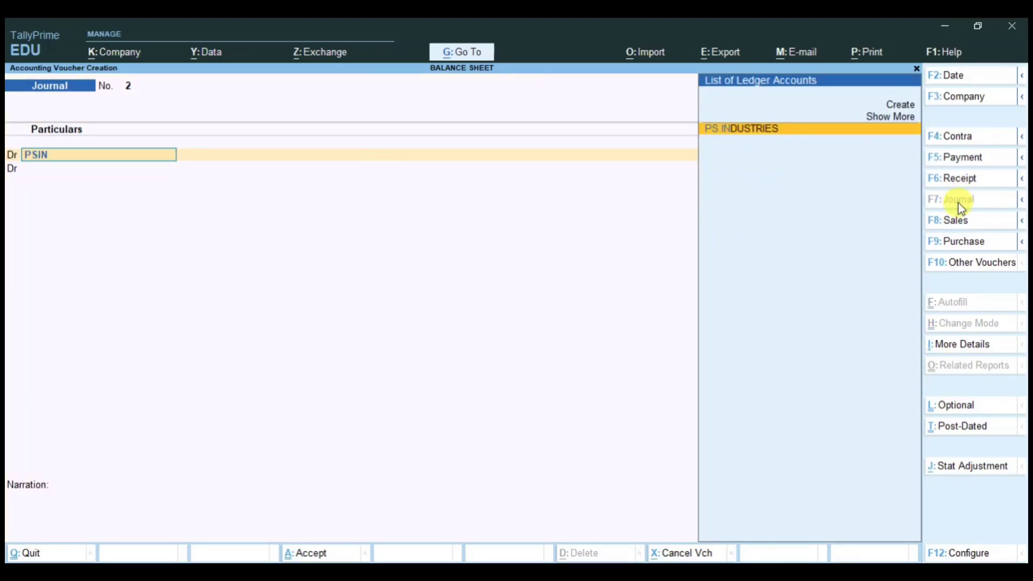
key("Return")
type("800")
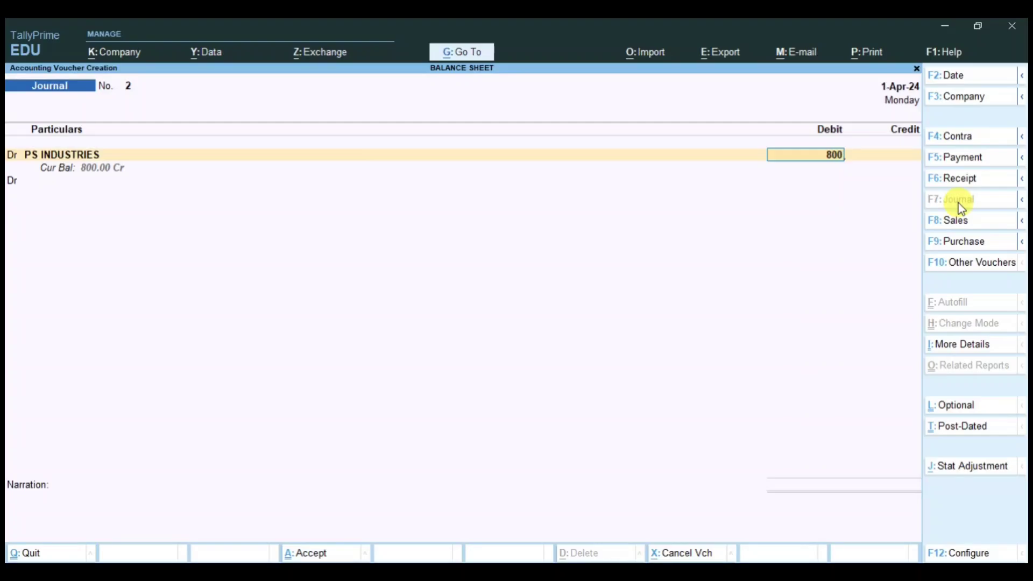
key("Return")
key("Return")
type("80")
key("Return")
key("Return")
key("Return")
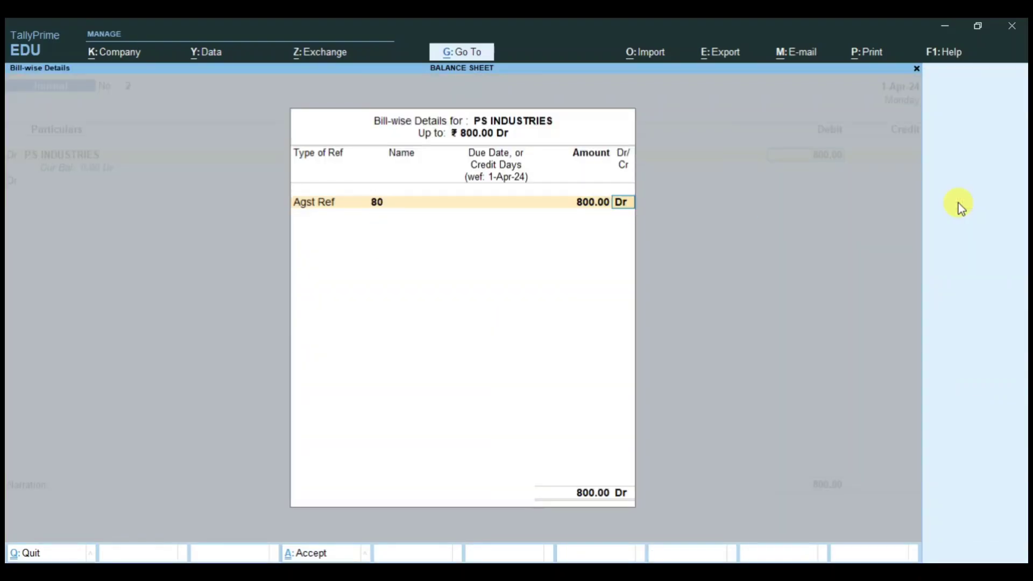
key("Return")
type("c")
key("Return")
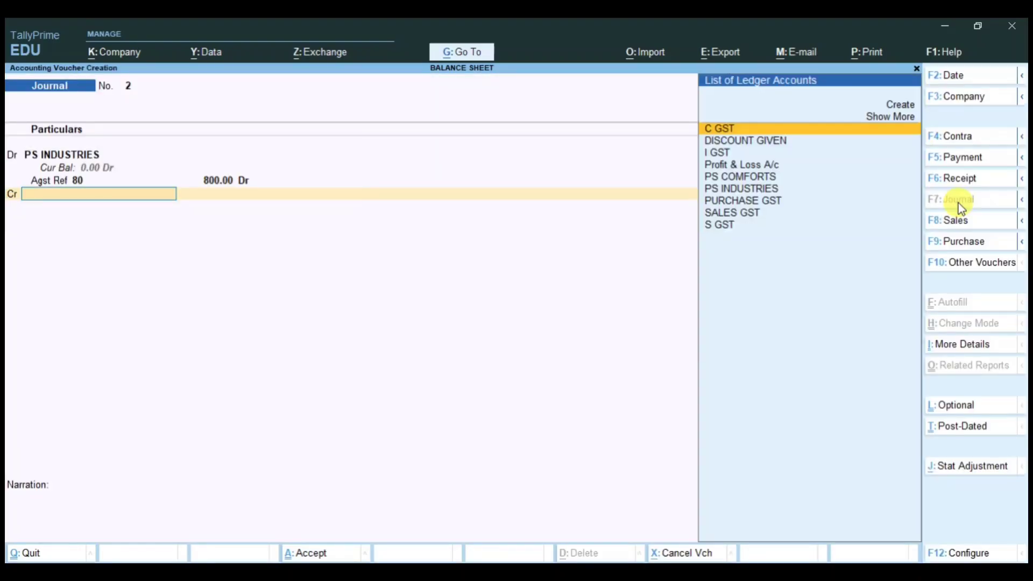
Step: Credit a new DISCOUNT RECEIVED ledger under Indirect Incomes, GST Not Applicable, and accept the journal
key("alt")
key("alt+c")
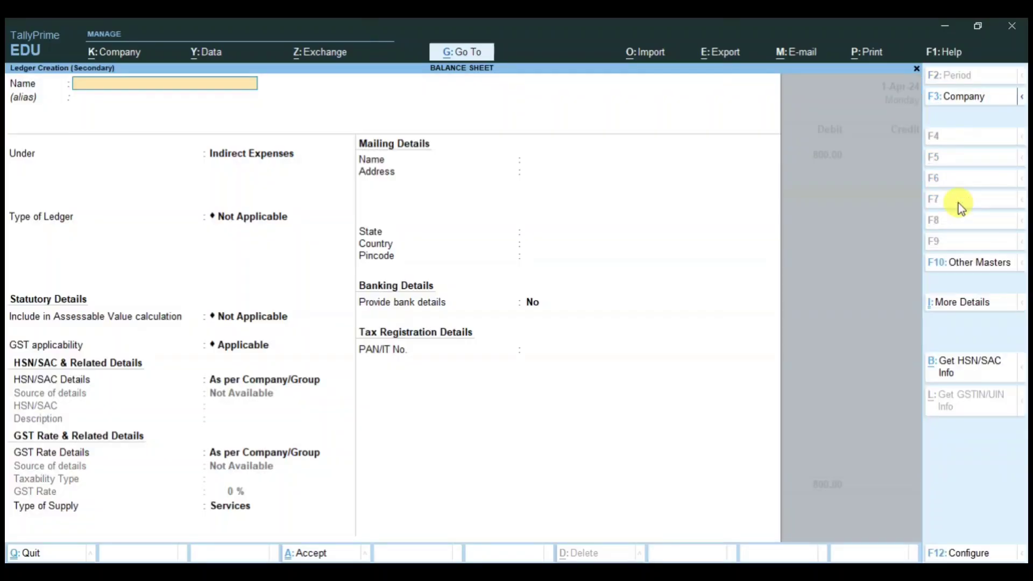
type("DISCOUNT RECEIVED")
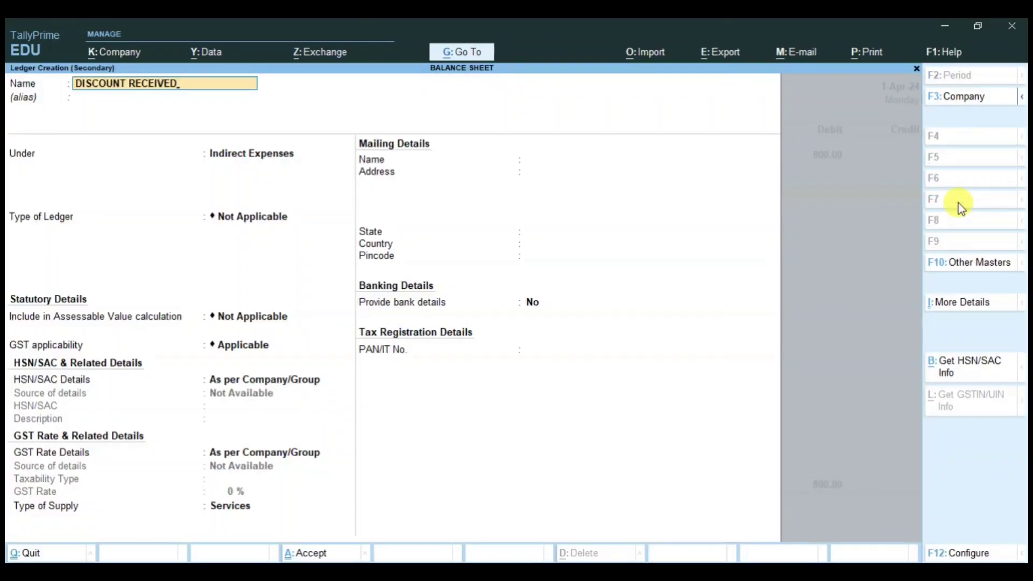
key("Return")
key("Return")
type("INDI")
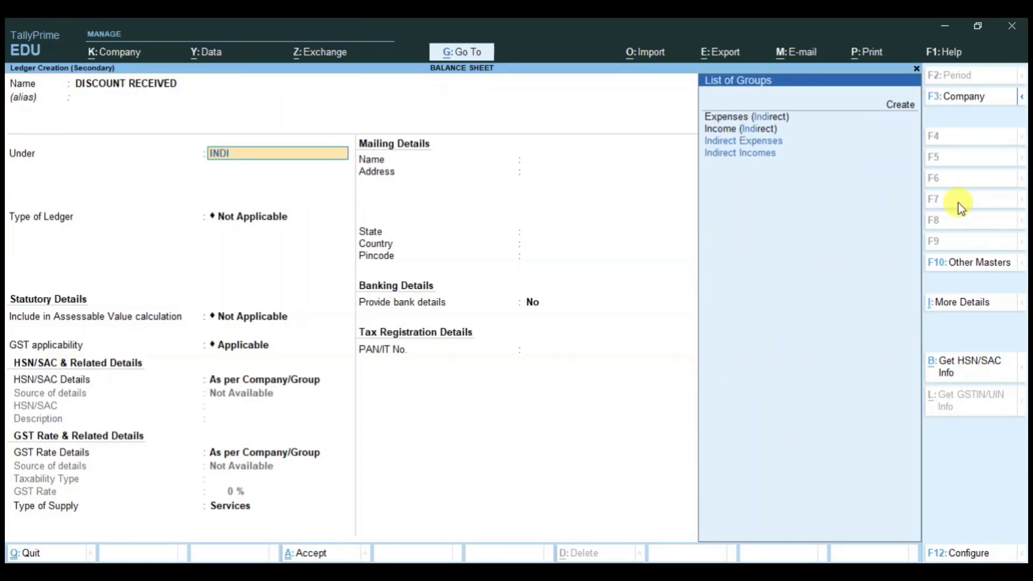
key("Down")
key("Return")
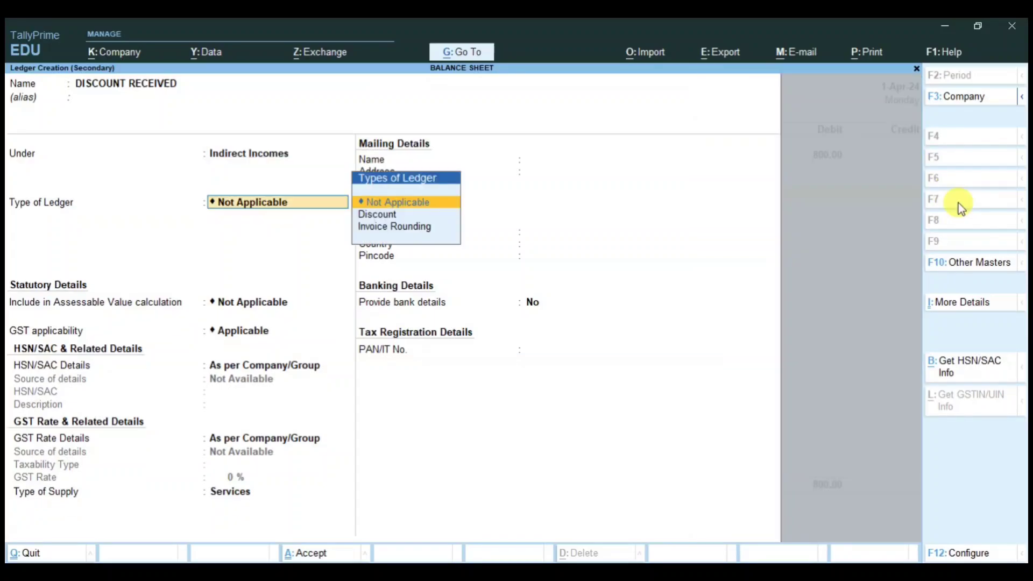
key("Return")
key("Return")
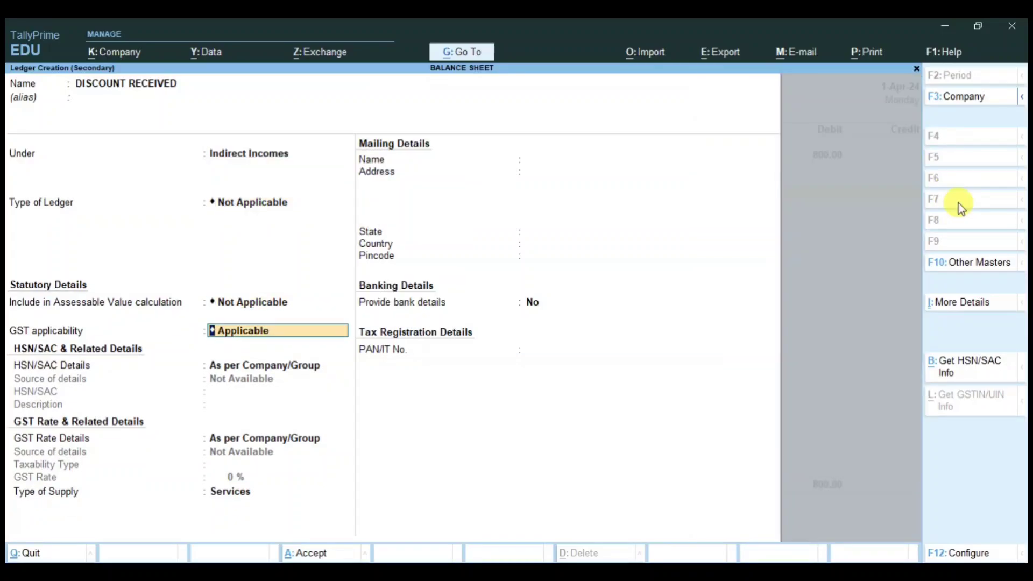
type("NOT")
key("Return")
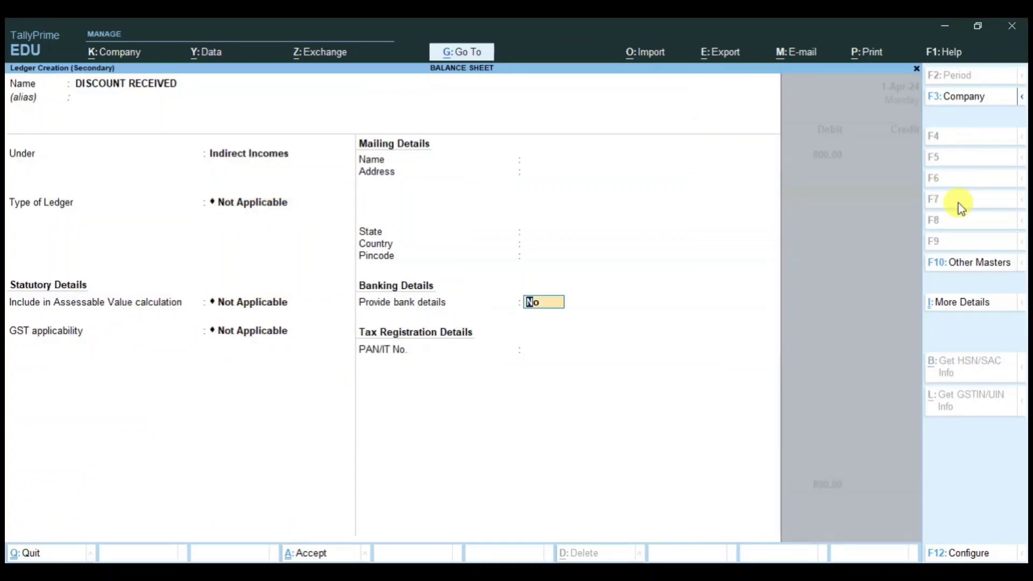
key("Return")
key("Return")
key("Return")
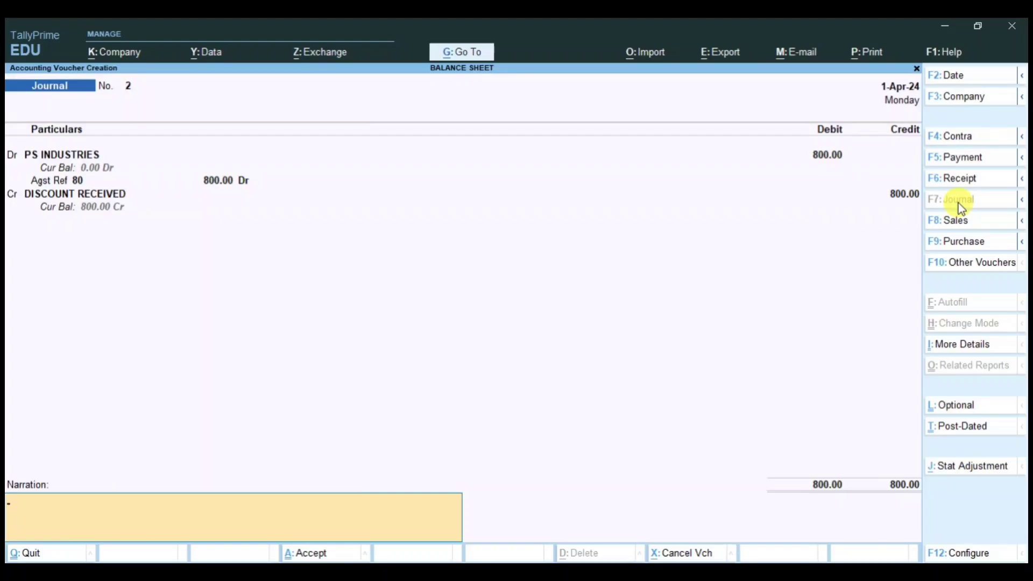
key("Return")
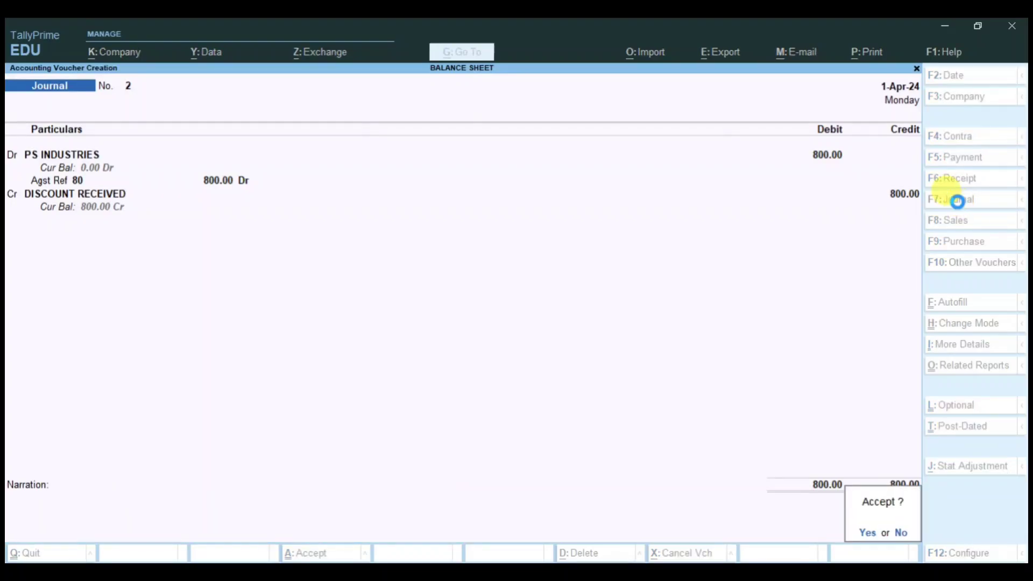
key("Return")
Step: Save the discount journal and open the Balance Sheet in detailed view
key("Escape")
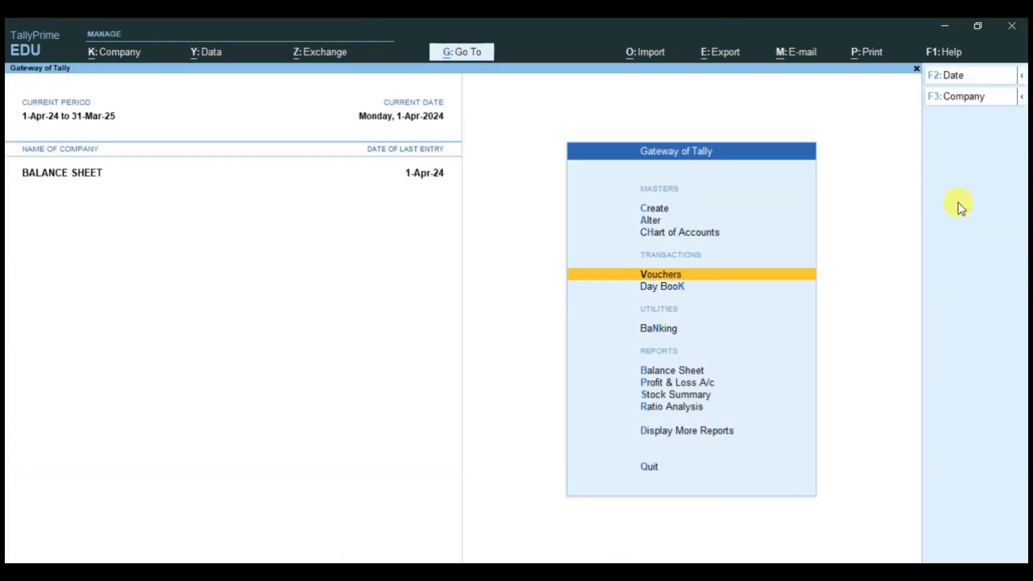
key("Down")
key("Down")
key("Down")
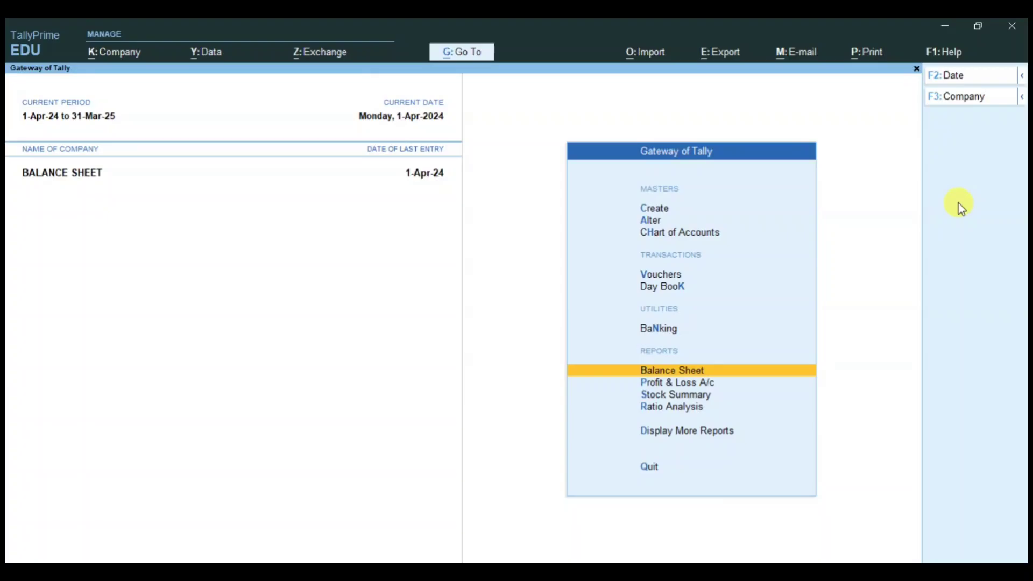
key("Return")
key("alt+F5")
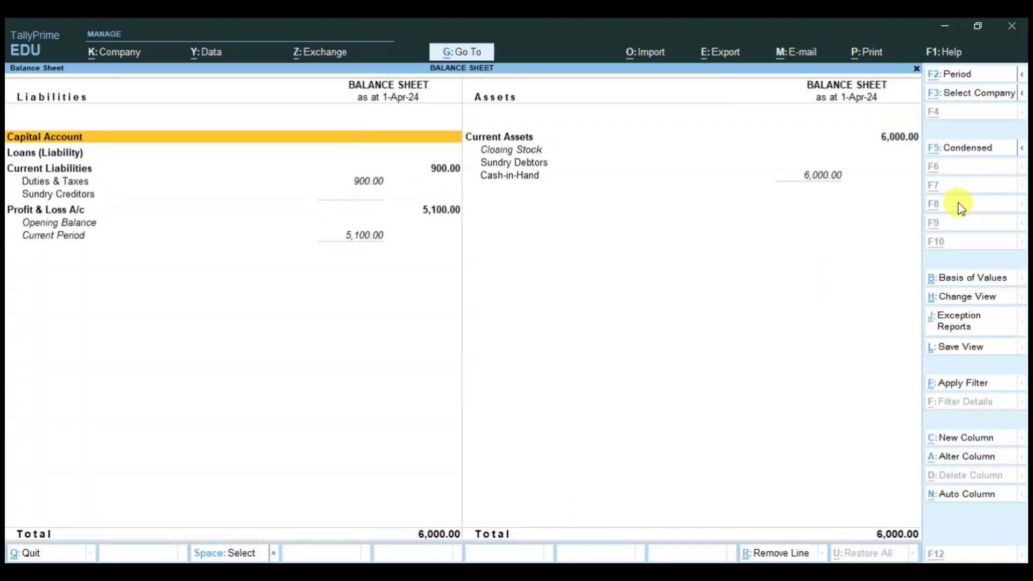
Step: Check the cleared Sundry Creditors and the Cash-in-Hand lines, then close the report
left_click(75, 197)
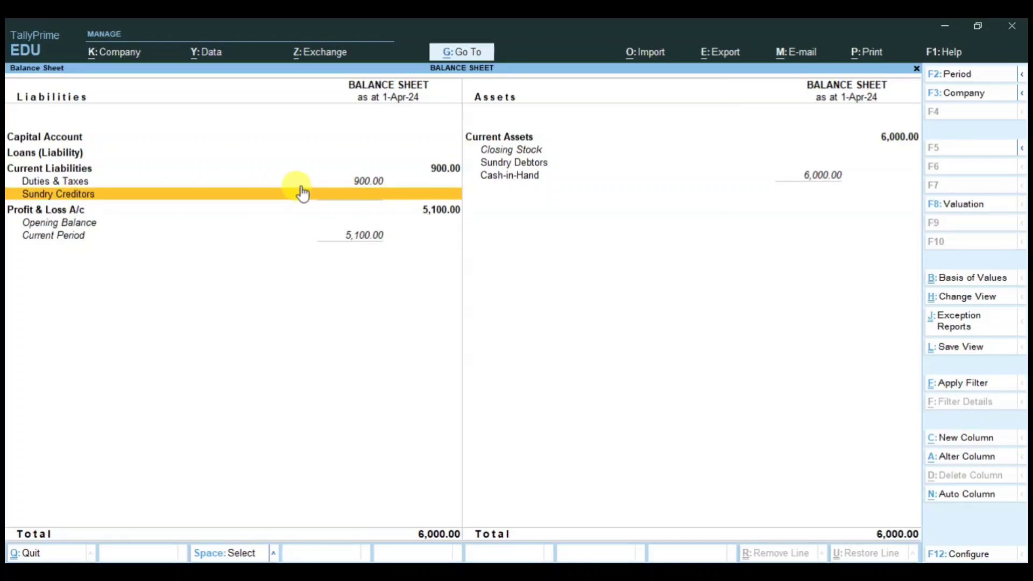
left_click(522, 184)
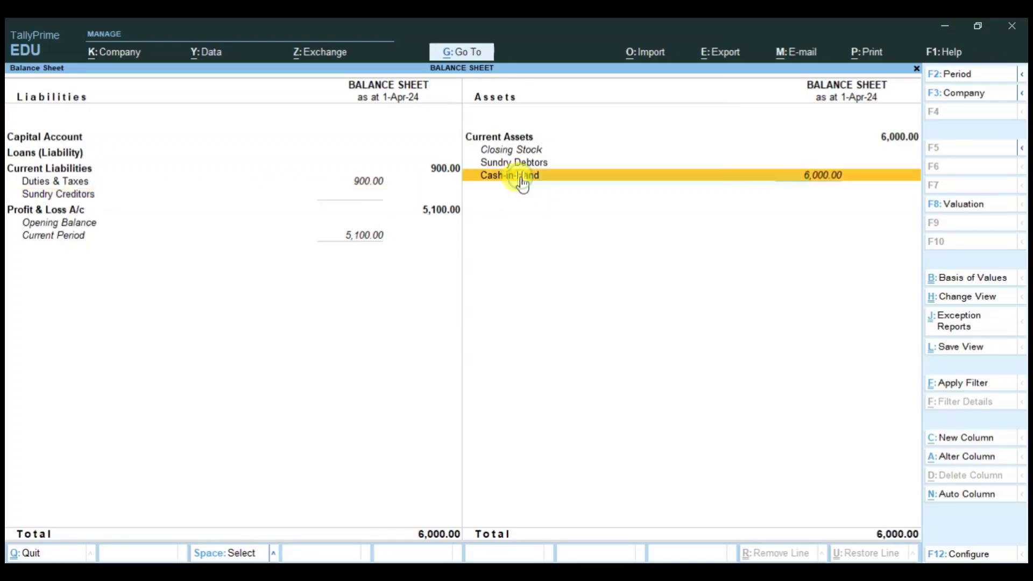
left_click(156, 198)
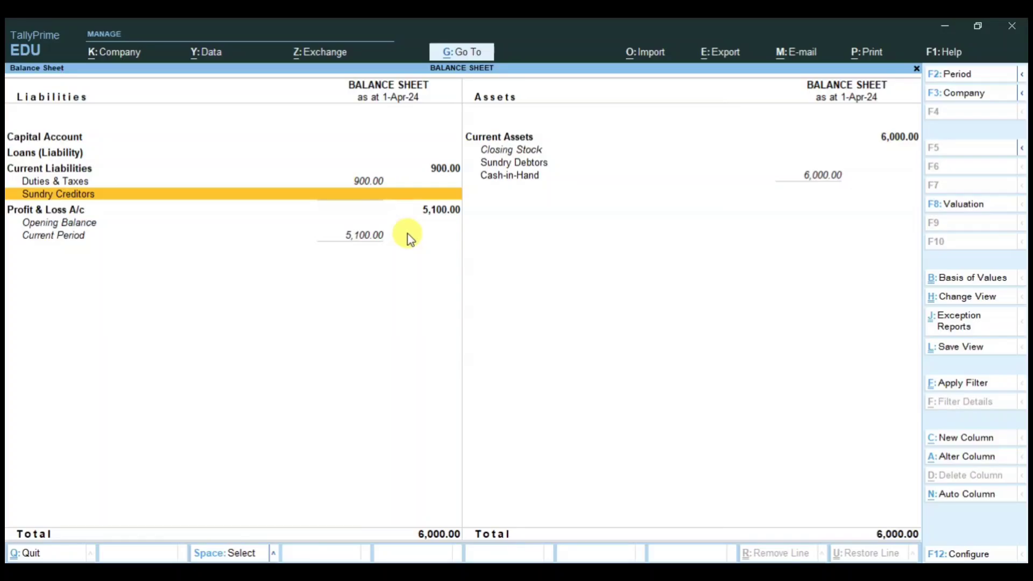
key("Escape")
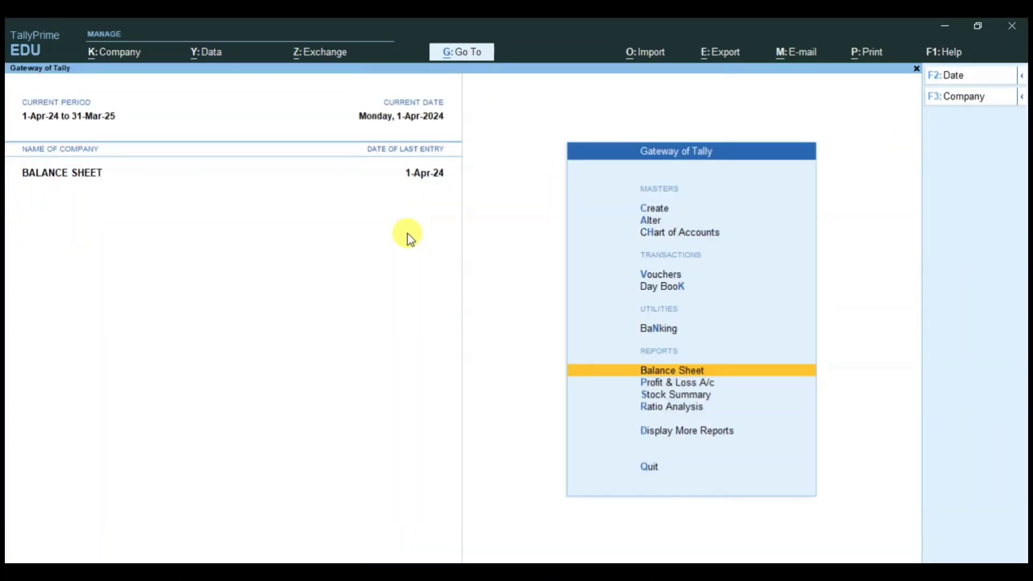
key("Down")
key("Return")
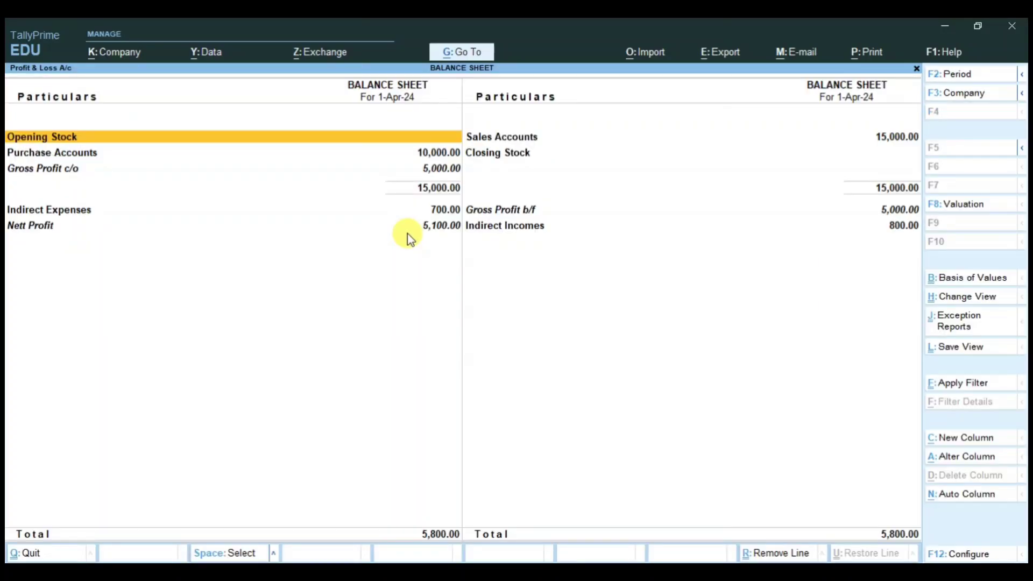
key("alt+F5")
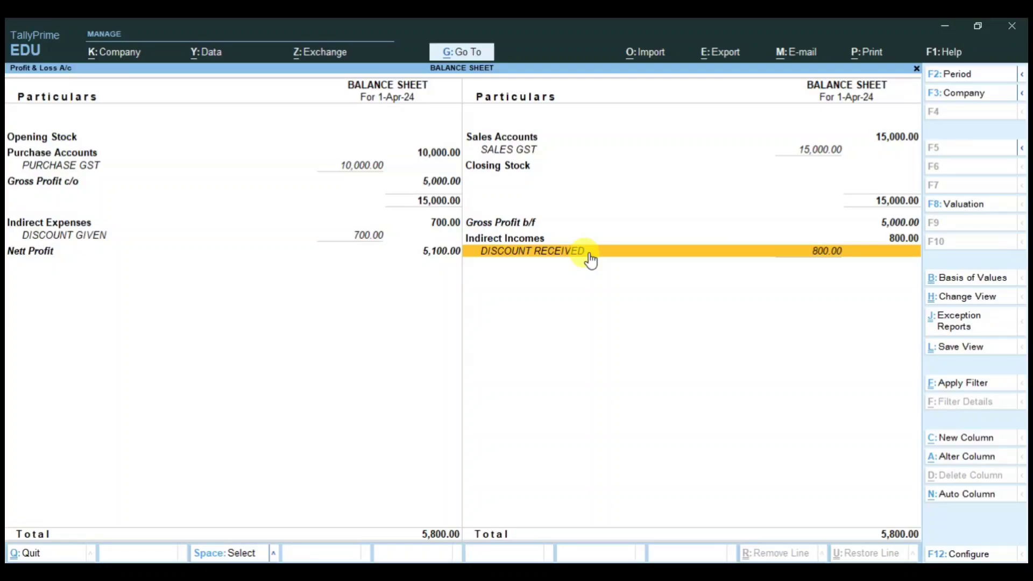
left_click(353, 239)
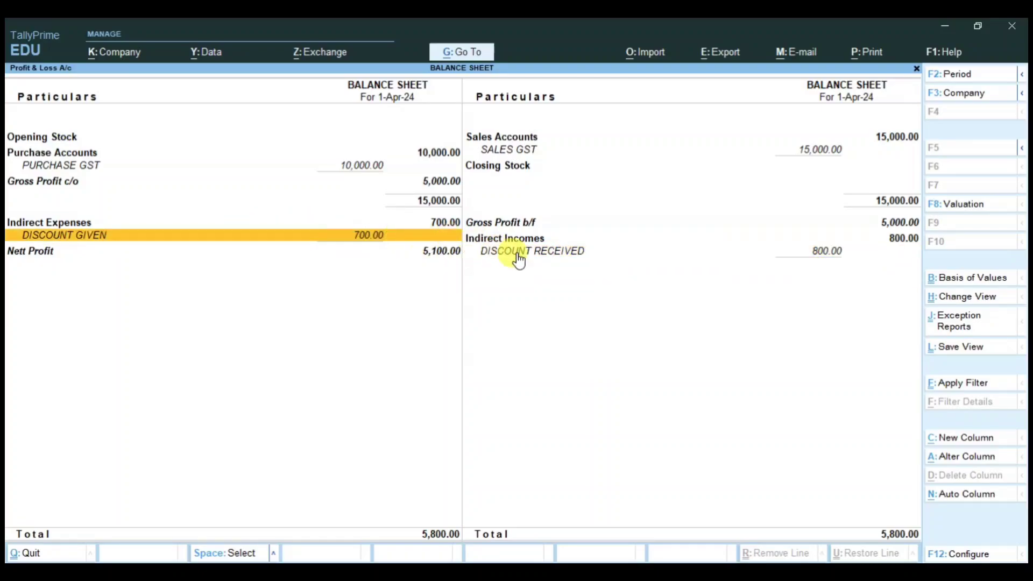
left_click(546, 257)
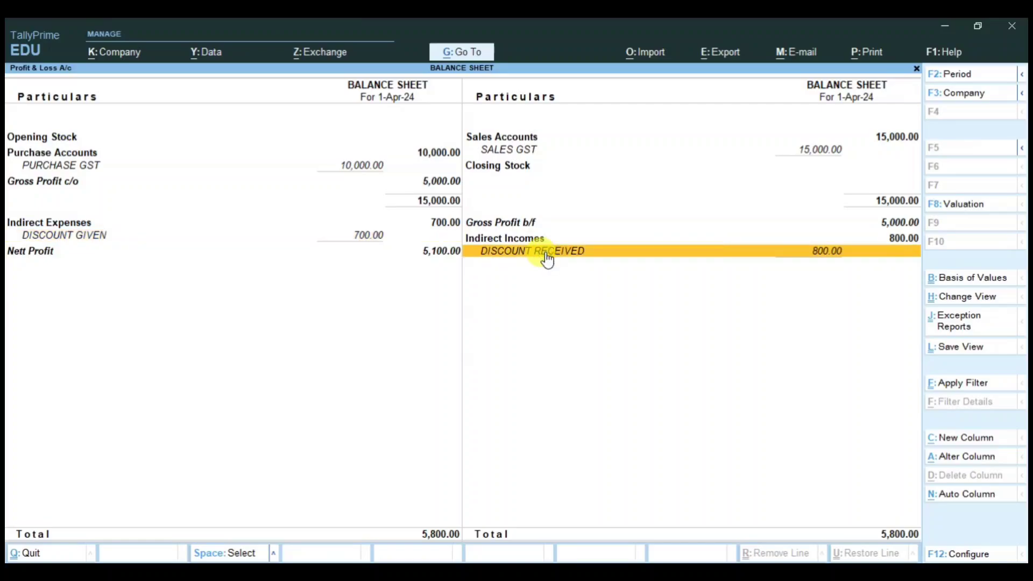
left_click(434, 252)
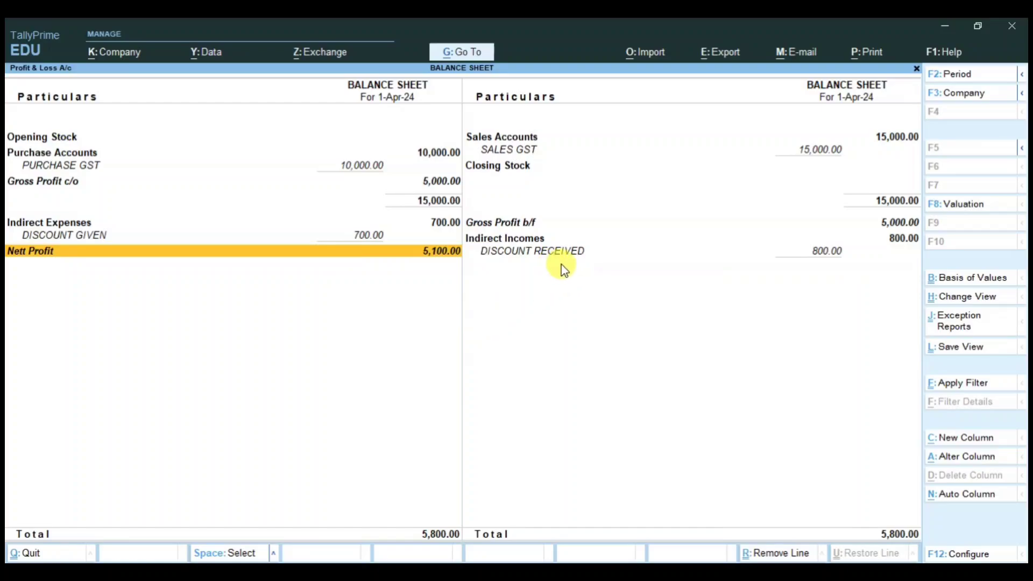
left_click(533, 258)
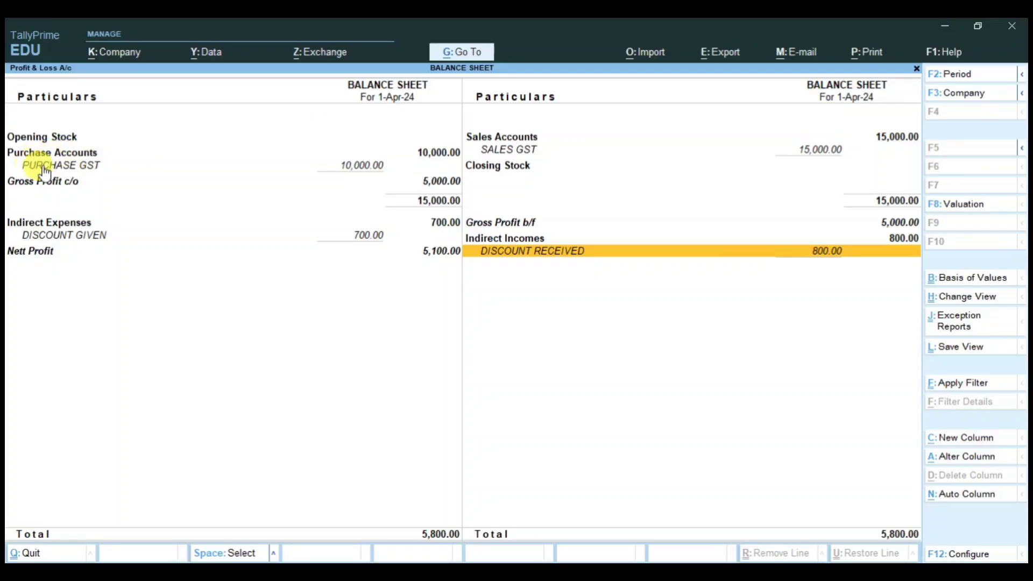
left_click(199, 170)
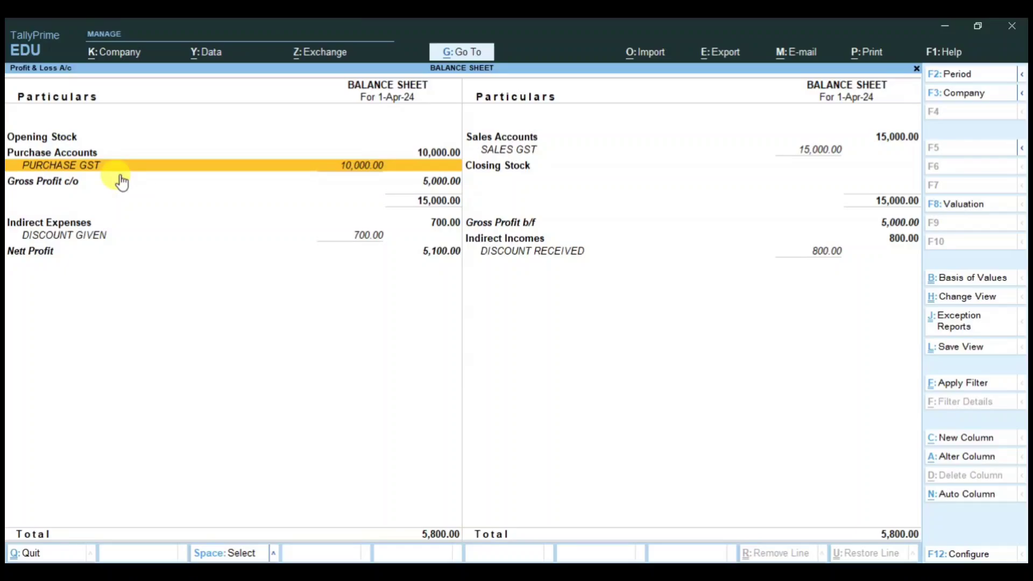
left_click(439, 252)
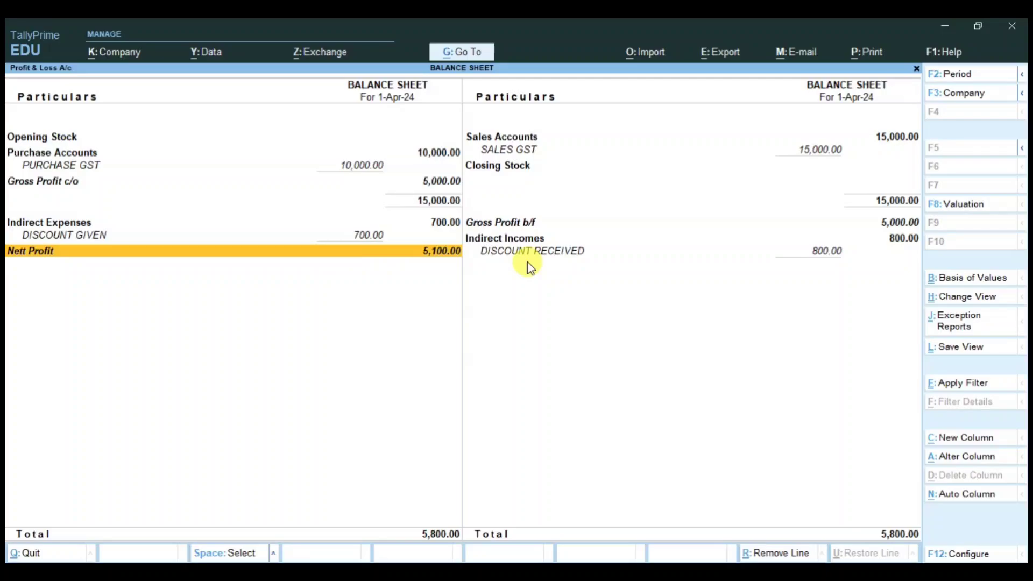
key("Escape")
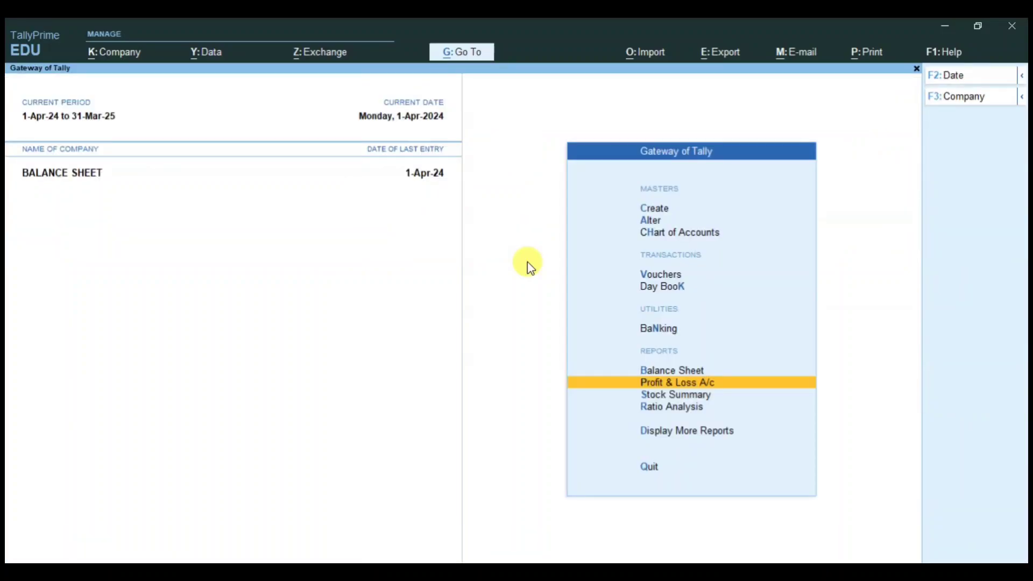
Step: Start a Receipt voucher and create an HDFC ledger under Bank Accounts as its account
key("Up")
key("Up")
key("Up")
key("Up")
key("Return")
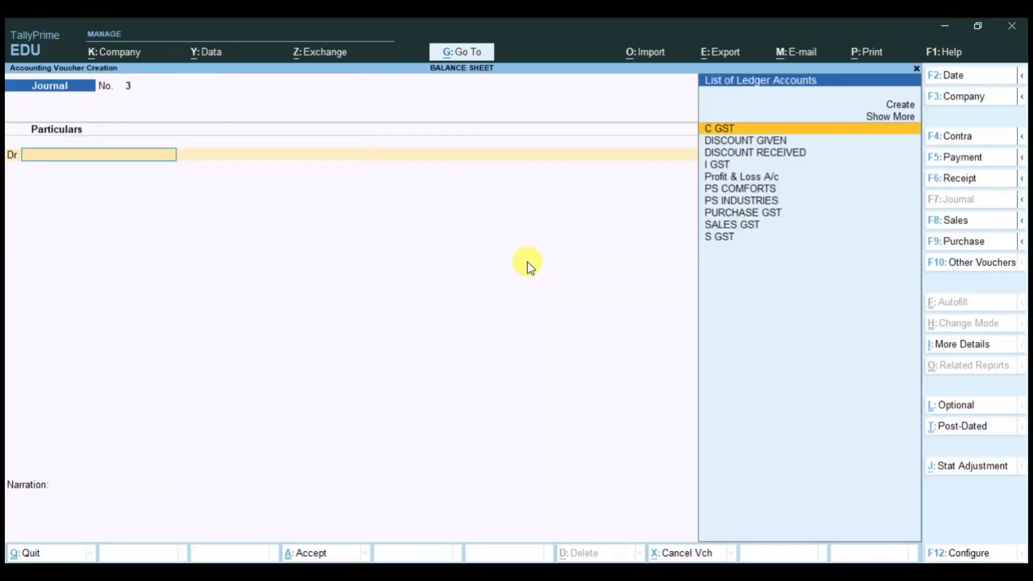
left_click(970, 181)
type("H")
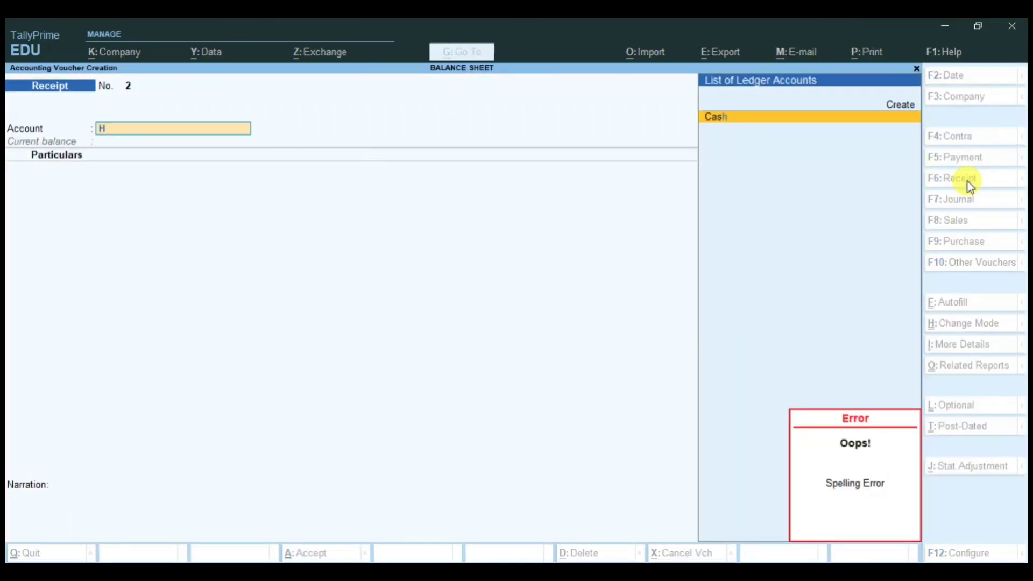
key("alt+c")
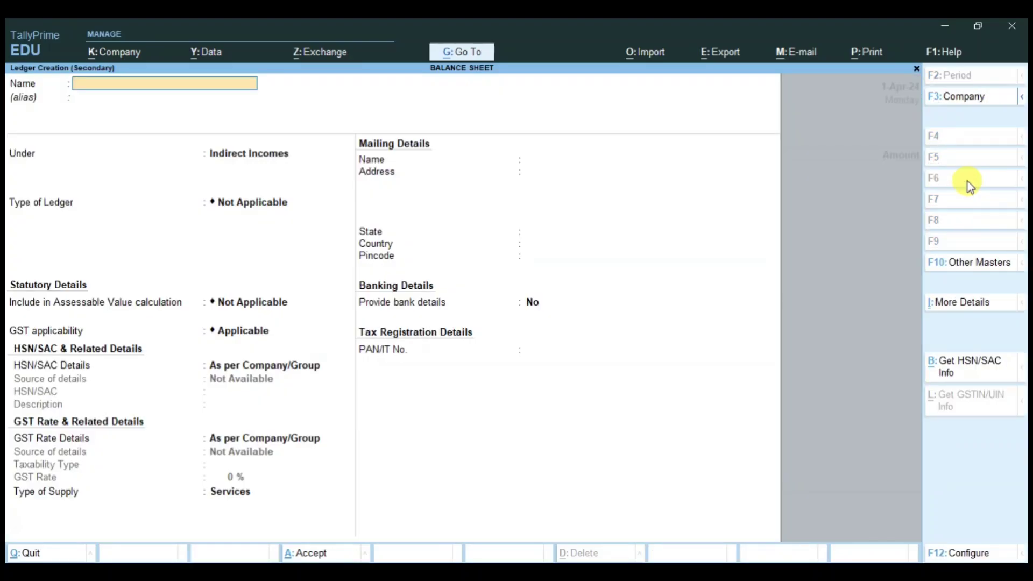
type("HDFC")
key("Return")
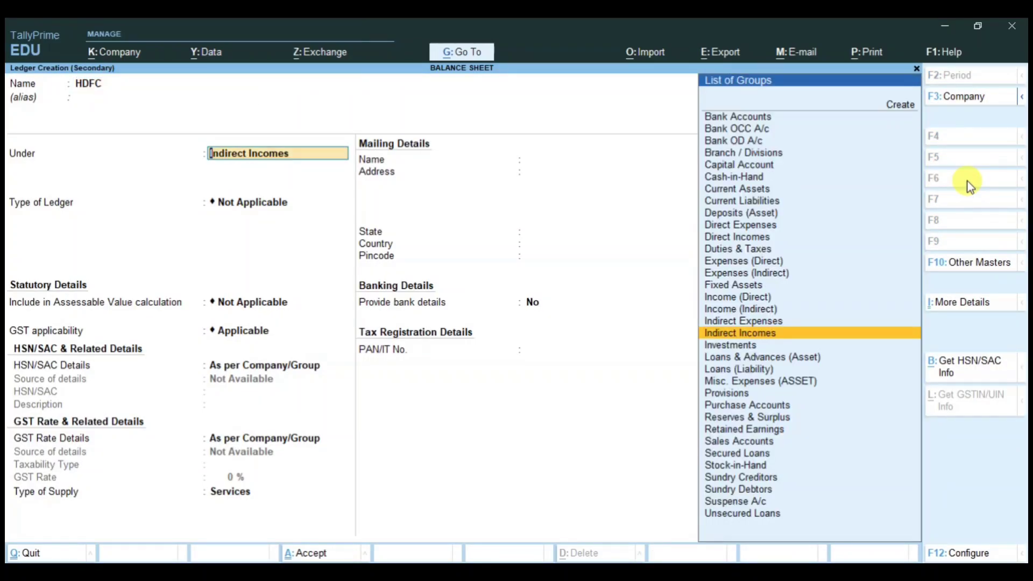
type("BANK")
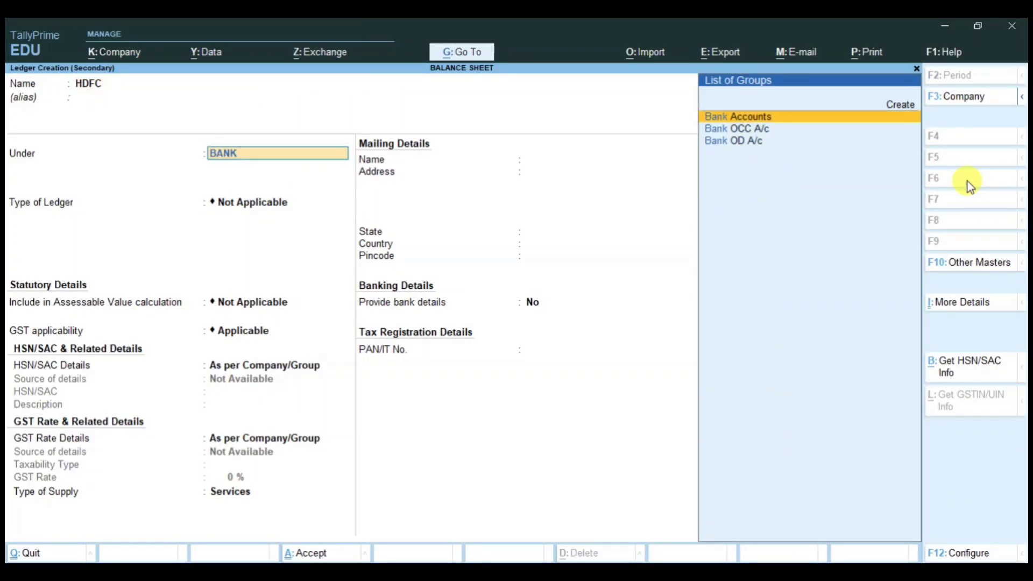
key("Return")
key("Return")
key("Return")
key("Return")
key("Return")
key("Return")
key("Return")
key("Return")
key("Return")
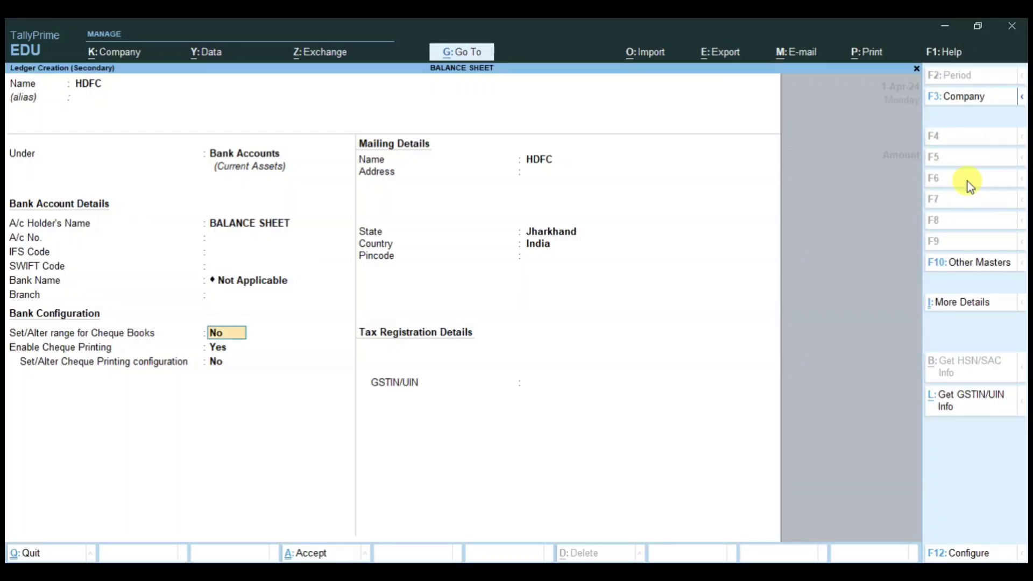
key("Return")
key("Return")
key("Return")
key("Return")
key("Return")
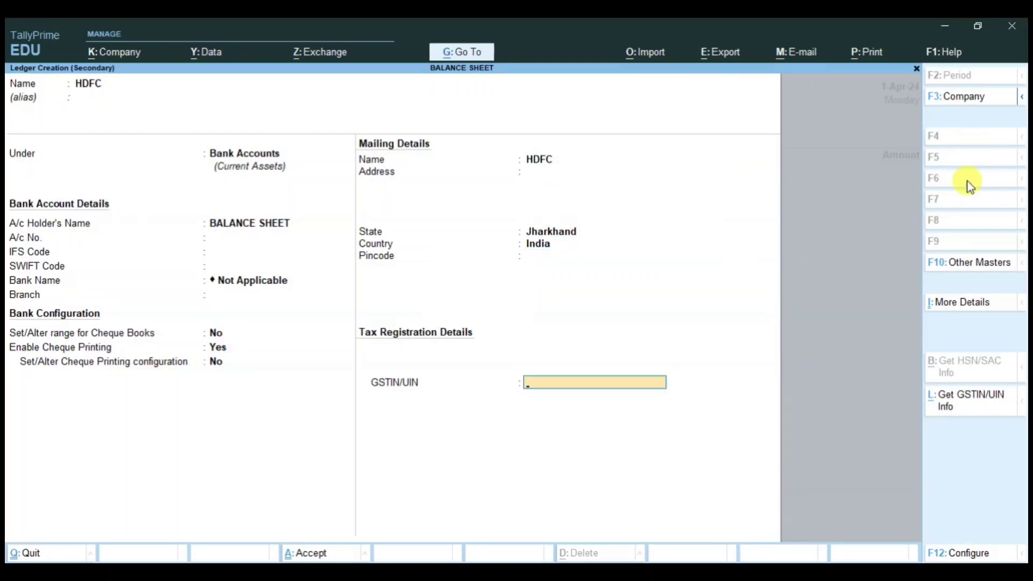
key("Return")
key("Return")
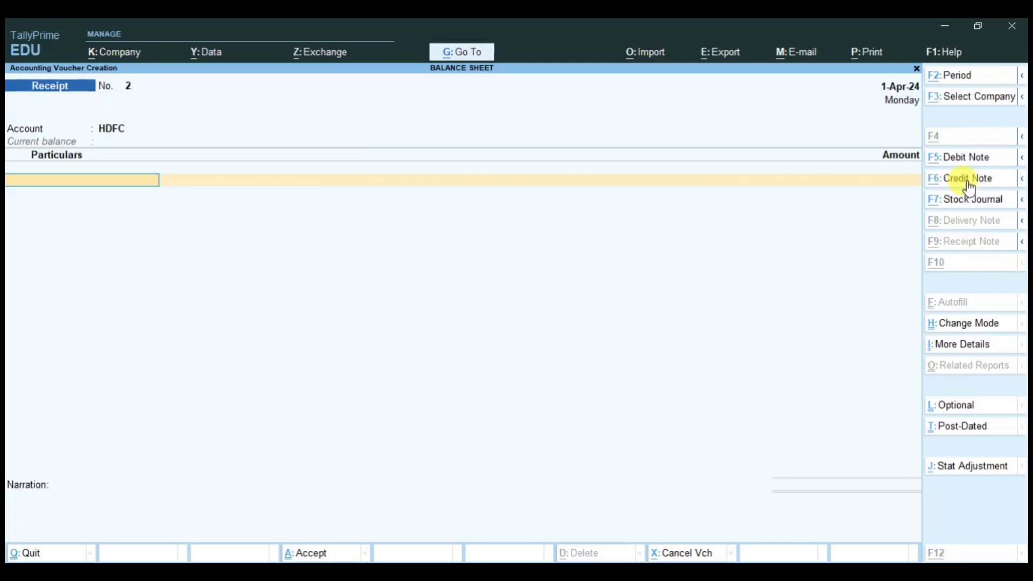
Step: Create a new ledger named CAPITAL A/C under the Capital Account group
key("alt+c")
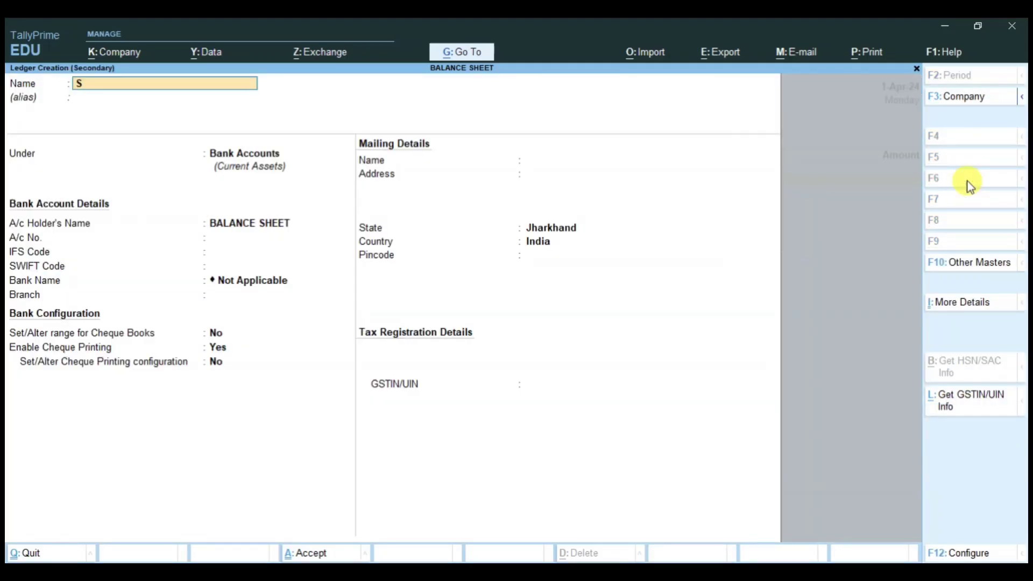
key("Return")
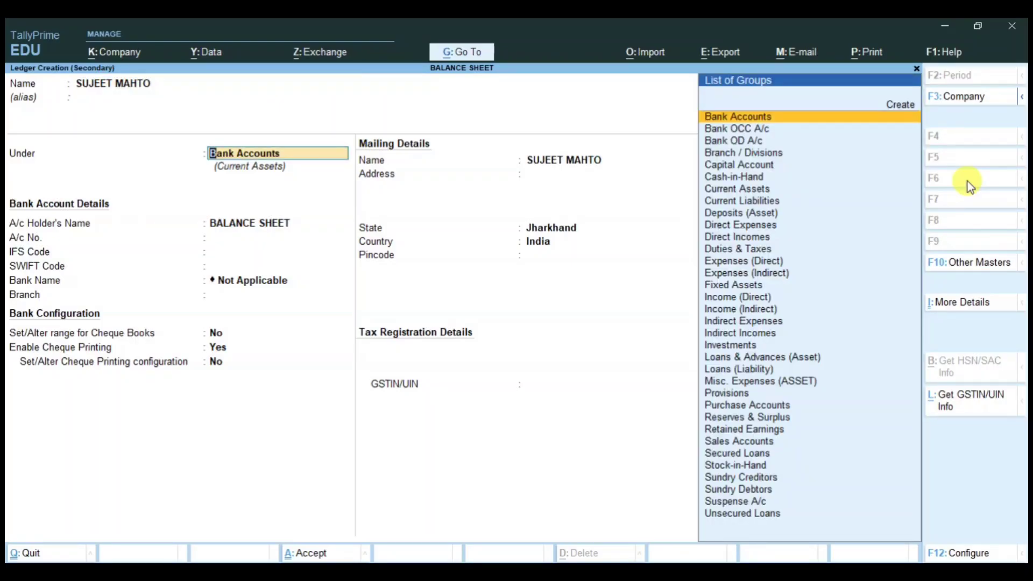
type("CA")
key("BackSpace")
key("BackSpace")
key("BackSpace")
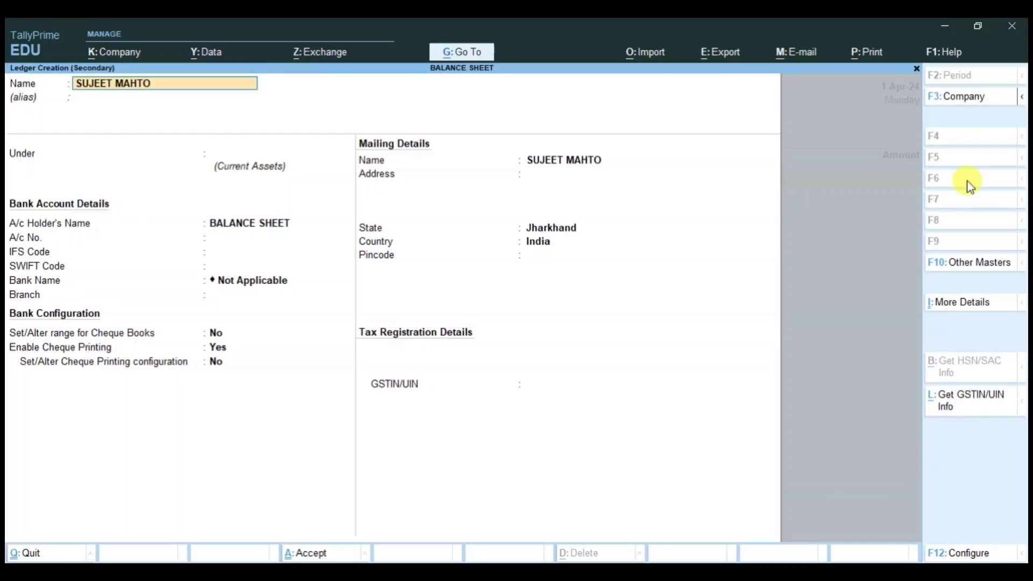
type("CAPITAL A/C")
key("Return")
key("Return")
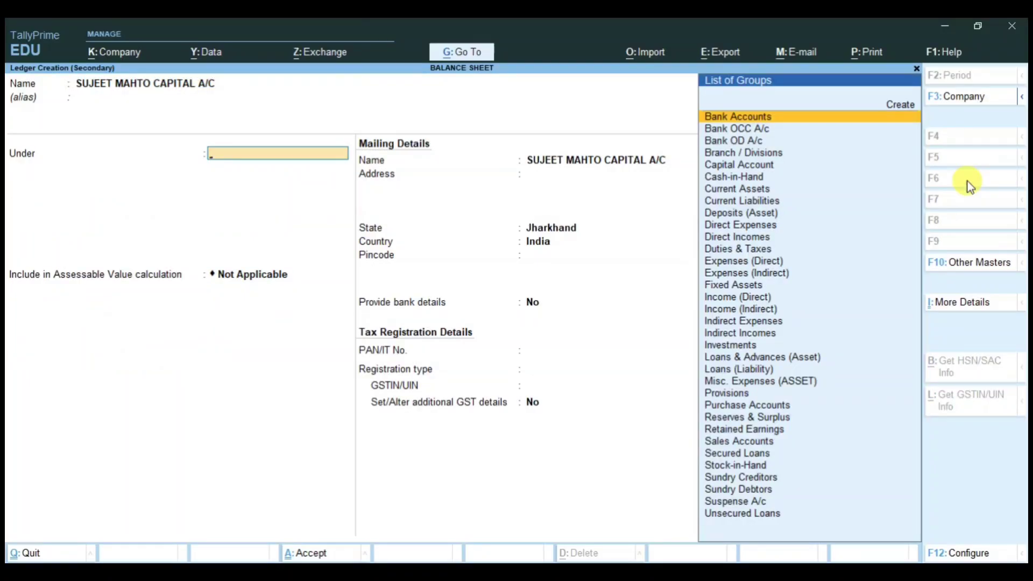
type("CAPIT")
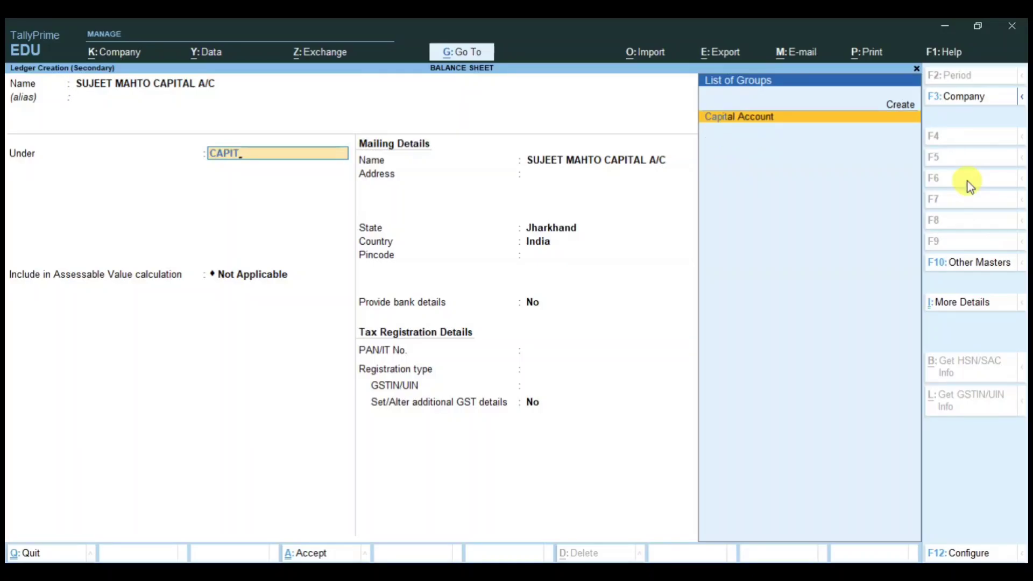
key("Return")
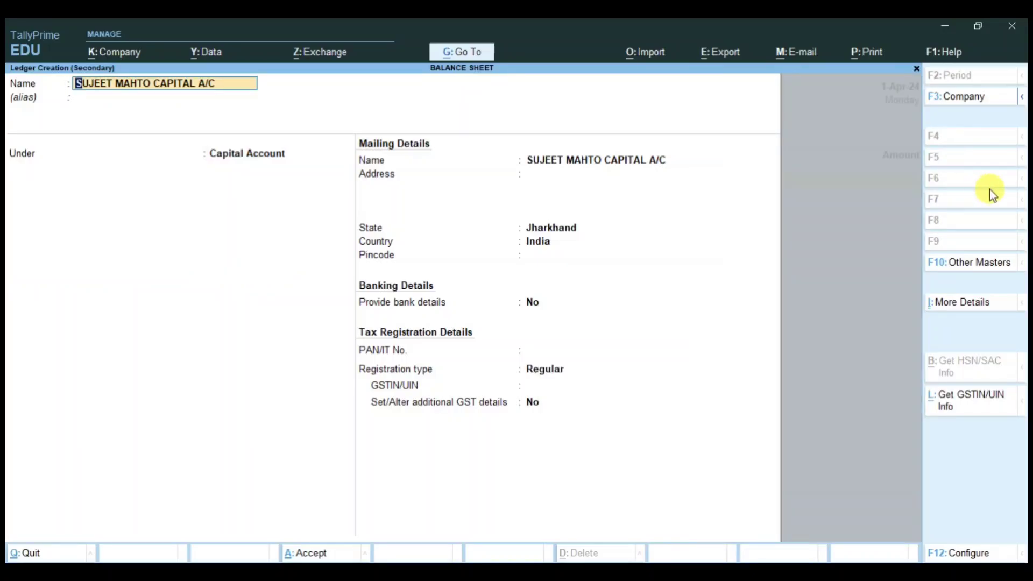
key("Return")
key("Return")
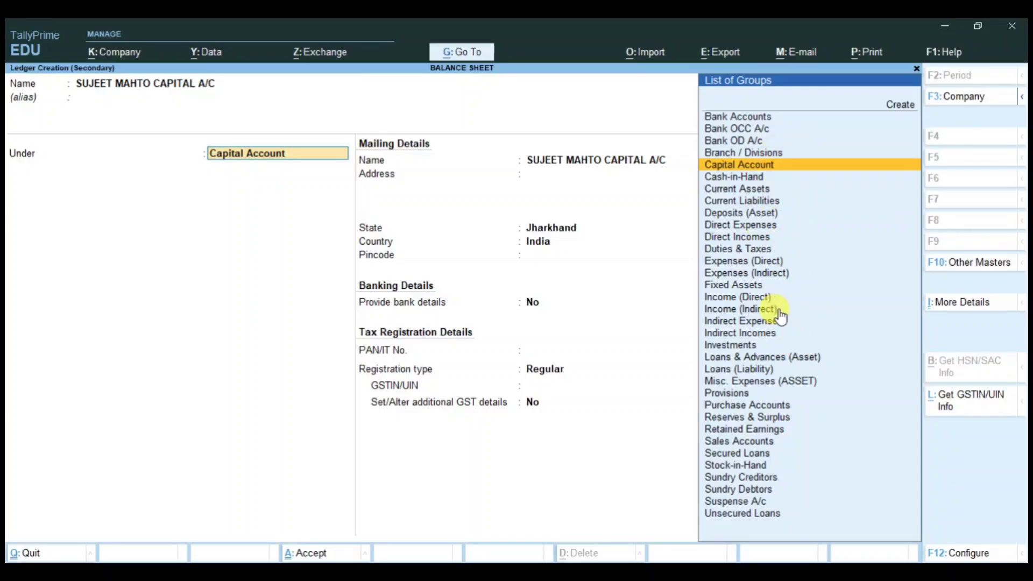
key("Return")
Step: Set it Unregistered/Consumer, save the 1,00,000 receipt into HDFC, and quit to Gateway
key("Return")
key("Return")
key("Return")
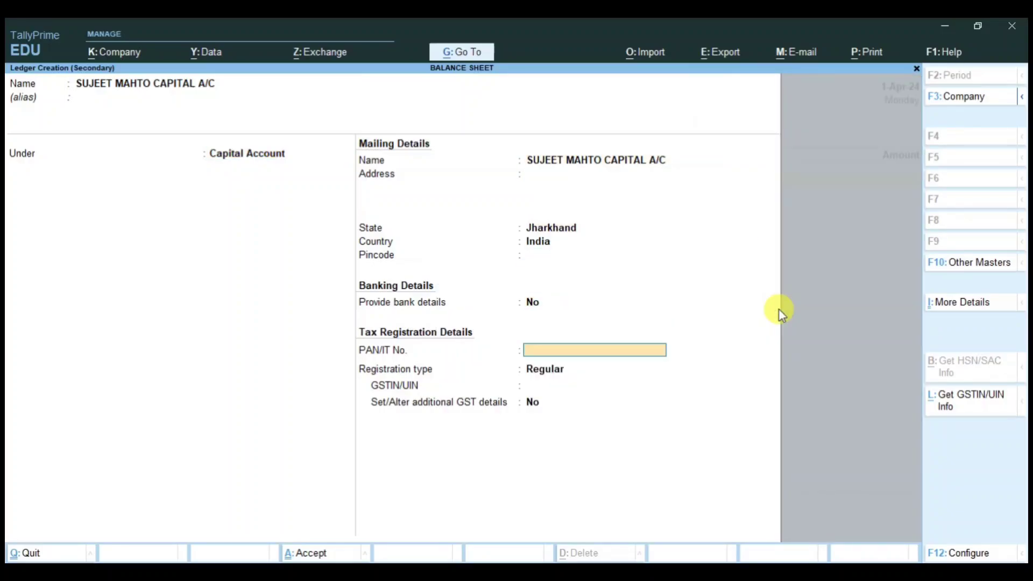
key("Return")
key("Down")
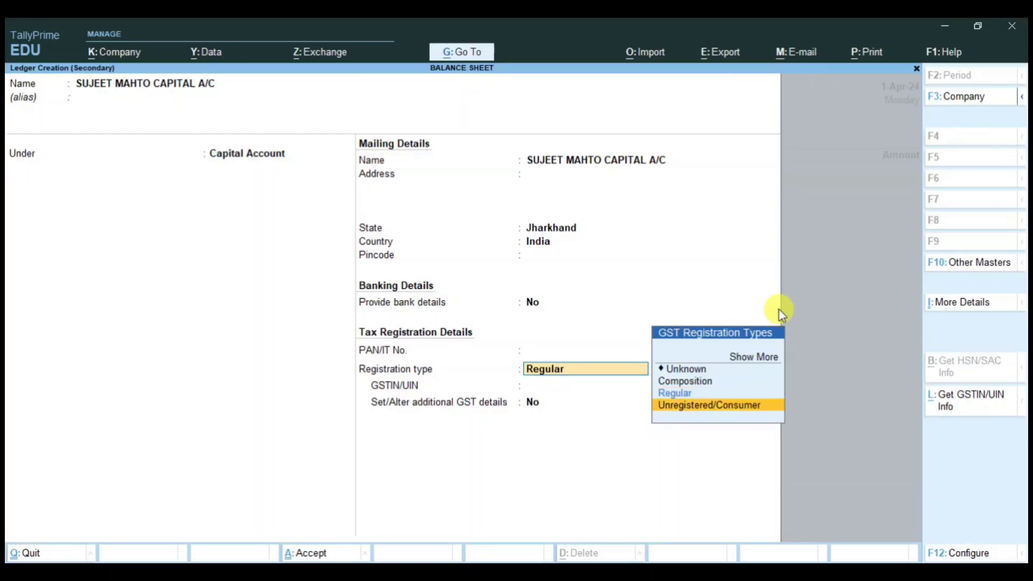
key("Return")
key("Return")
key("Return")
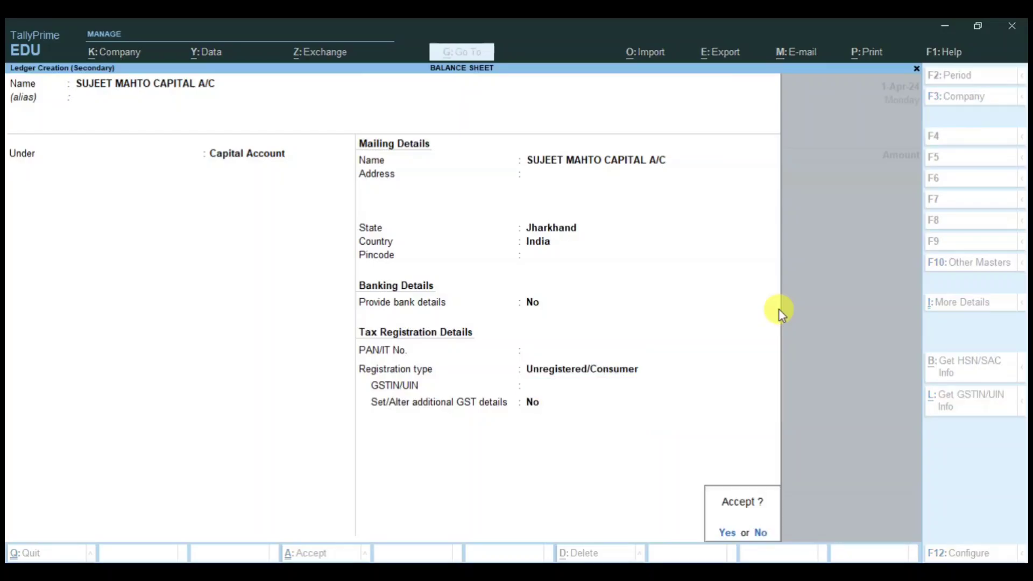
key("Return")
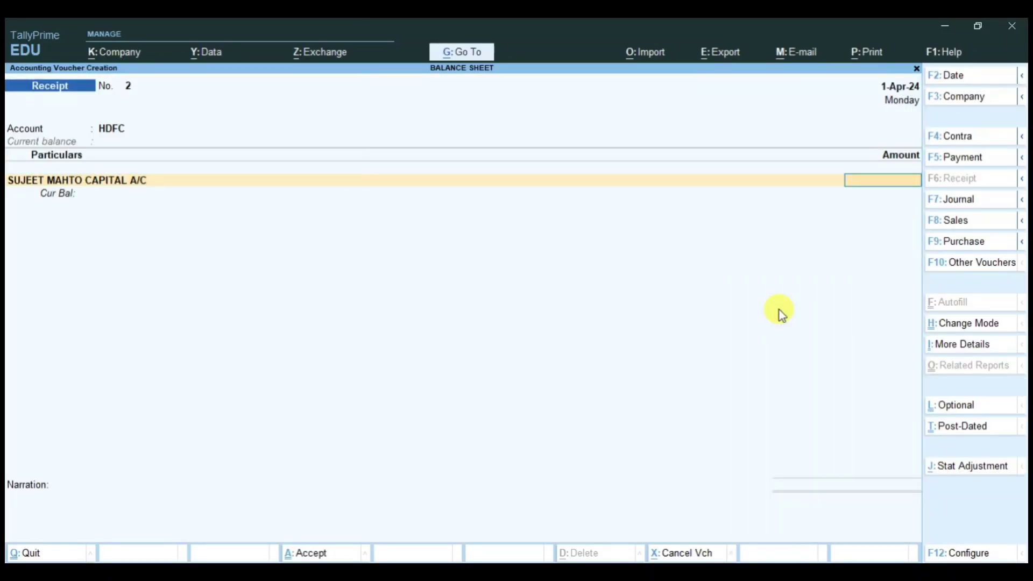
type("1,00,00")
type("0")
key("Return")
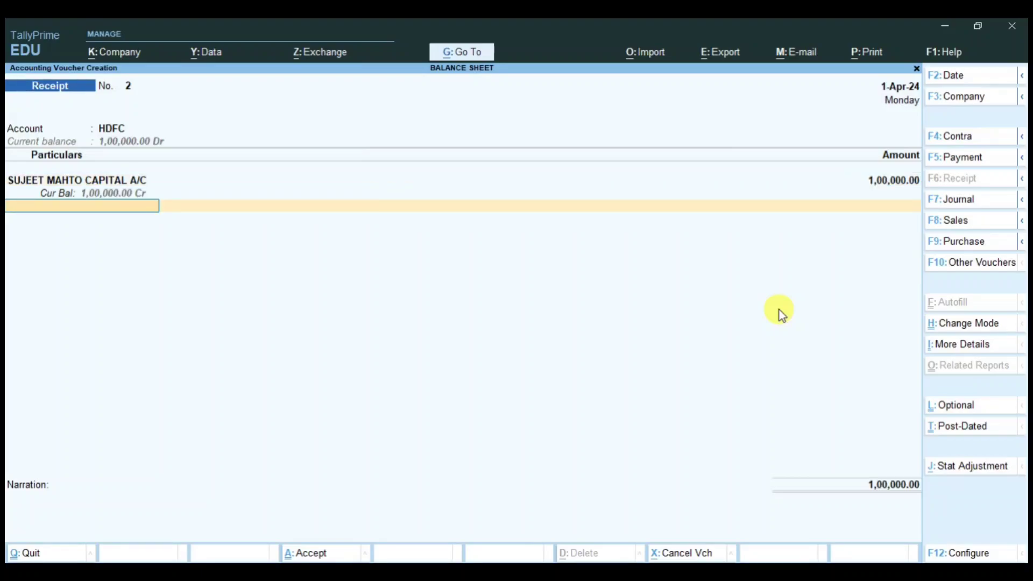
key("Return")
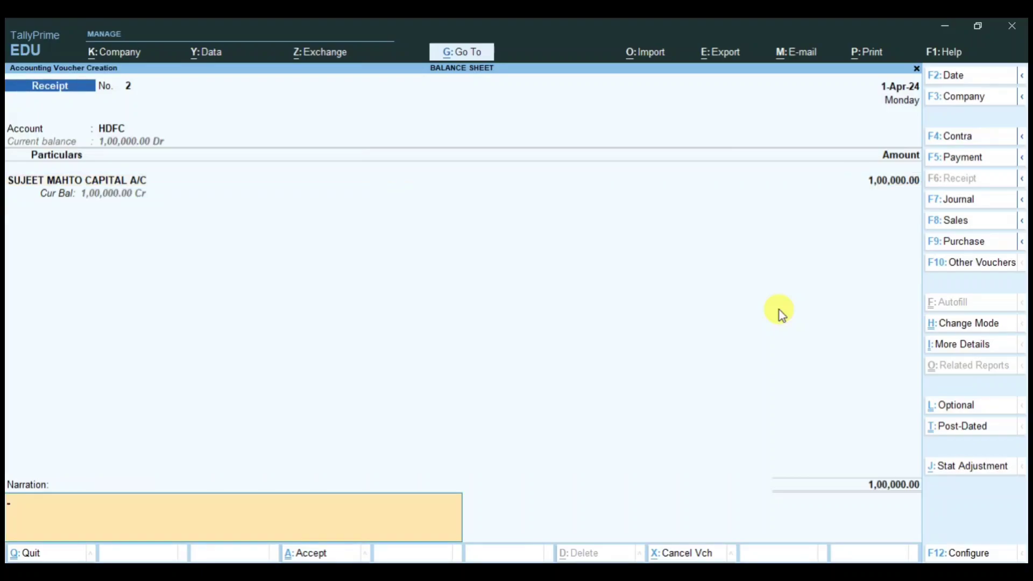
key("Return")
key("Return")
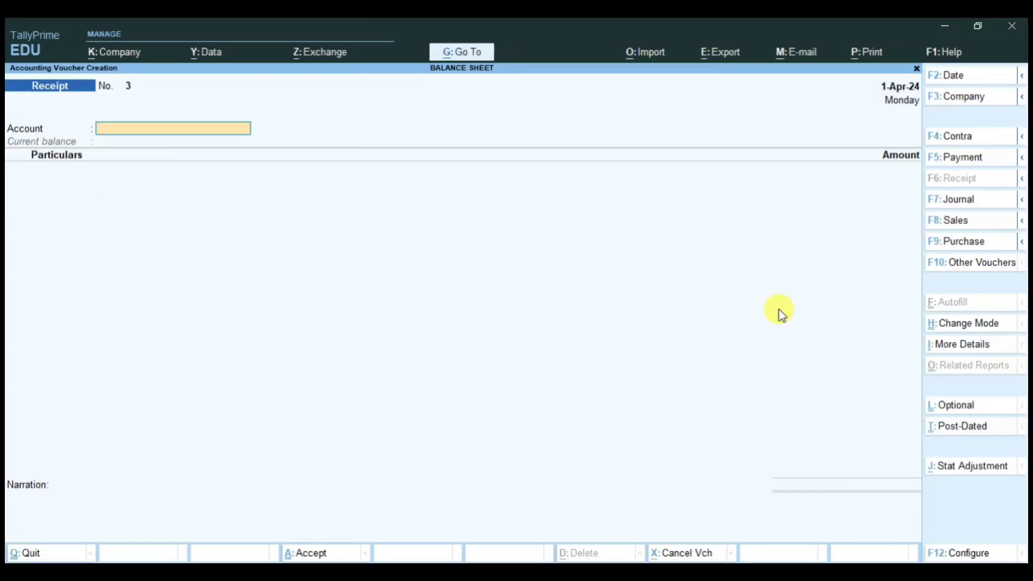
key("Escape")
key("Return")
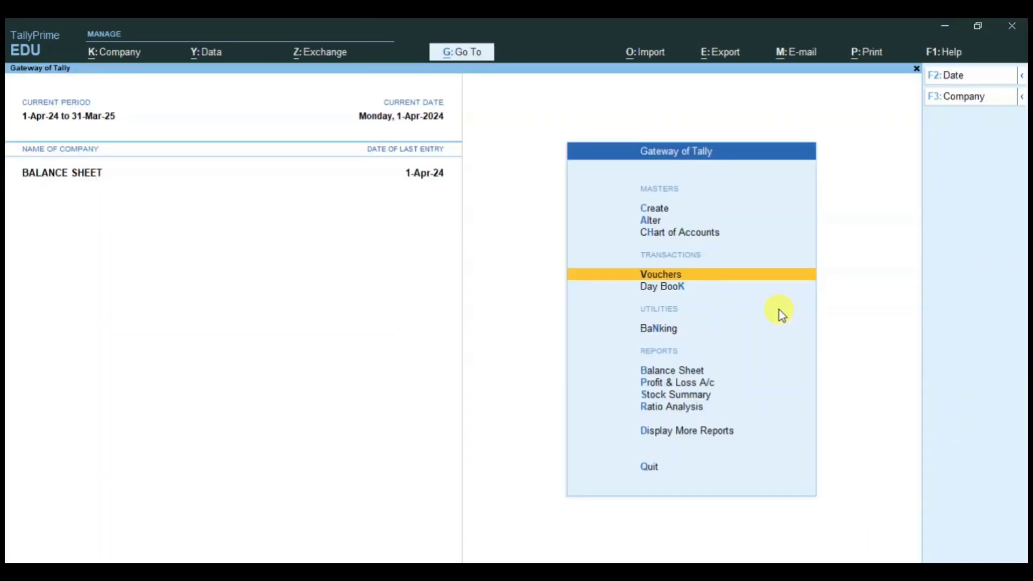
key("Down")
key("Down")
key("Down")
key("Return")
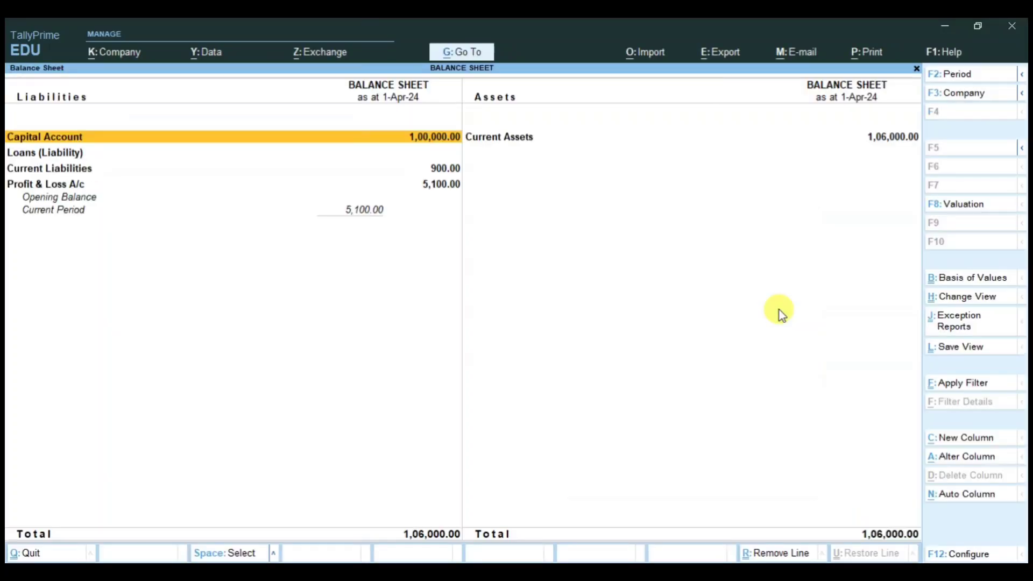
key("alt+F5")
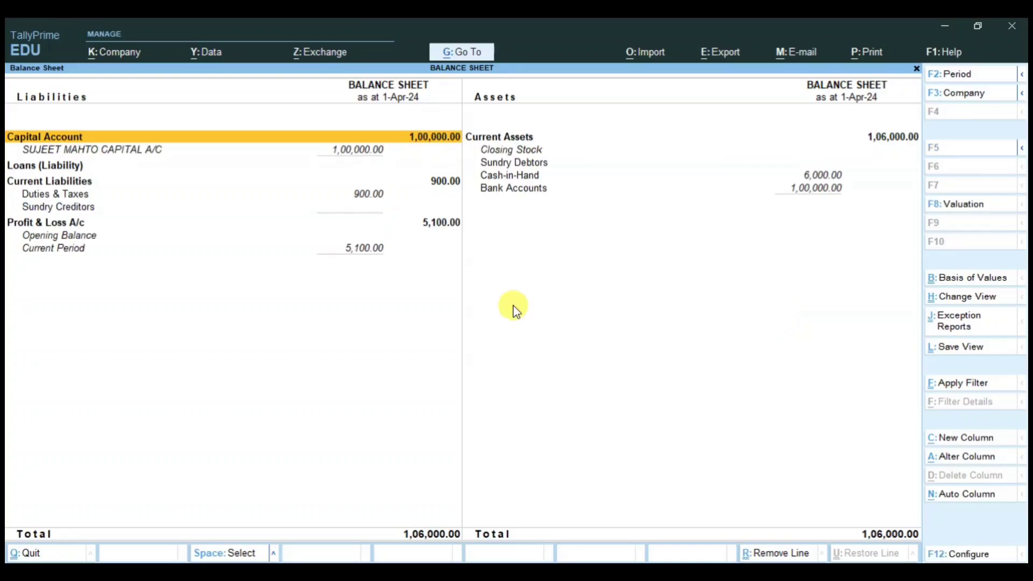
left_click(342, 156)
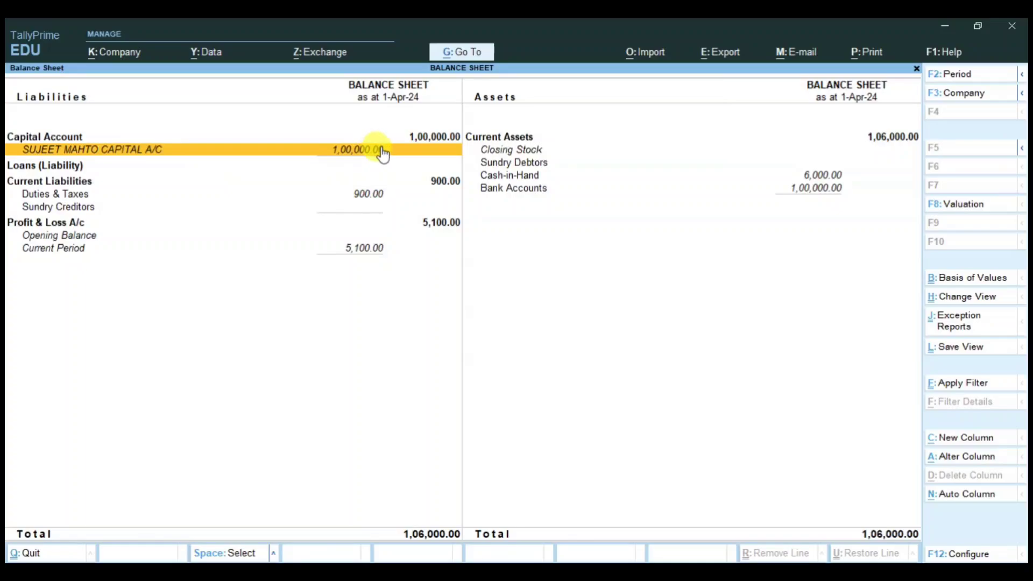
left_click(505, 191)
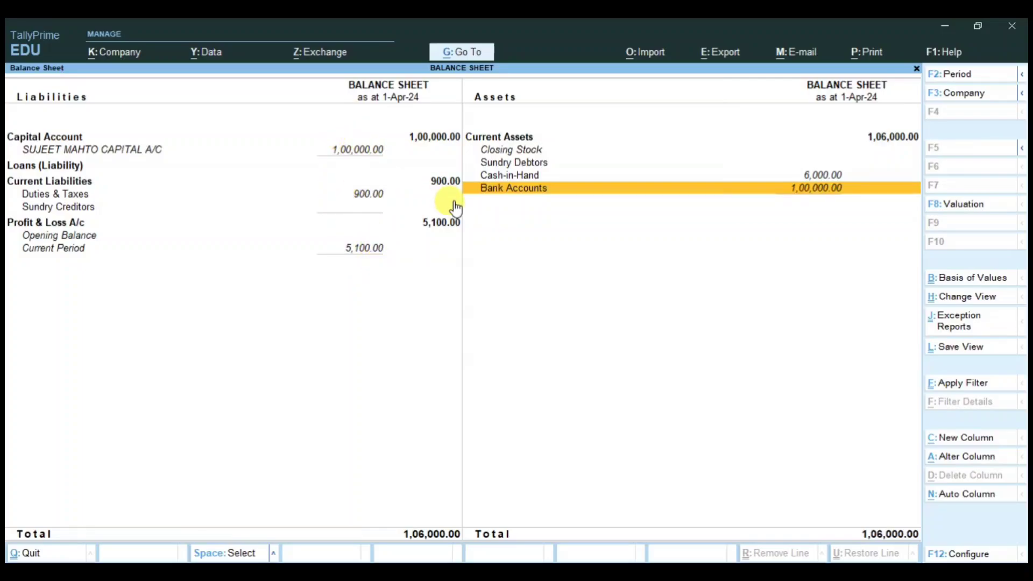
key("Escape")
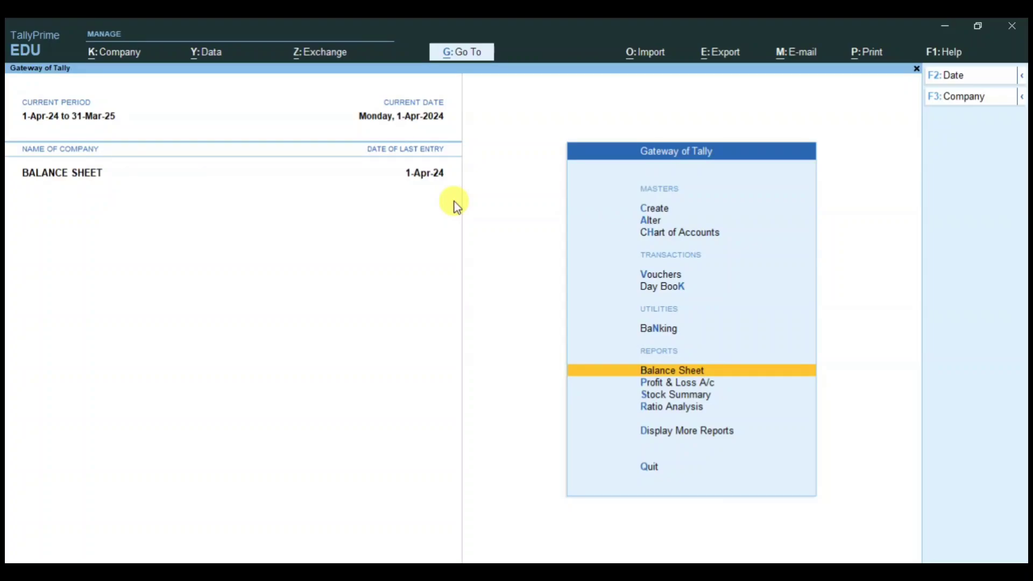
Step: Change the current working date to 31-Mar-2025
key("Up")
key("Up")
key("Up")
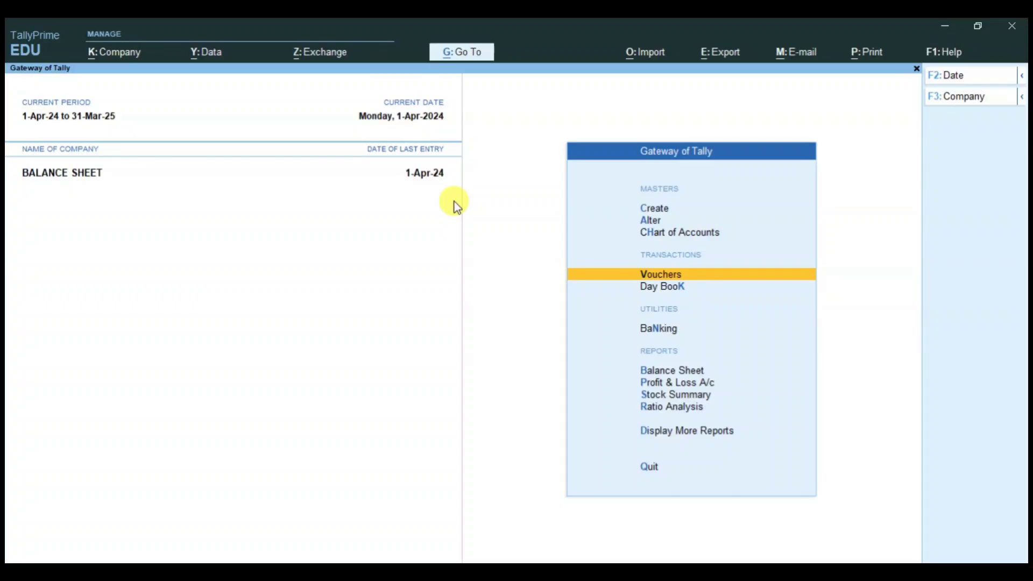
key("F2")
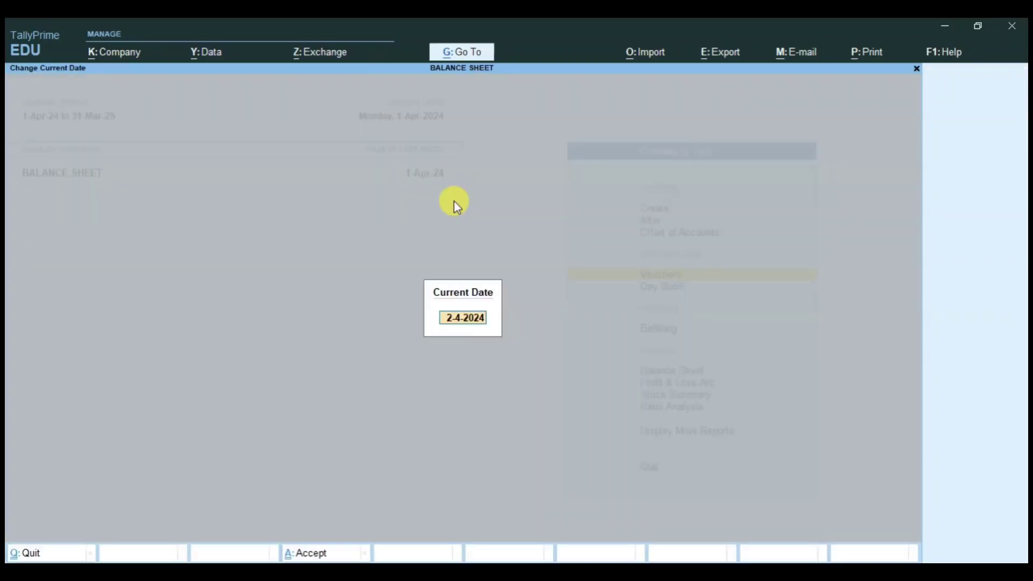
type("31-3")
key("Return")
key("Return")
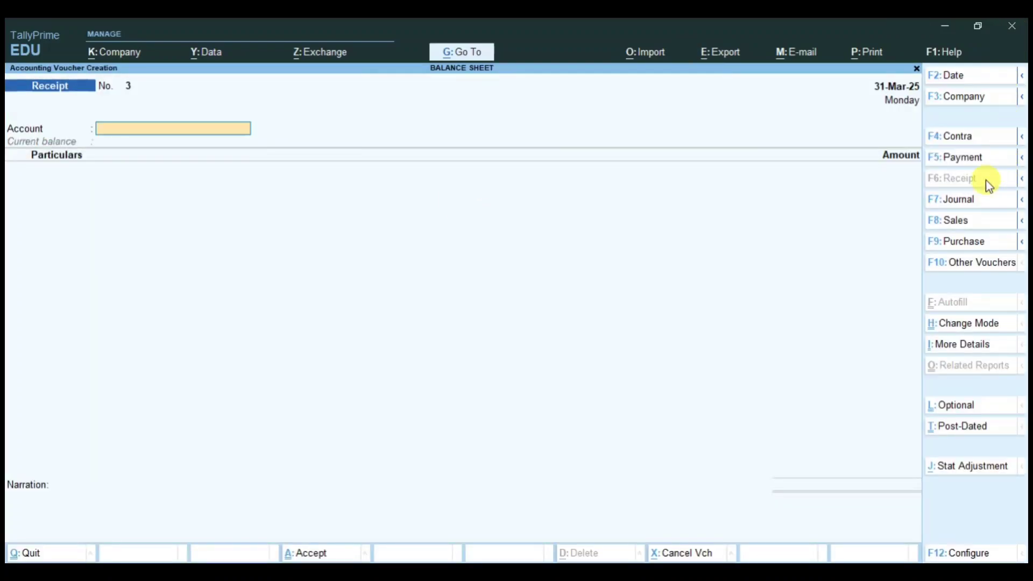
Step: Journal Profit & Loss A/c Dr 5,100 to the capital ledger Cr and save it
left_click(968, 202)
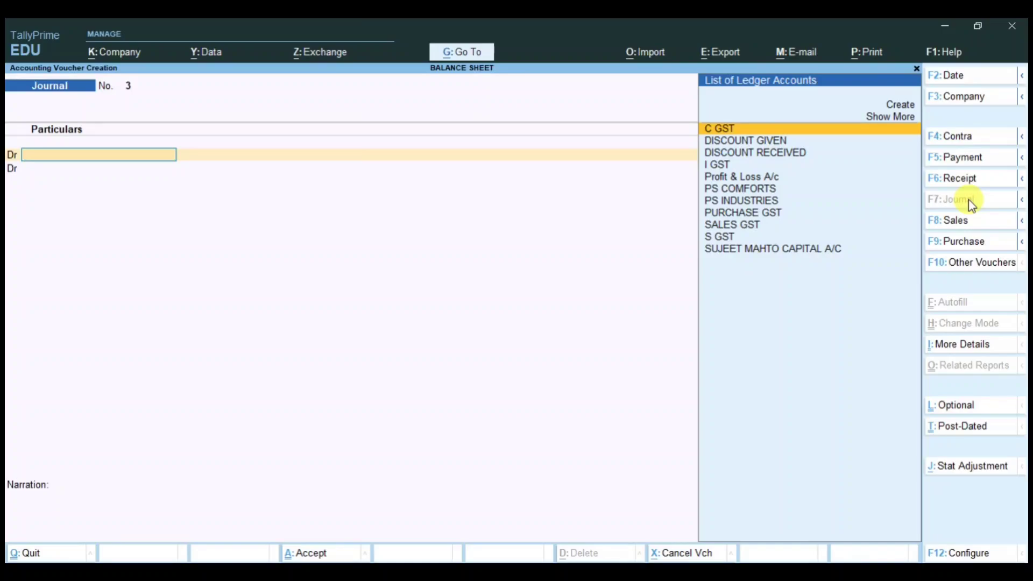
type("PRO")
key("Return")
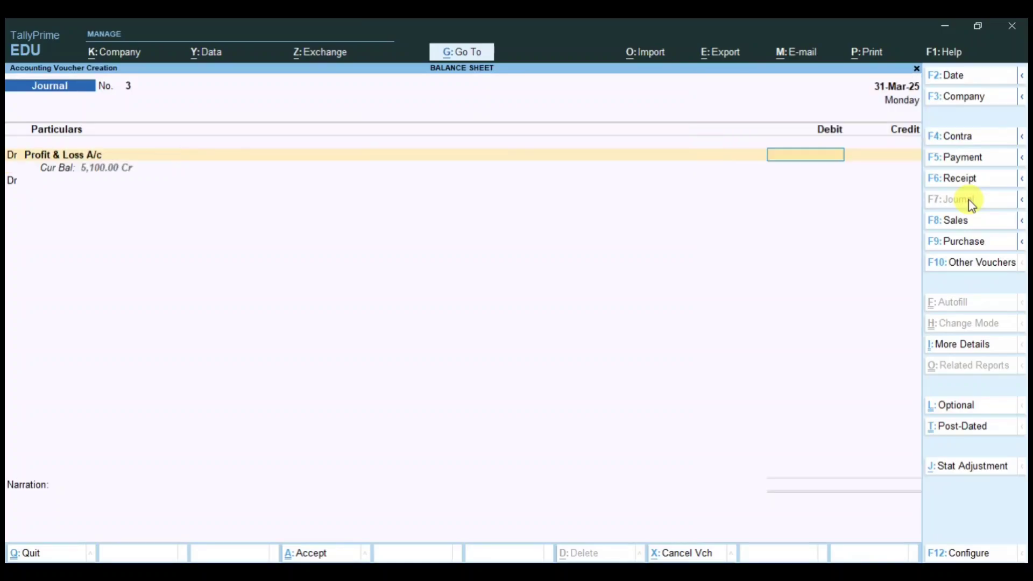
type("100")
key("Return")
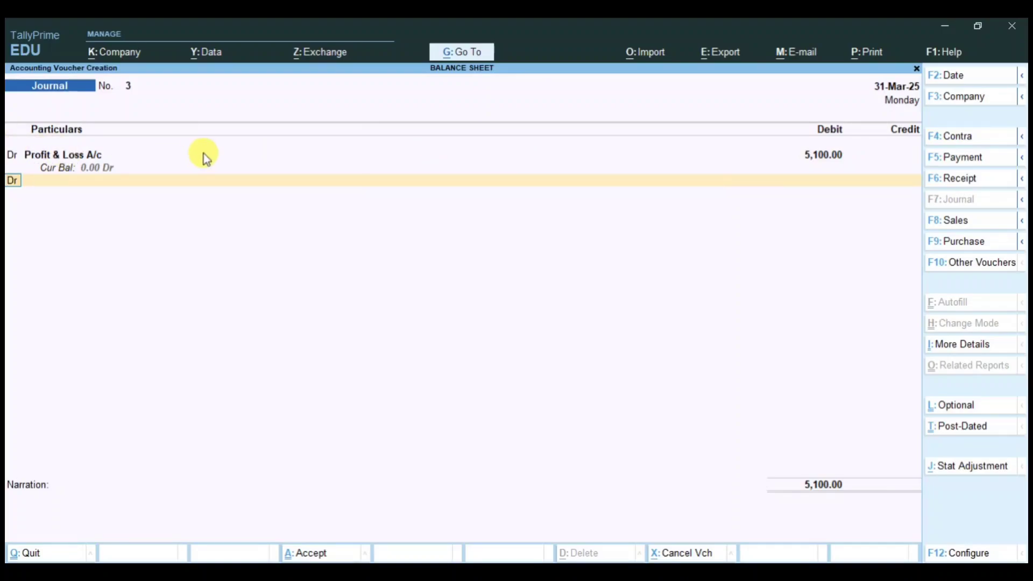
type("c")
key("Return")
type("CAP")
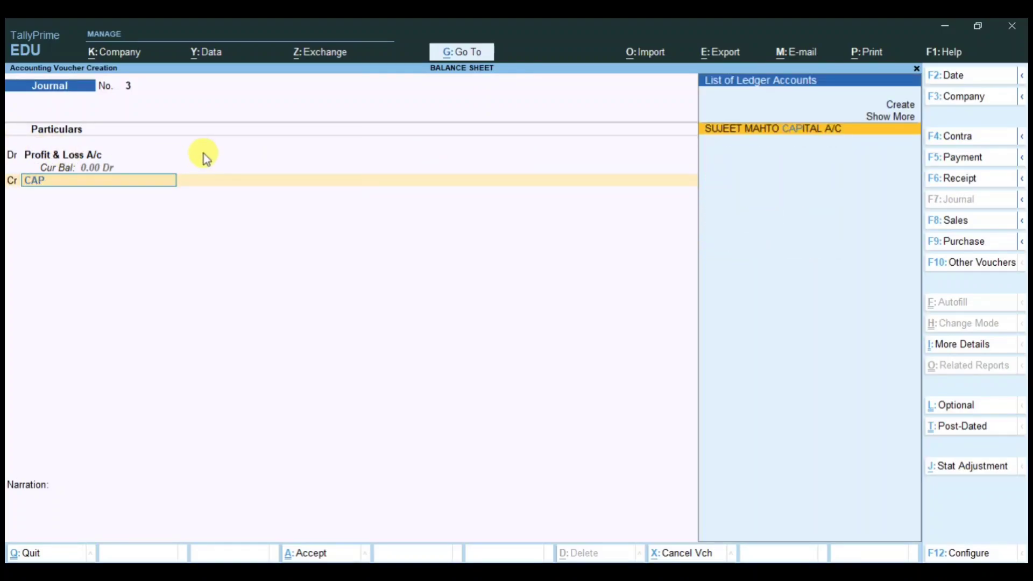
key("Return")
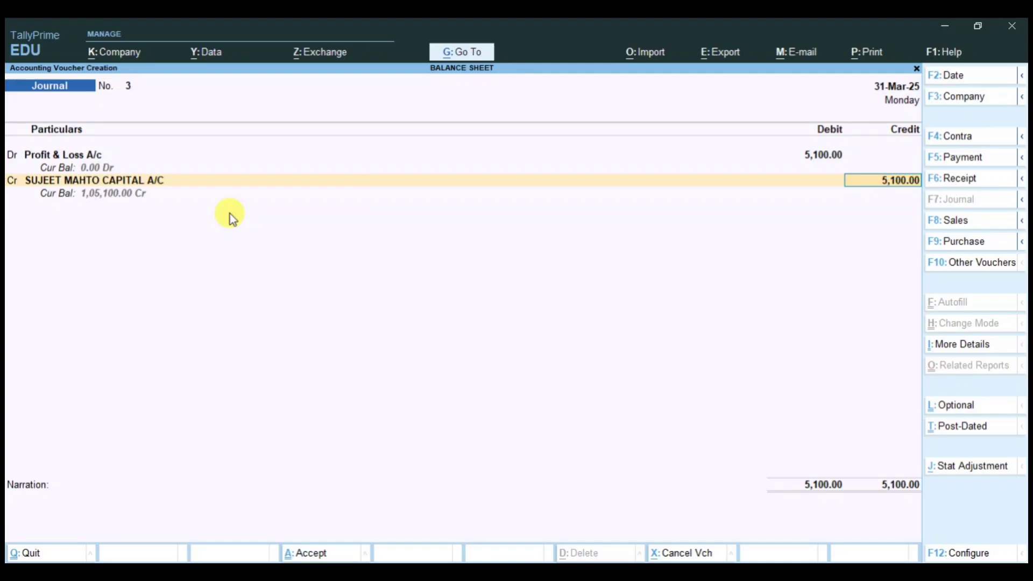
key("Return")
key("Return")
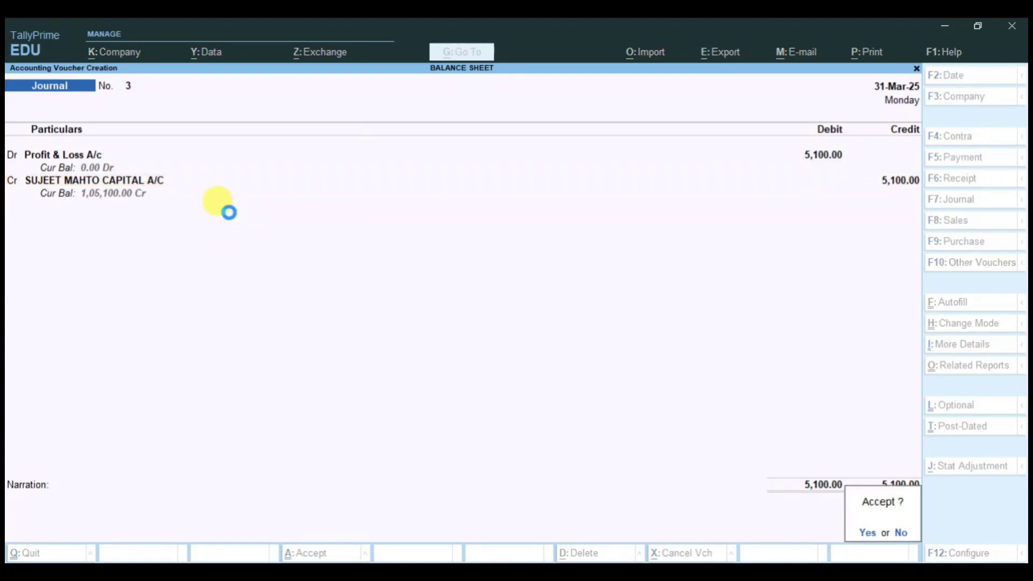
key("Return")
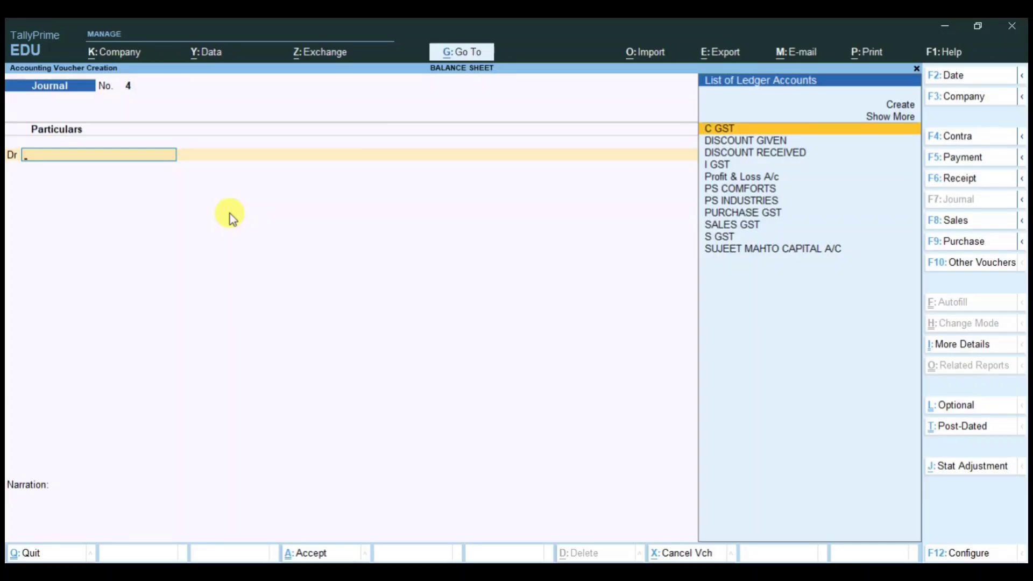
key("Escape")
key("Return")
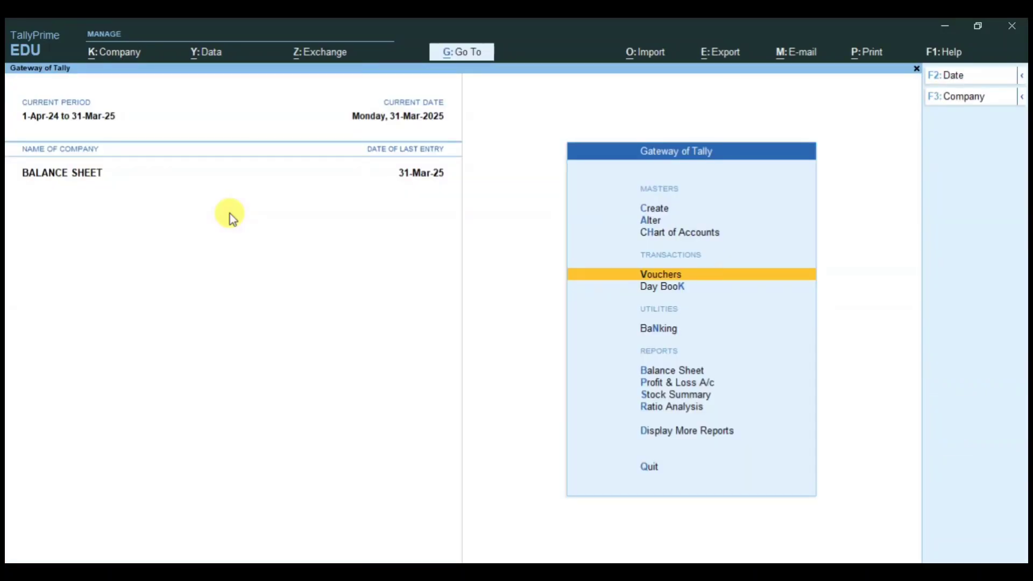
Step: Open the Balance Sheet with ledger-level details (Alt+F5)
key("Down")
key("Down")
key("Down")
key("Down")
key("Up")
key("Return")
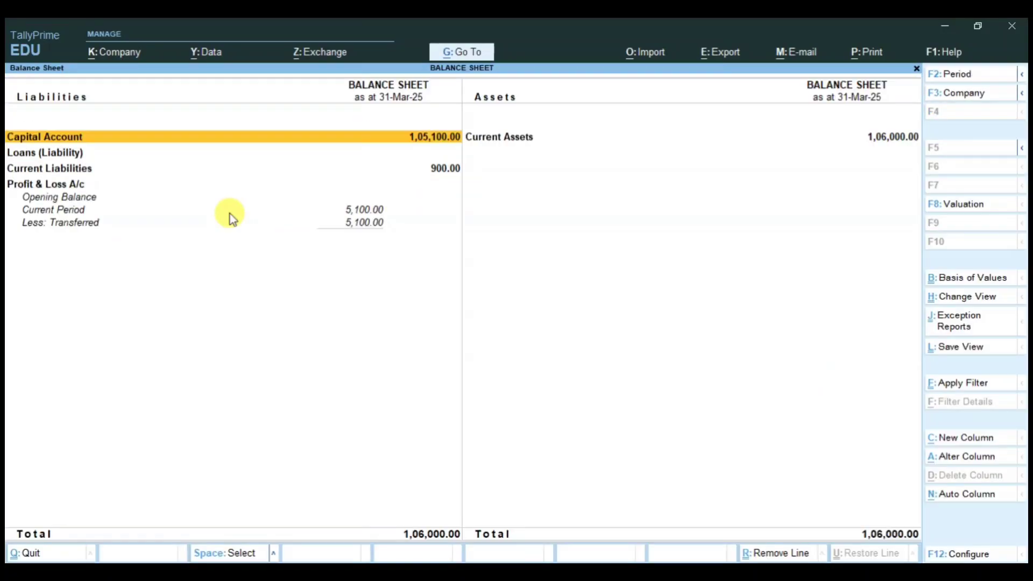
key("alt+F5")
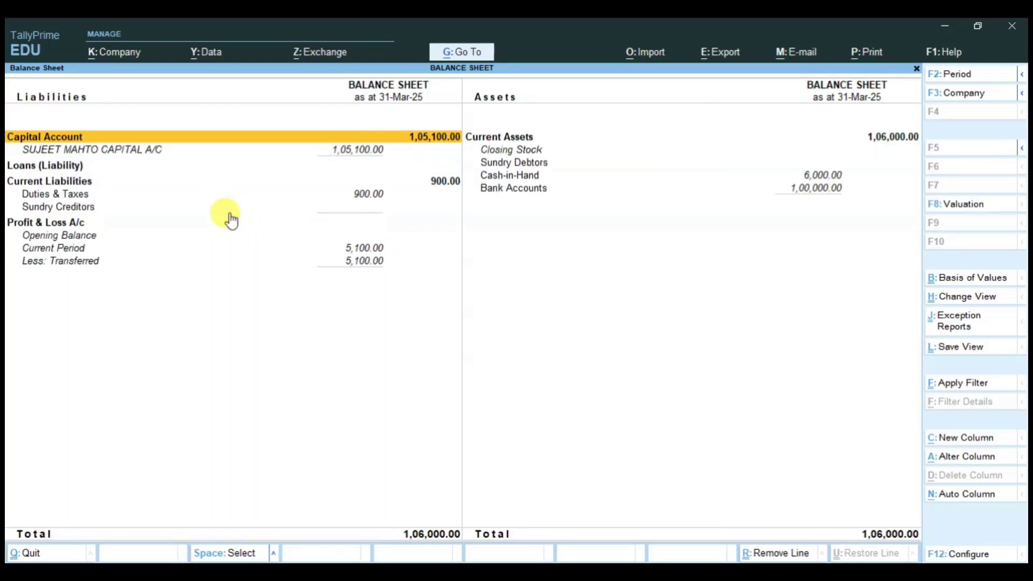